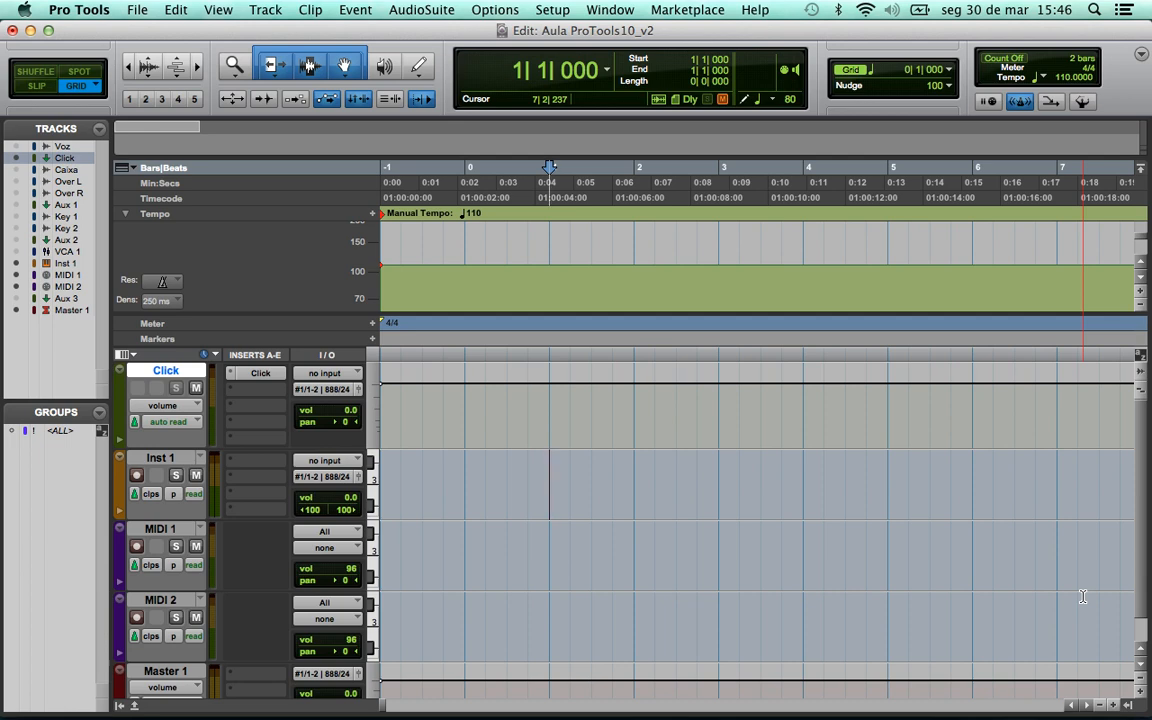
- Bring up the macOS app switcher over Pro Tools with Finder selected
key(super+Tab)
key(super+Tab)
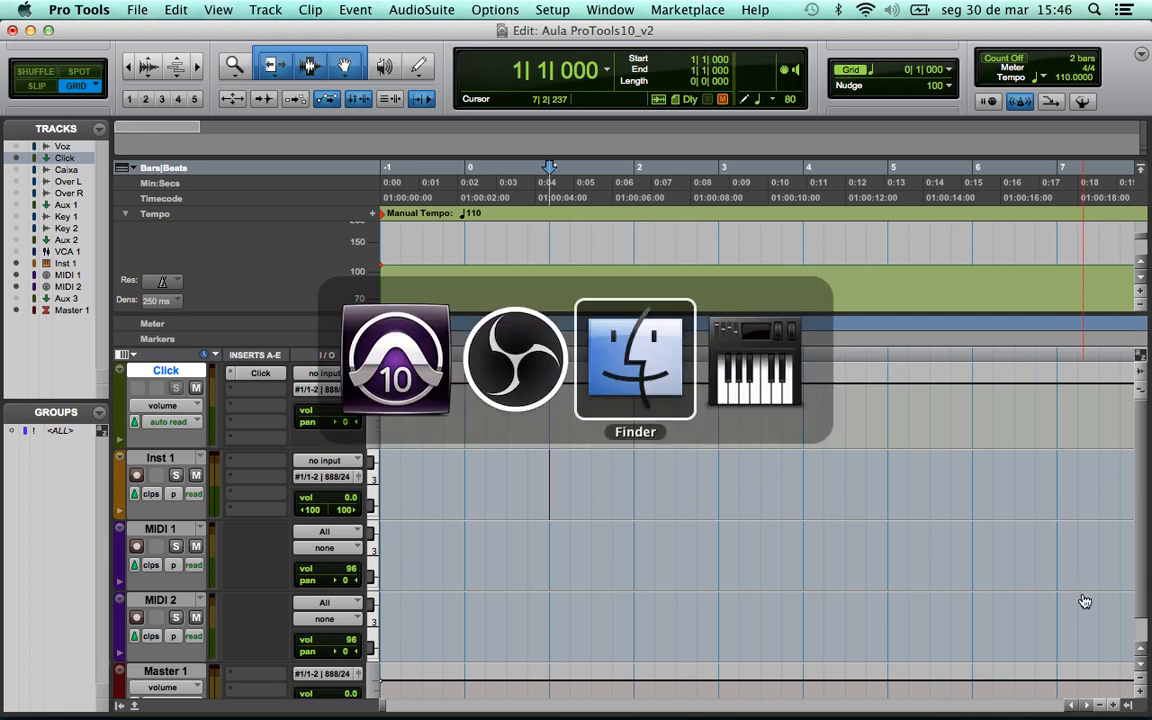
key(super+Tab)
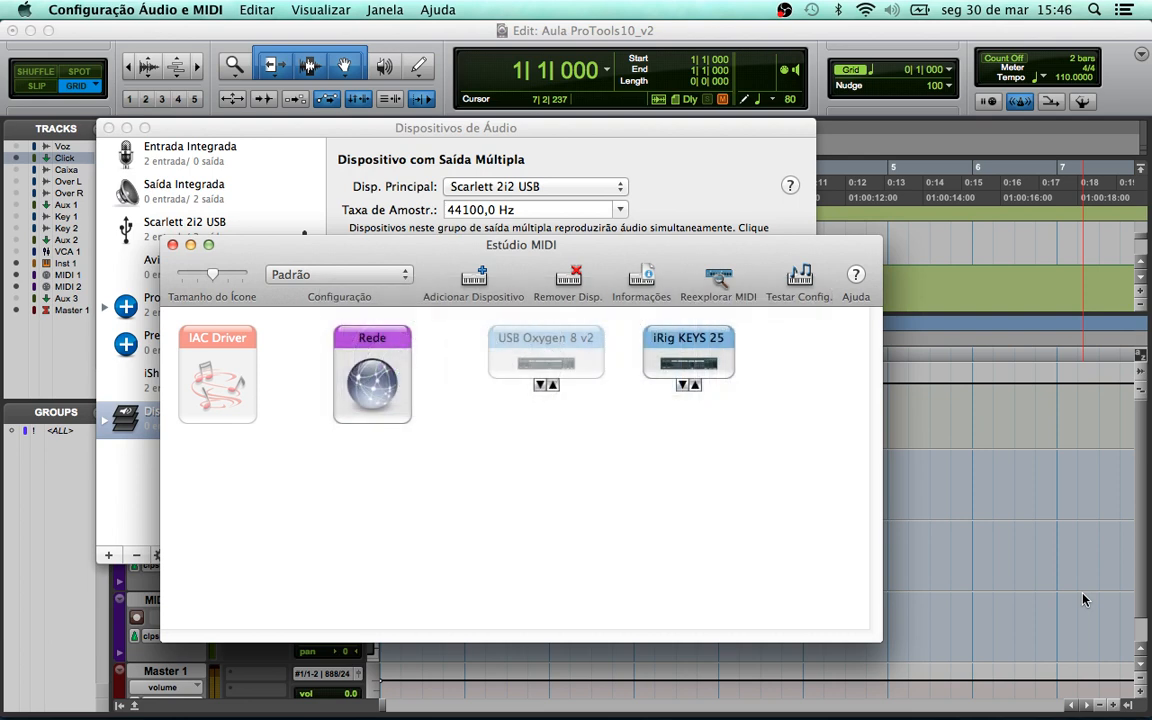
- Reposition the iRig KEYS 25 device in the MIDI Studio, then return to the Pro Tools session
click(697, 345)
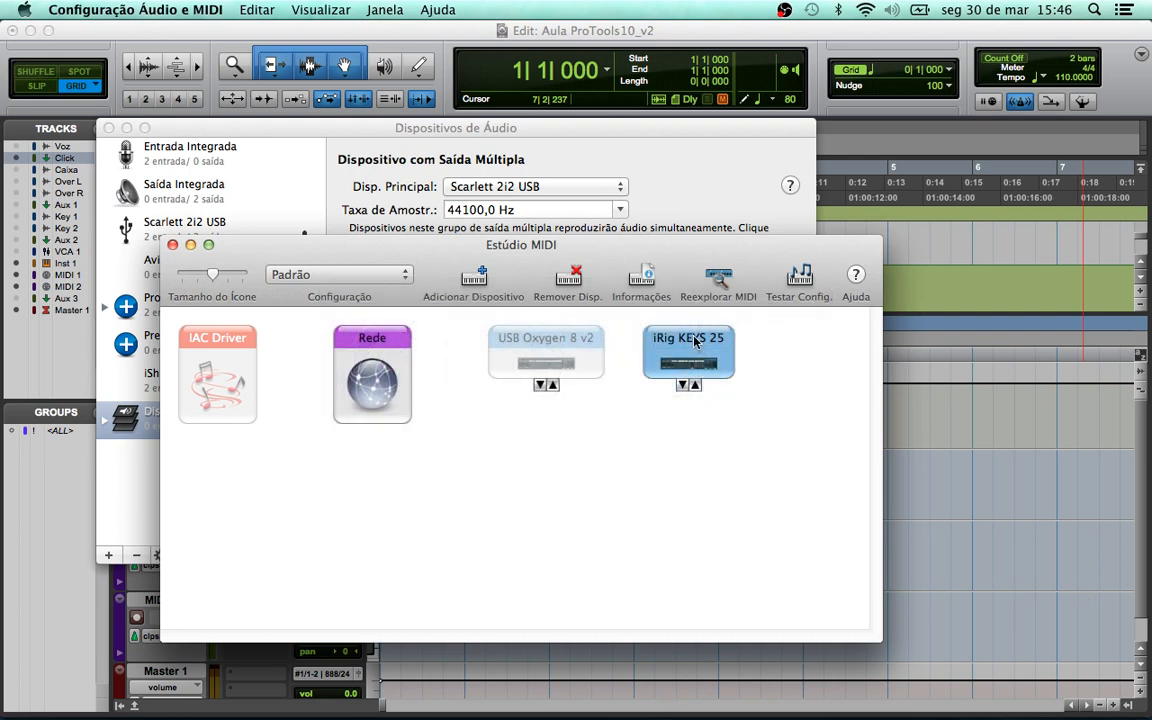
drag(694, 342, 714, 390)
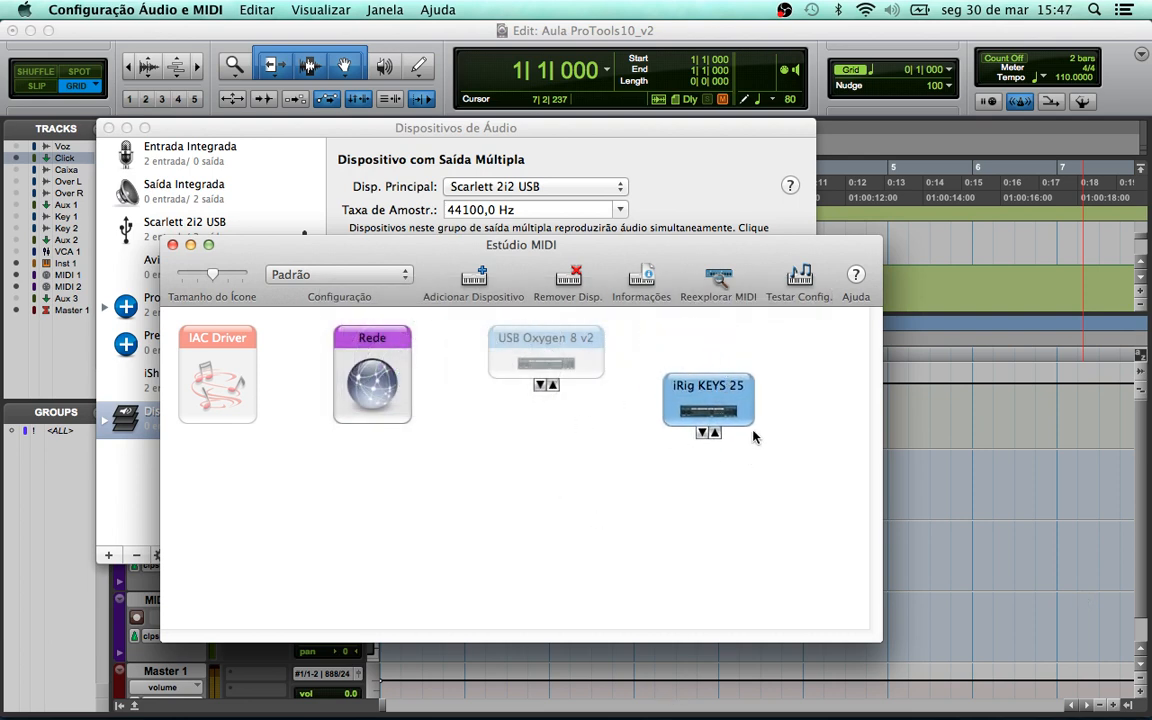
click(686, 334)
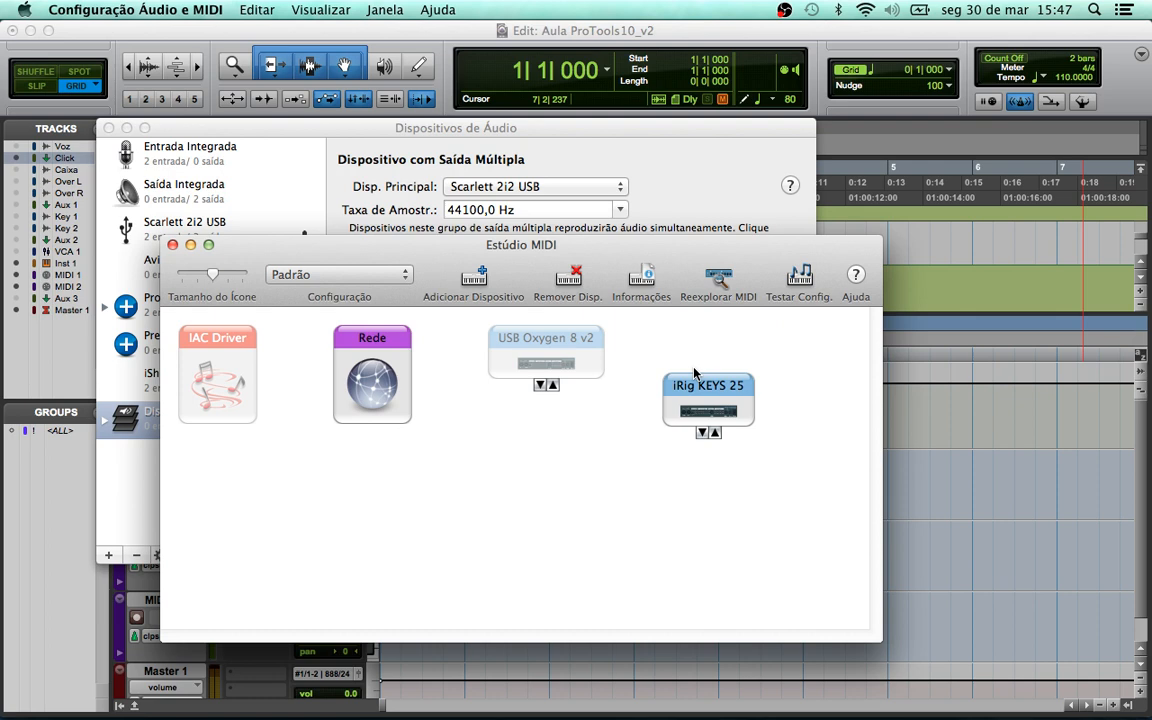
drag(705, 388, 737, 371)
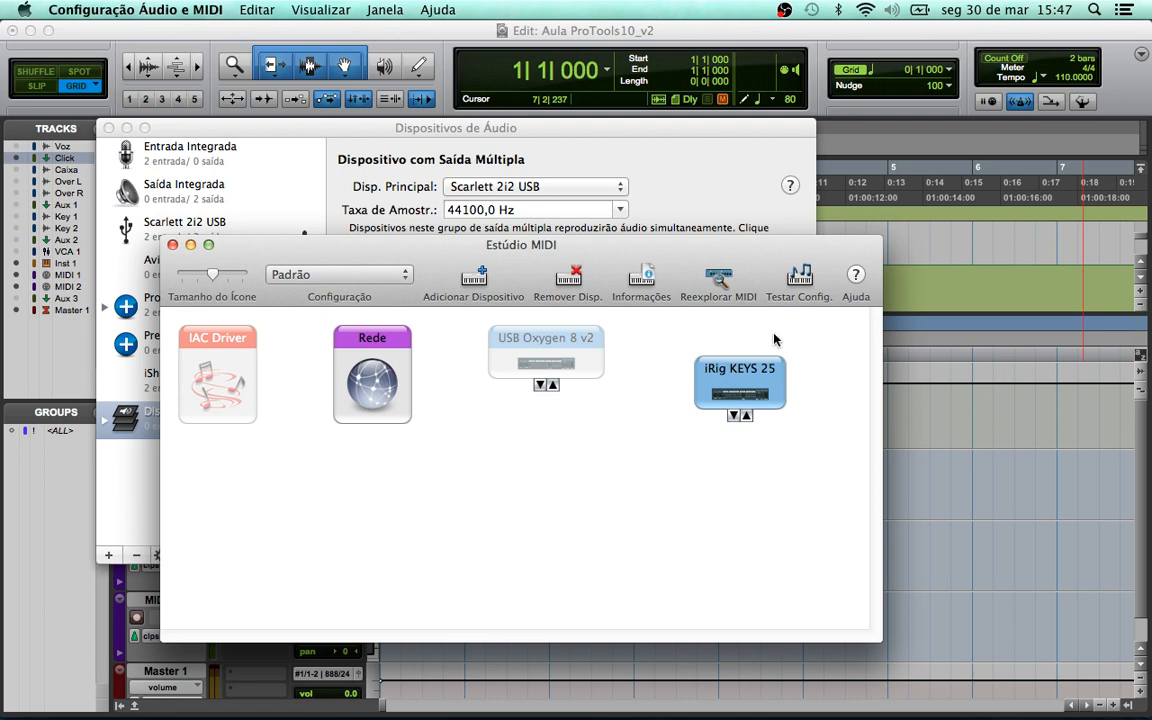
click(752, 37)
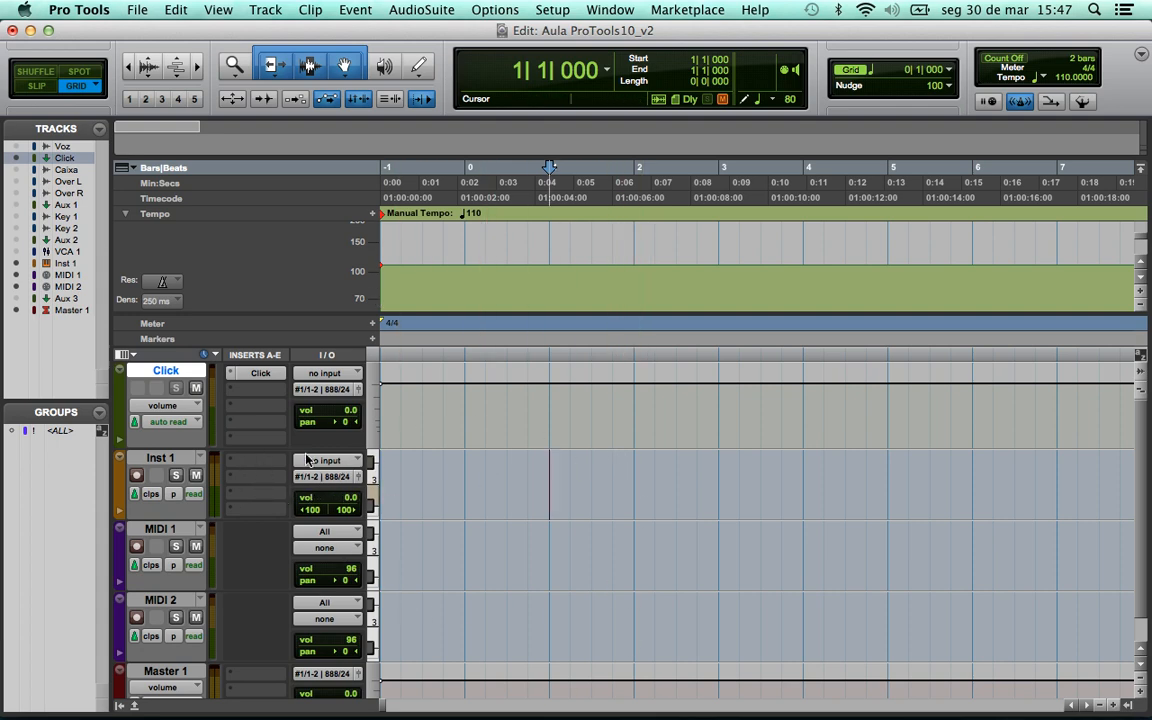
click(160, 458)
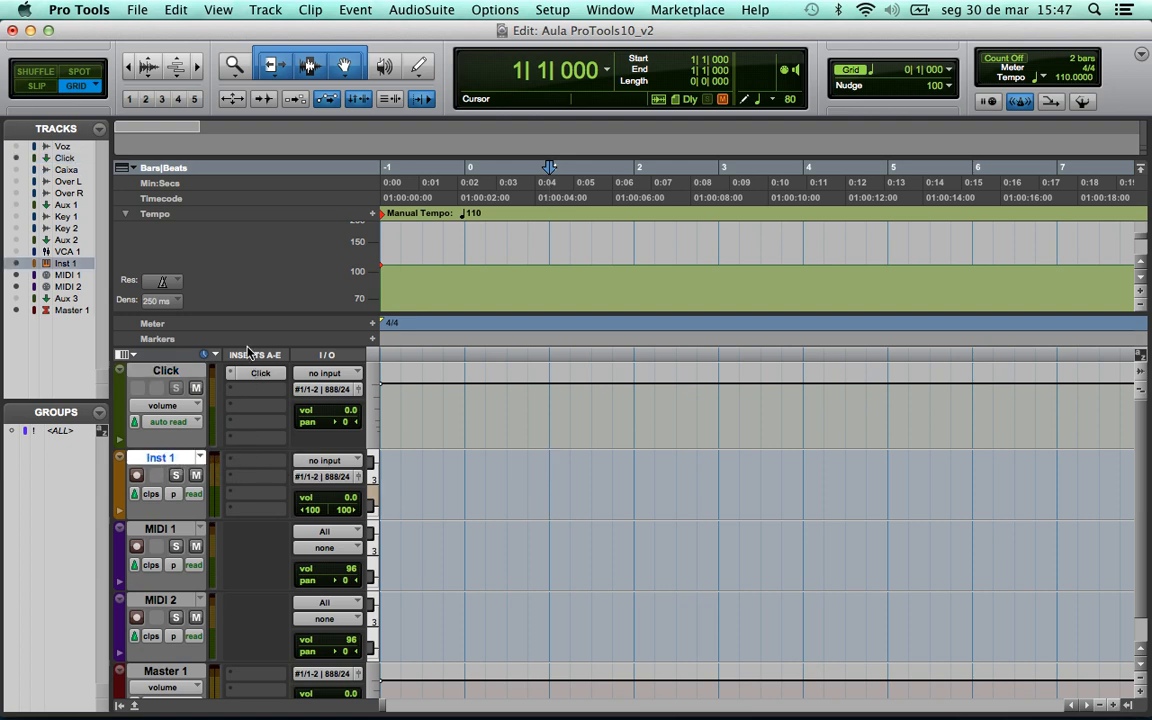
click(127, 355)
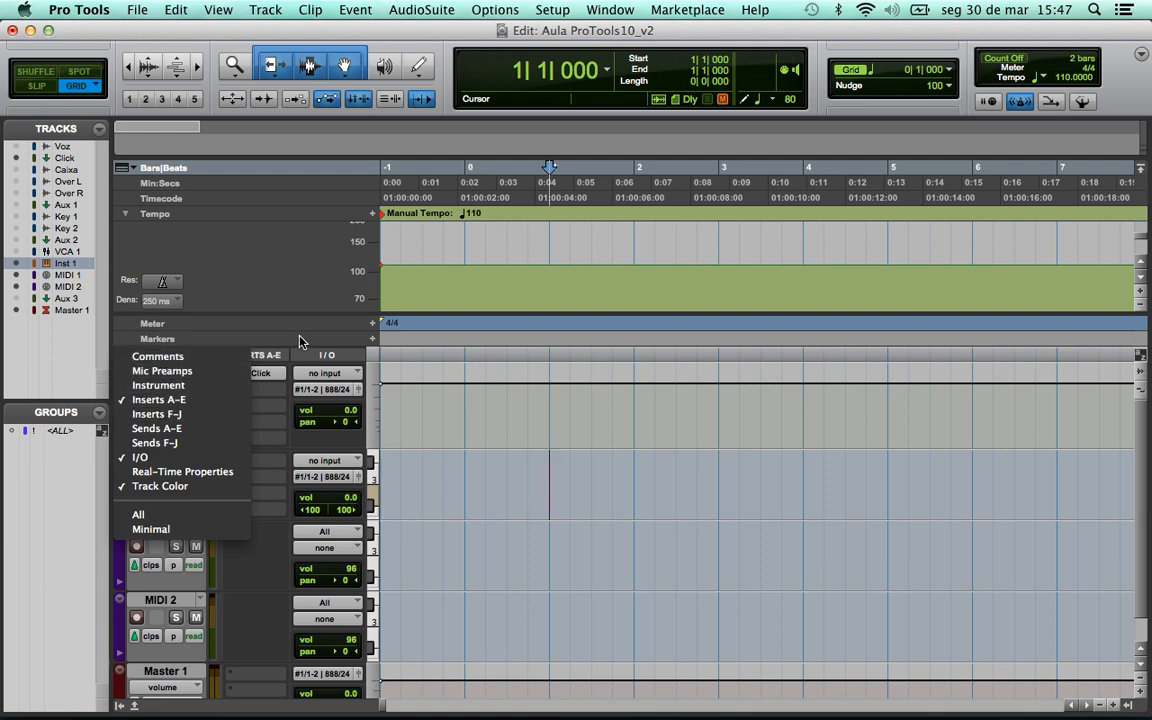
click(262, 357)
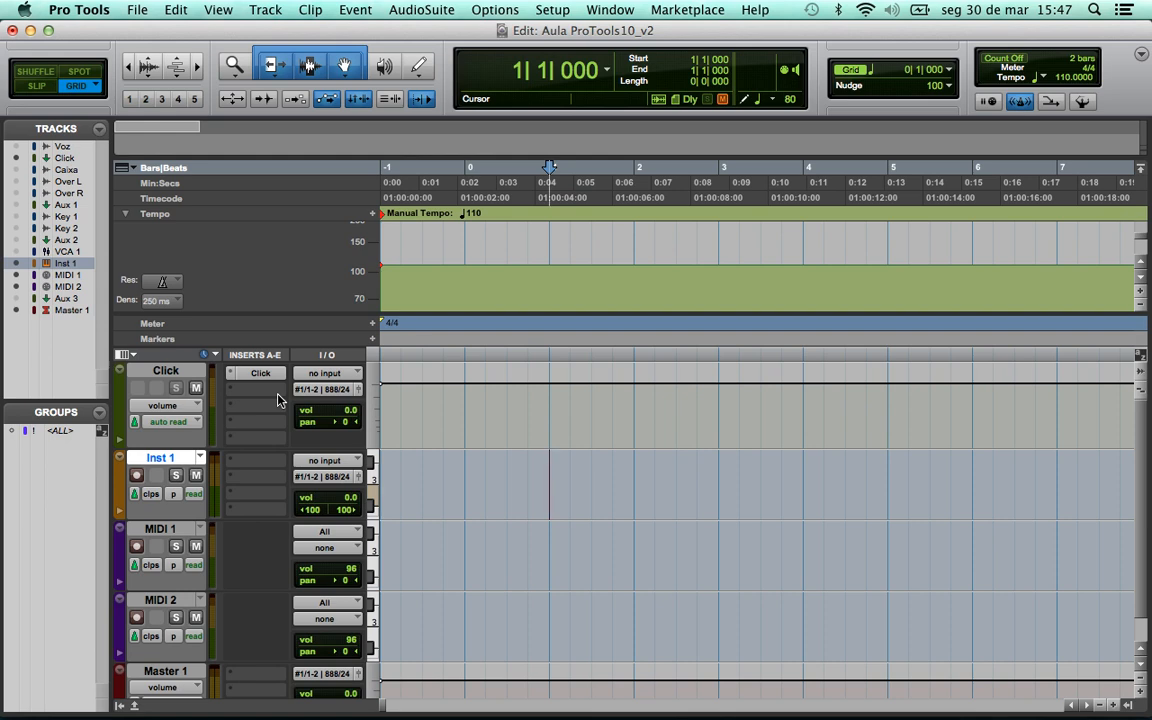
key(super+equal)
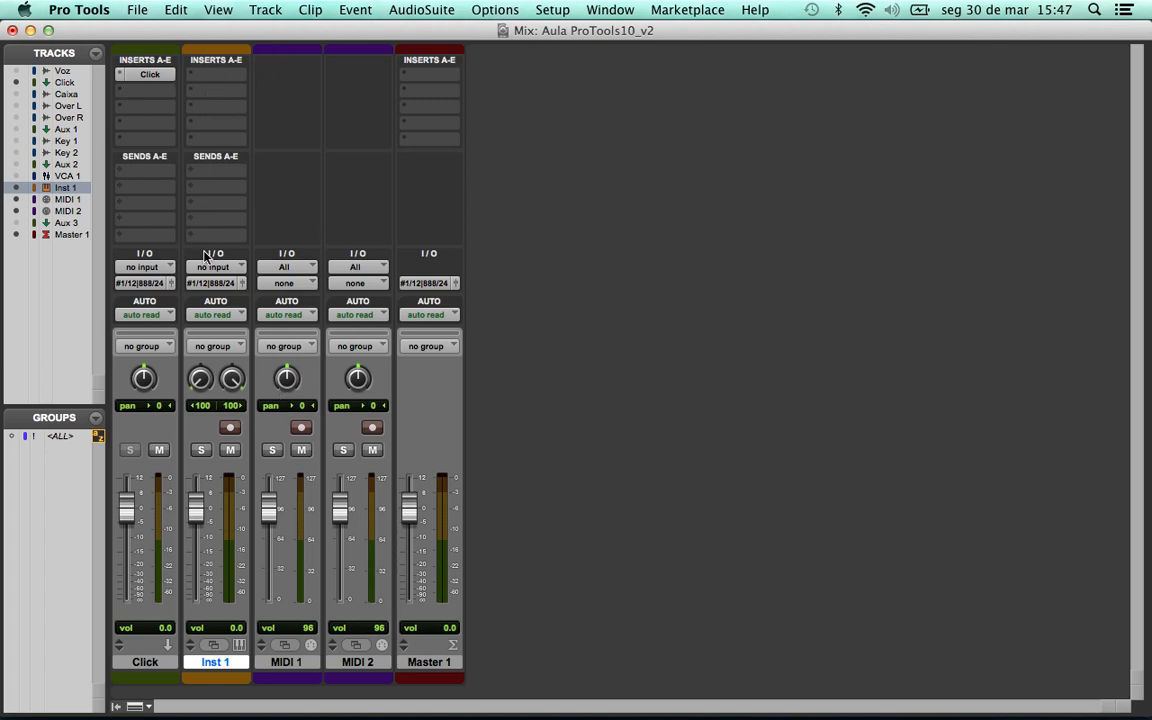
key(super+equal)
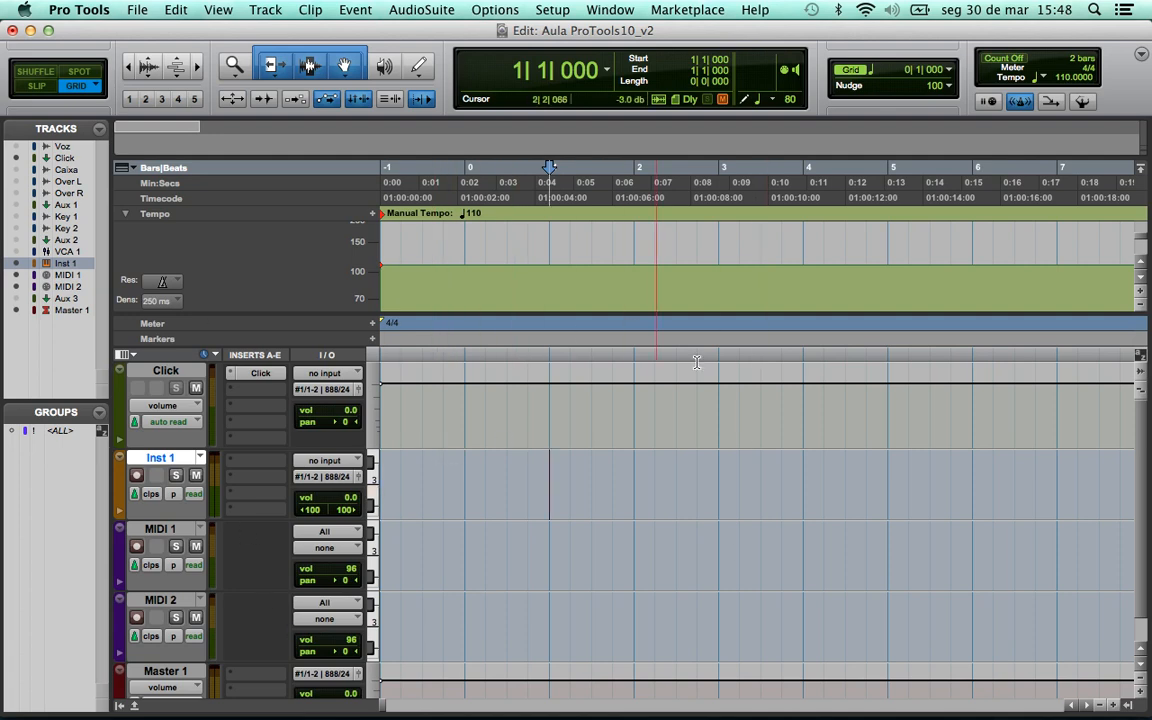
- Load the Mini Grand (stereo) instrument on Inst 1's first insert and close its window
click(258, 469)
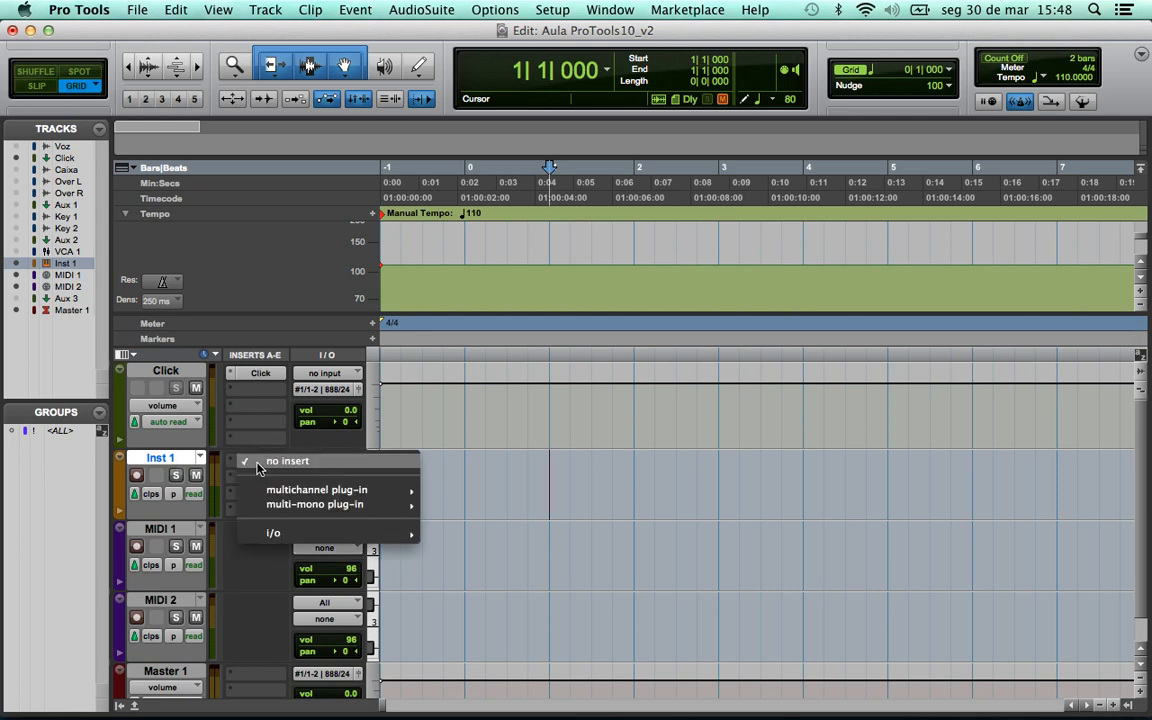
mouse_move(295, 493)
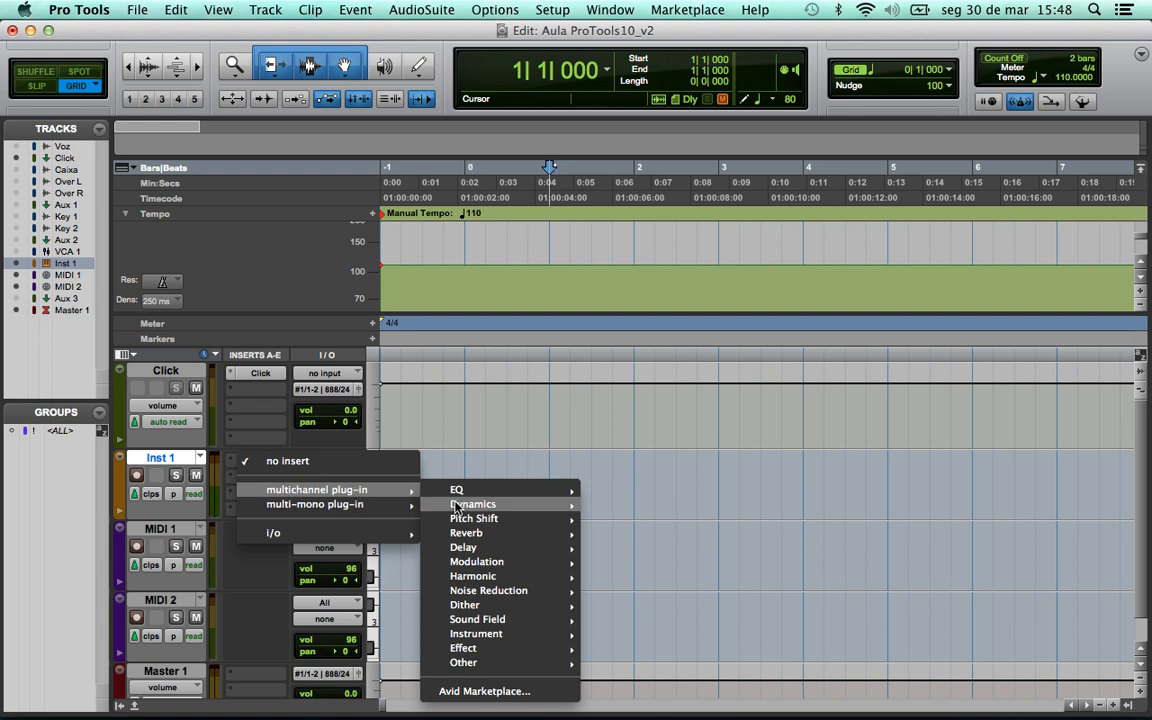
mouse_move(476, 638)
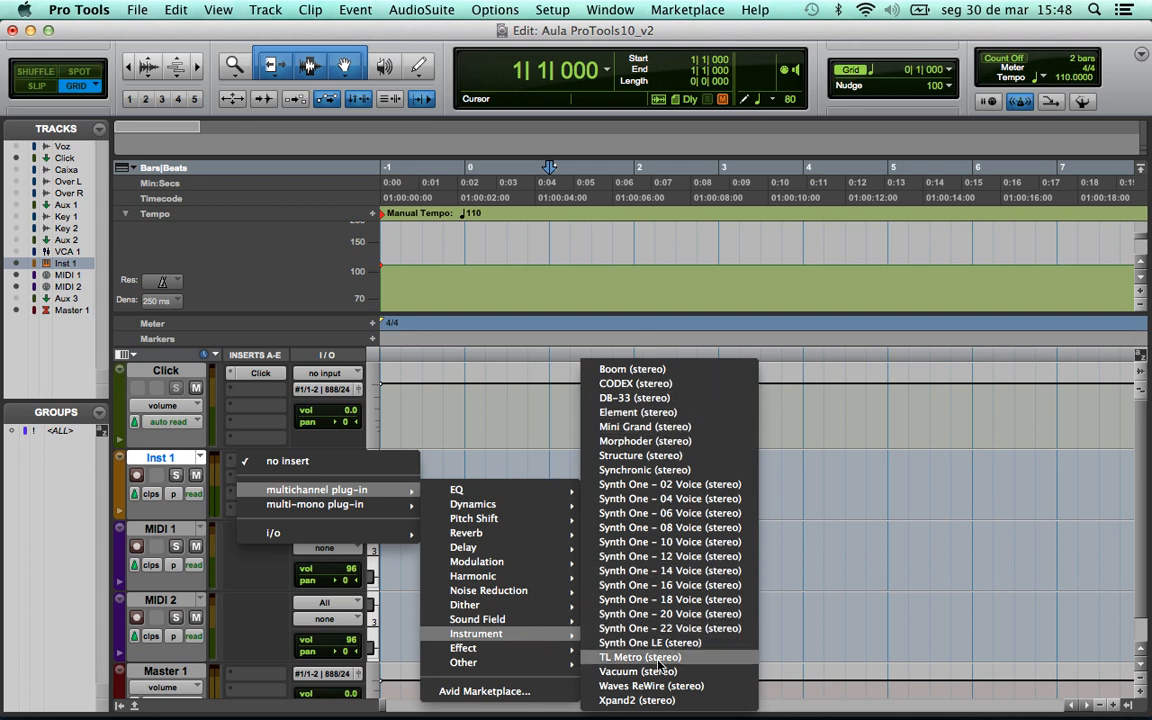
click(638, 427)
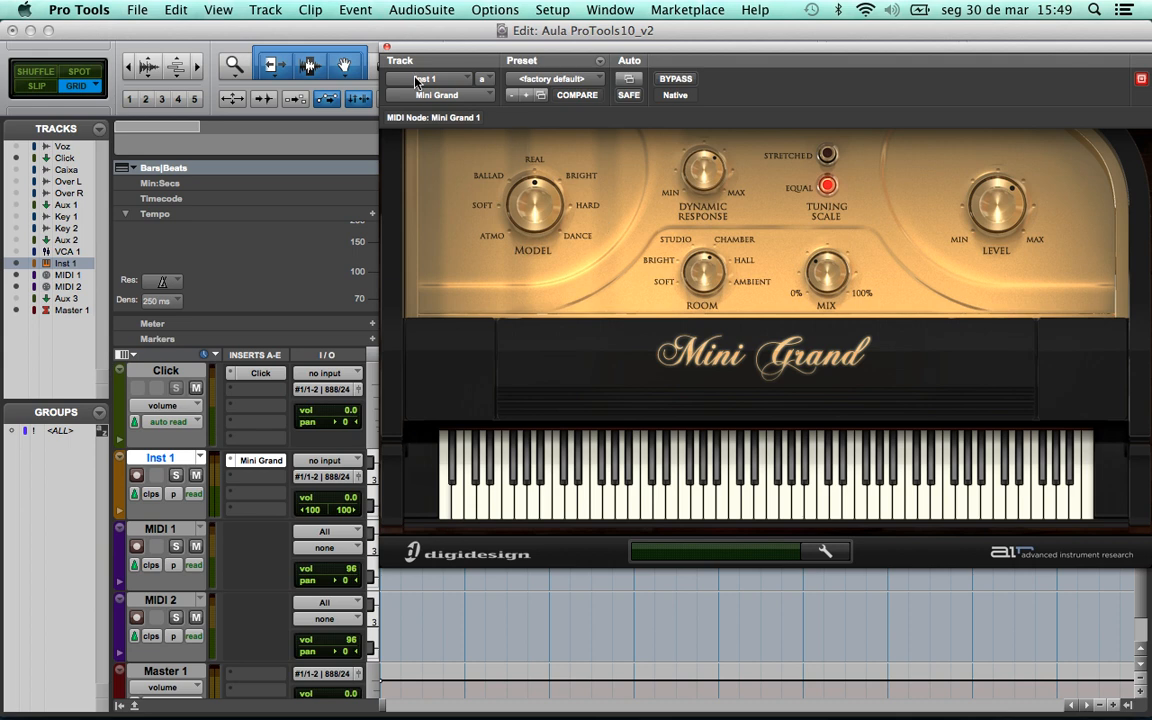
click(386, 48)
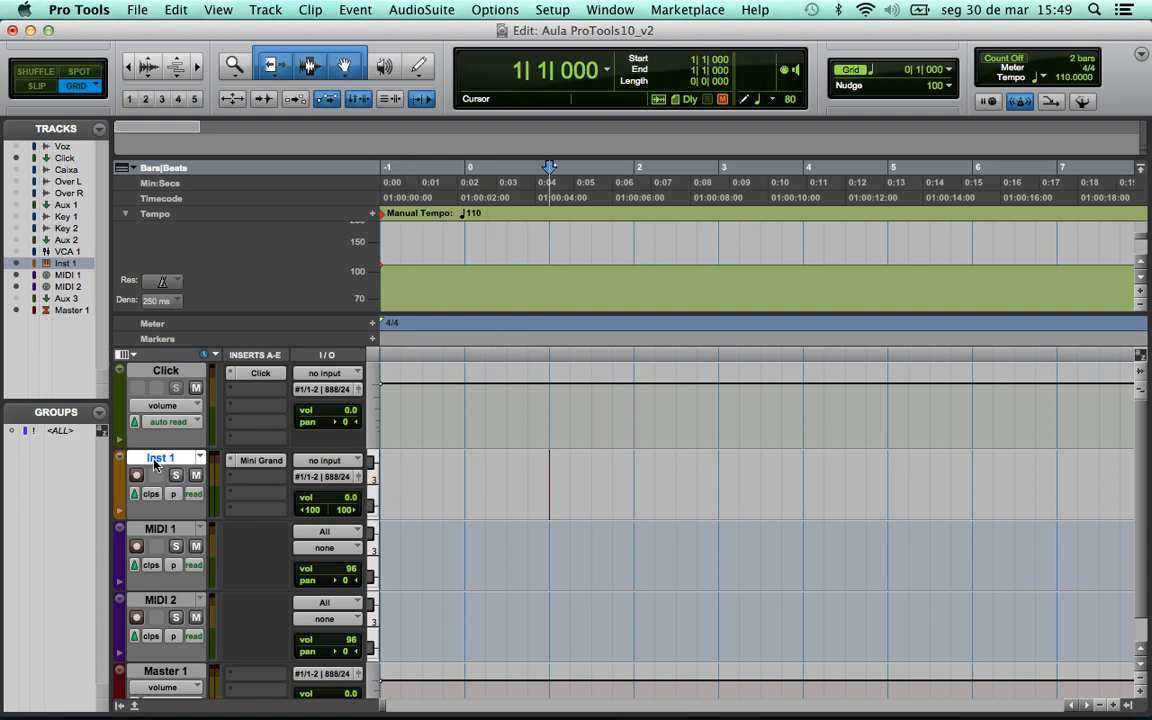
- Record-arm Inst 1 and return the counter to -1|1|000
click(137, 475)
key(Return)
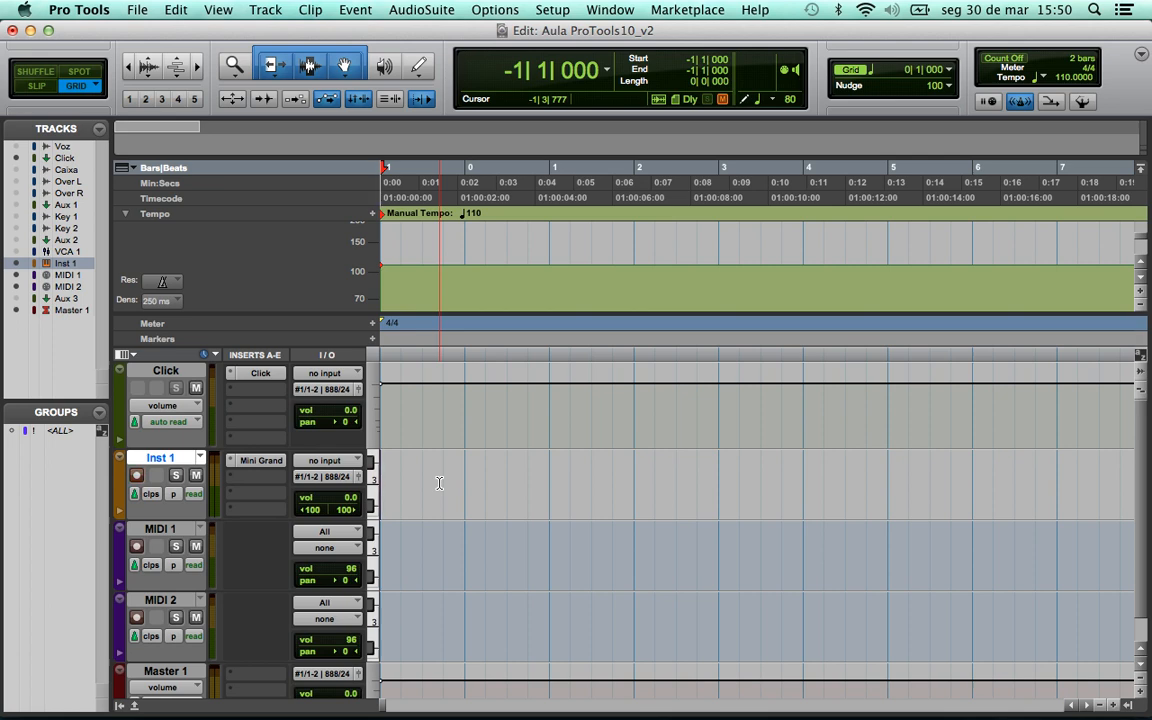
- Open and dismiss the Spotlight search field a couple of times
key(super+space)
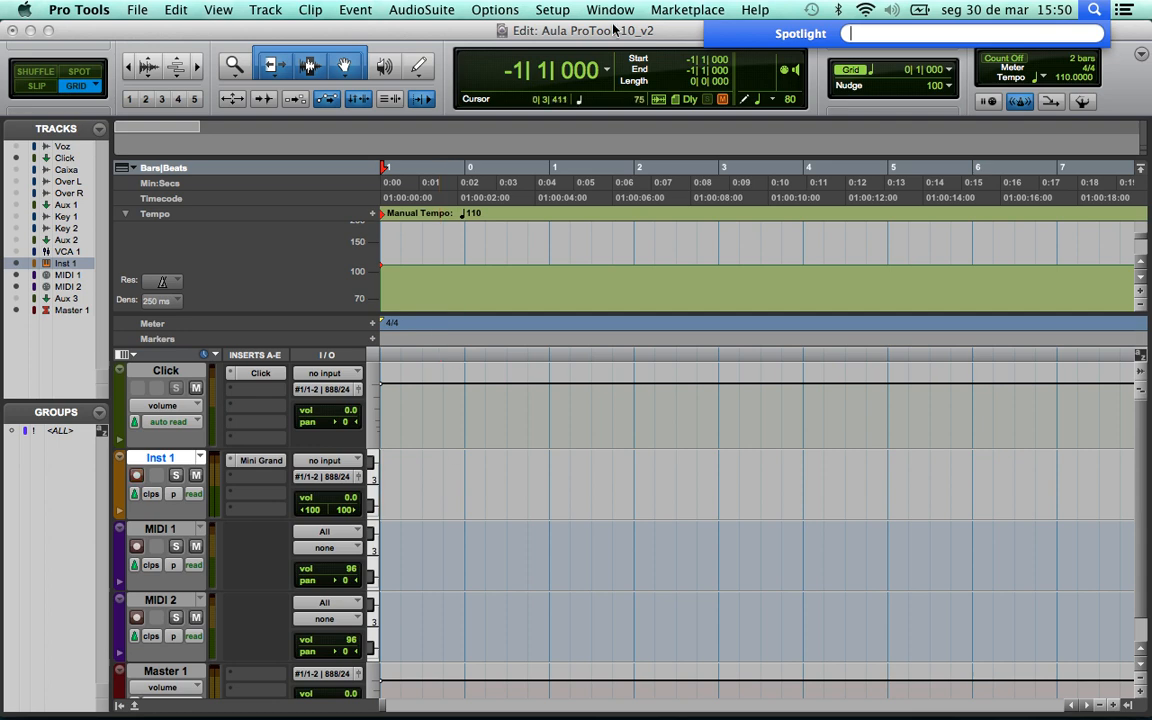
click(1095, 10)
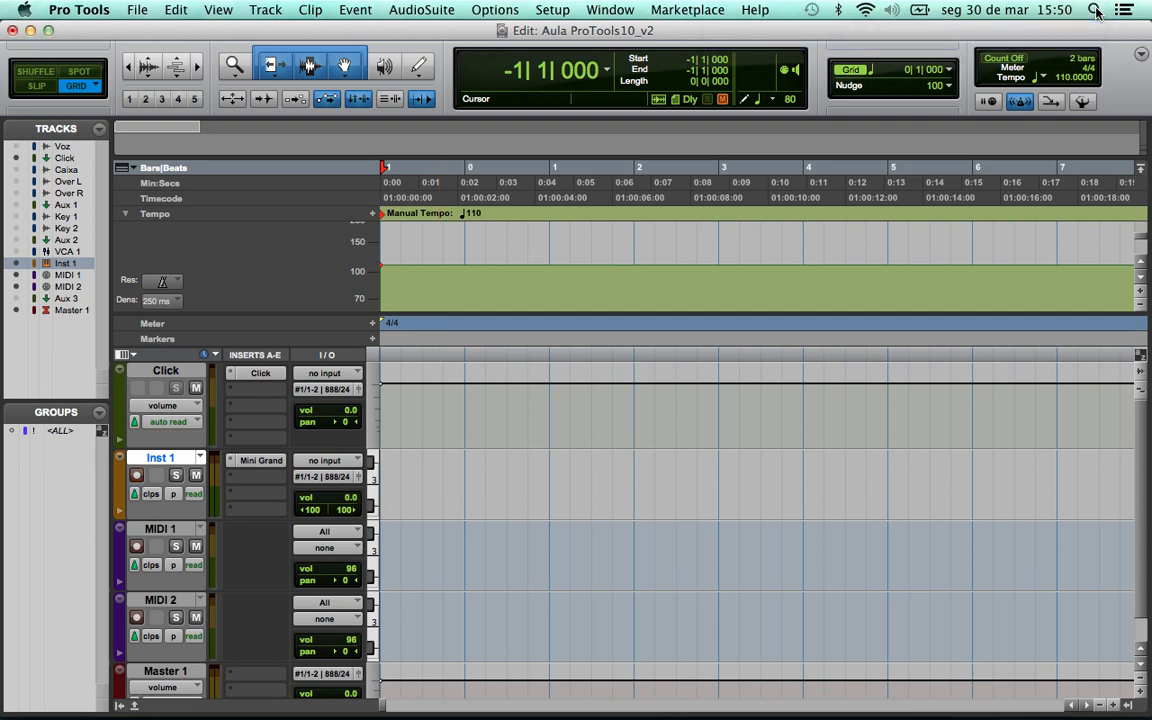
click(1095, 10)
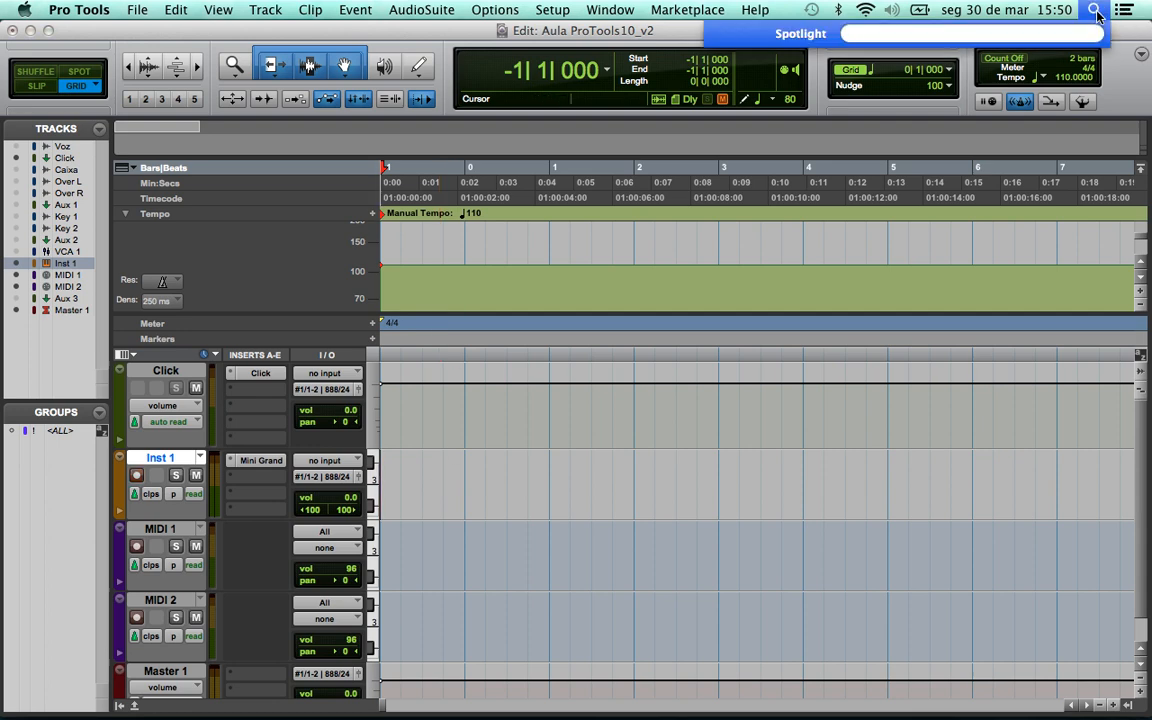
click(1096, 12)
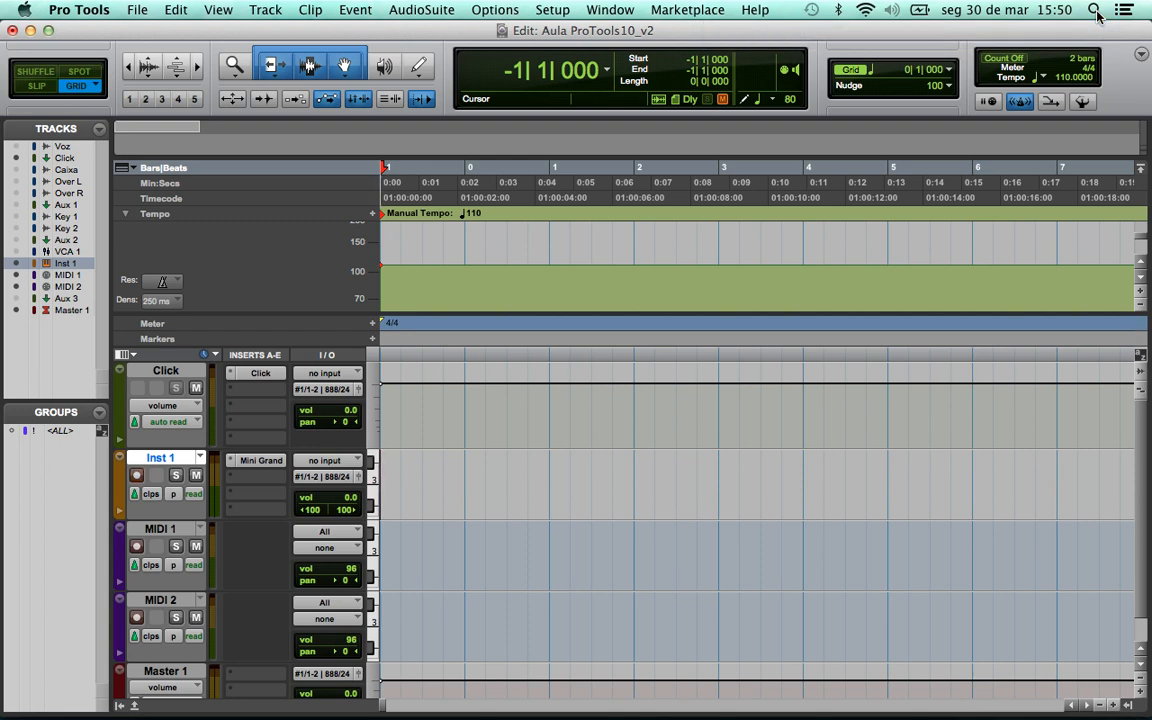
- Disable both Spotlight keyboard shortcuts in System Preferences and close the window
click(19, 11)
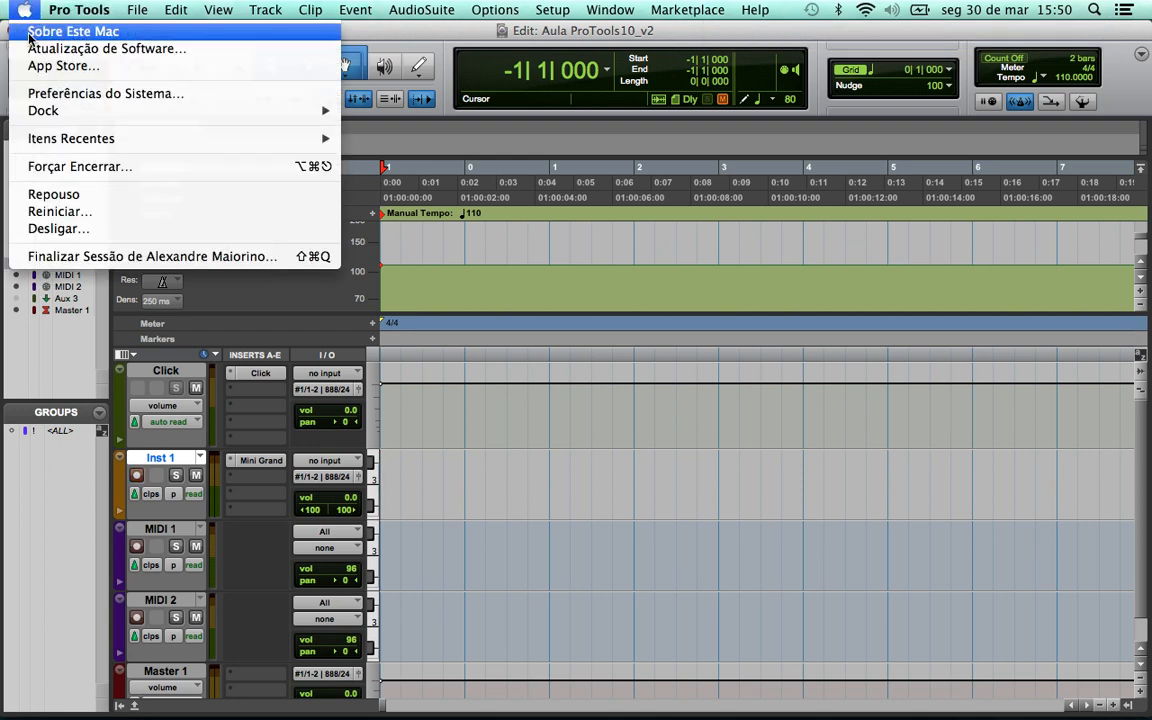
click(60, 92)
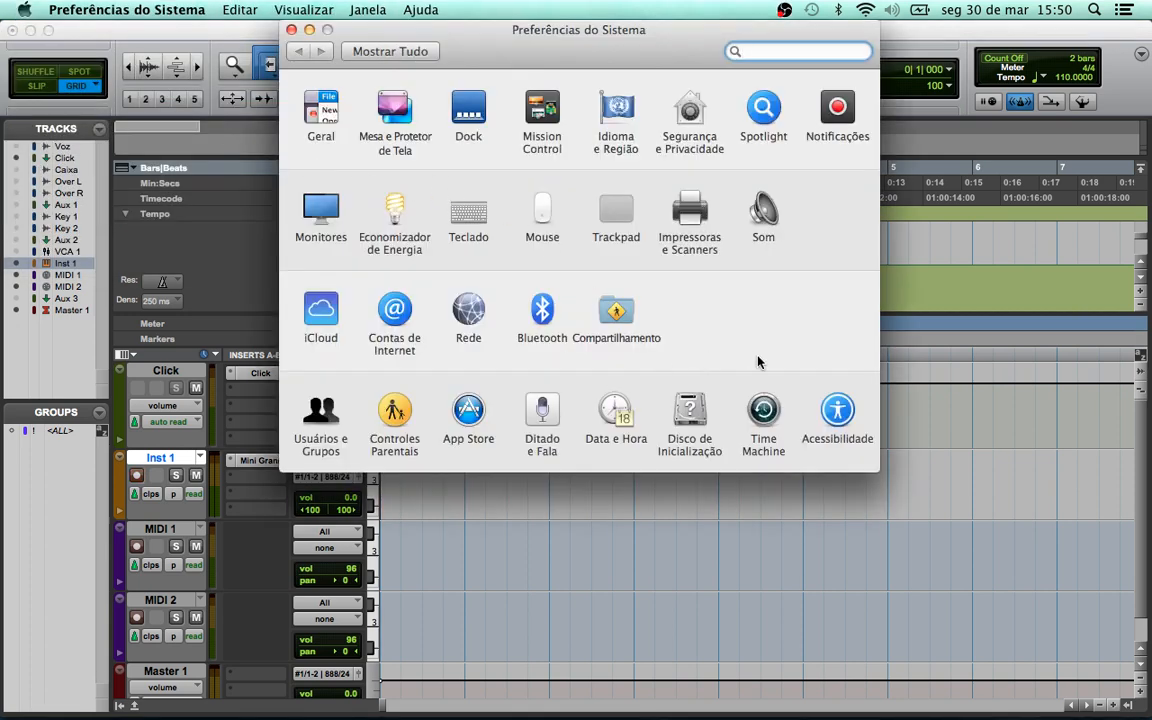
click(765, 107)
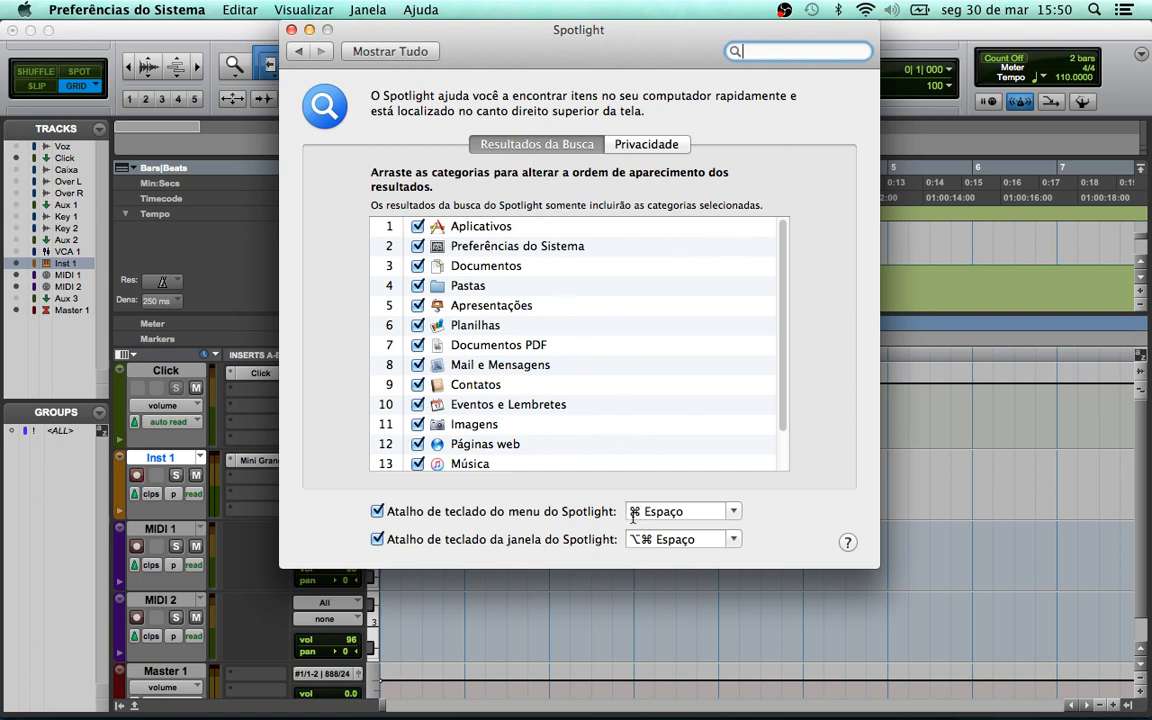
click(377, 511)
click(378, 540)
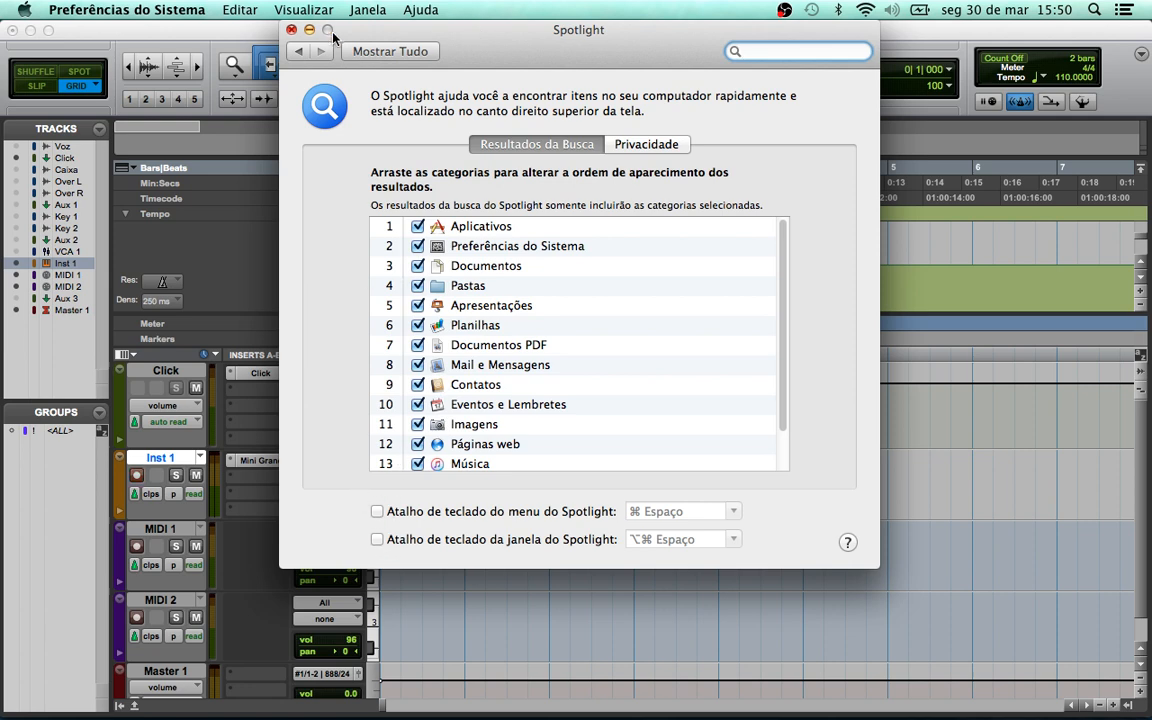
click(292, 30)
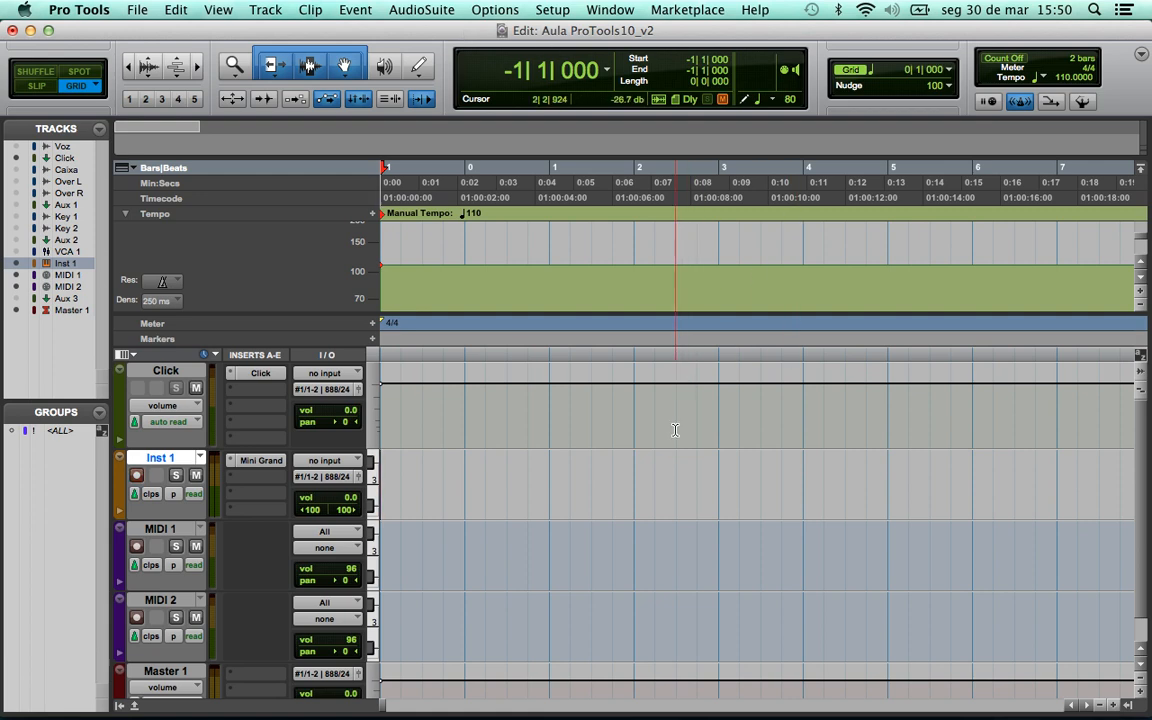
- Record a piano part on Inst 1 as clip Inst 1-01, then click at bar 1
key(super+space)
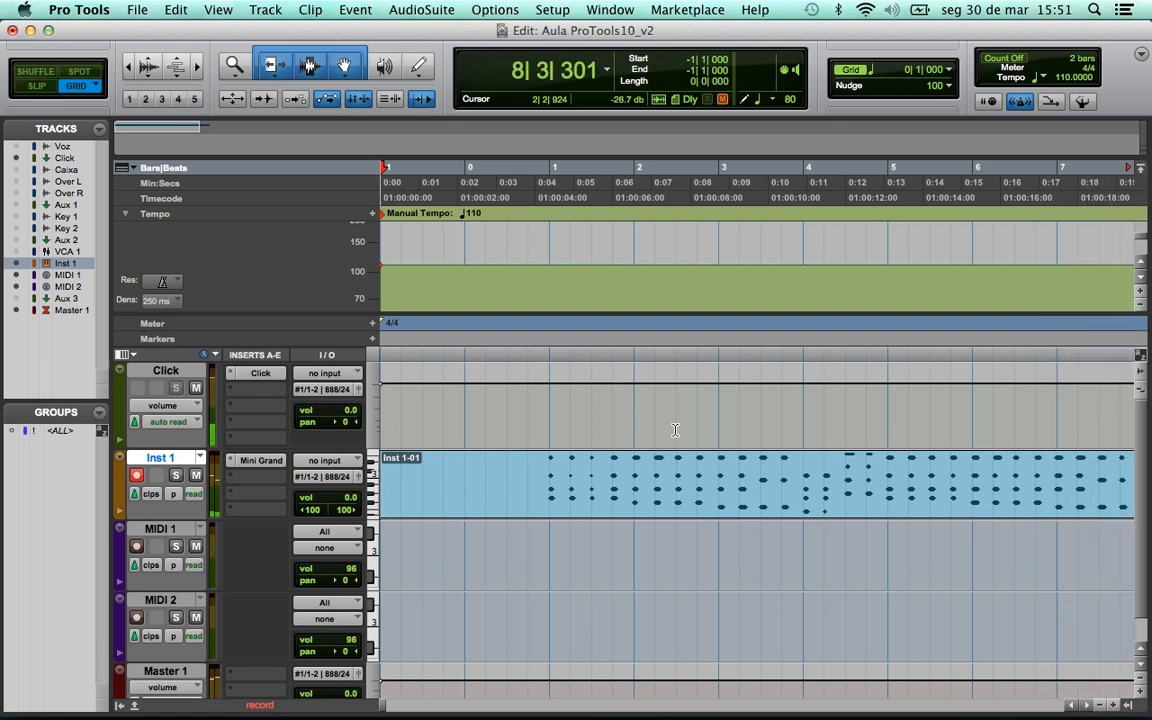
key(space)
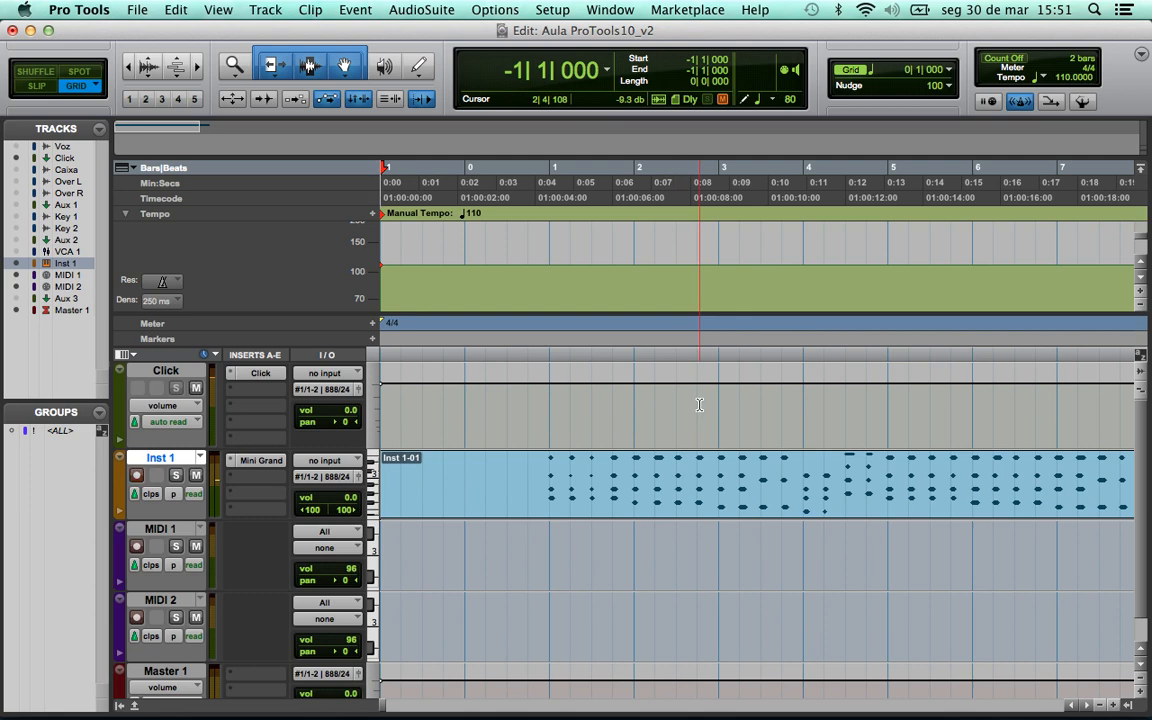
click(549, 476)
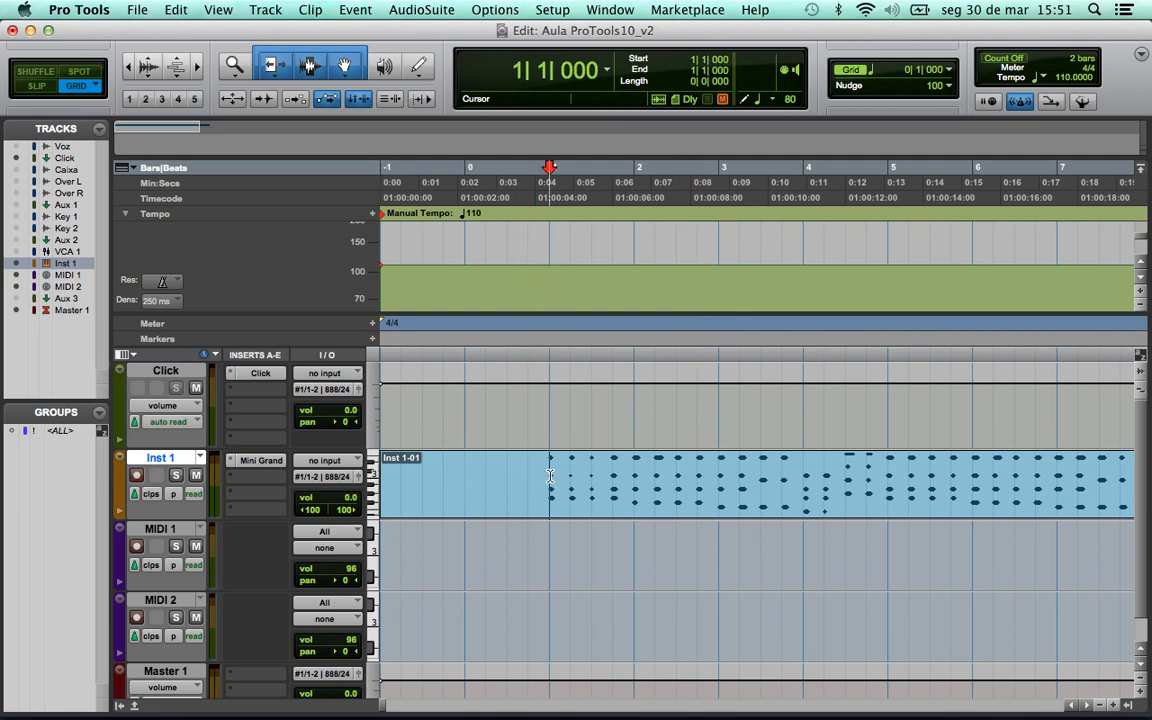
- Zoom in around bar 1, make Inst 1 taller, and scroll through the recorded notes
key(n)
key(t)
key(t)
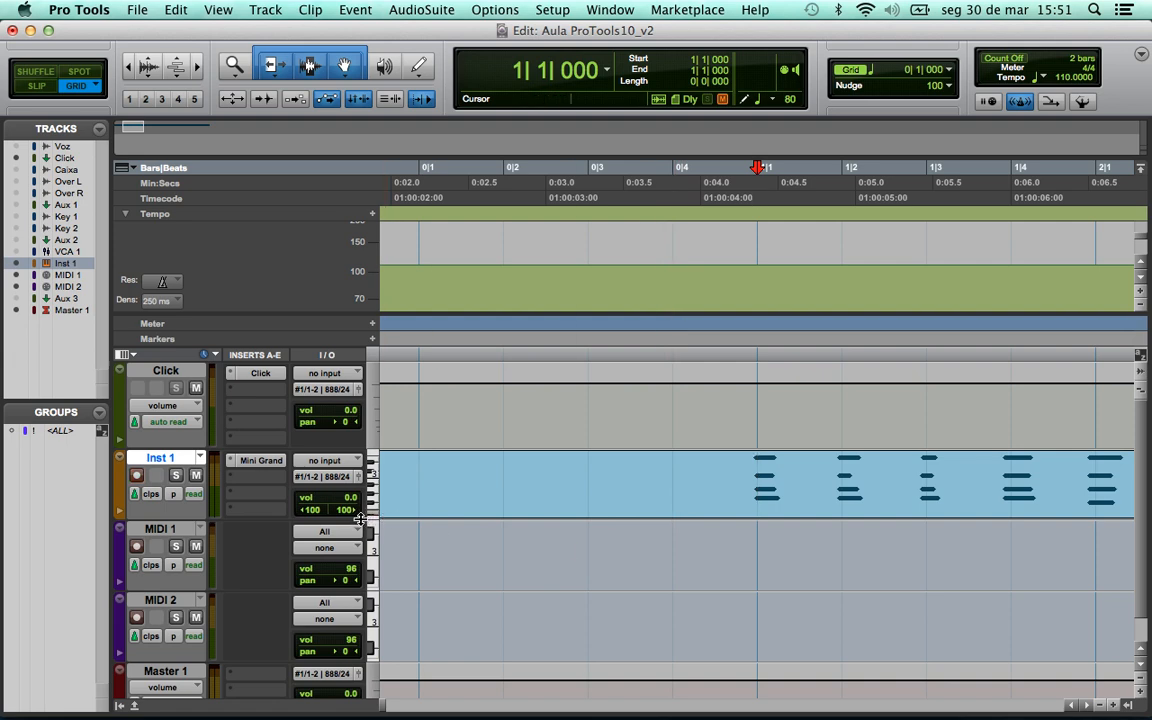
drag(358, 525, 358, 558)
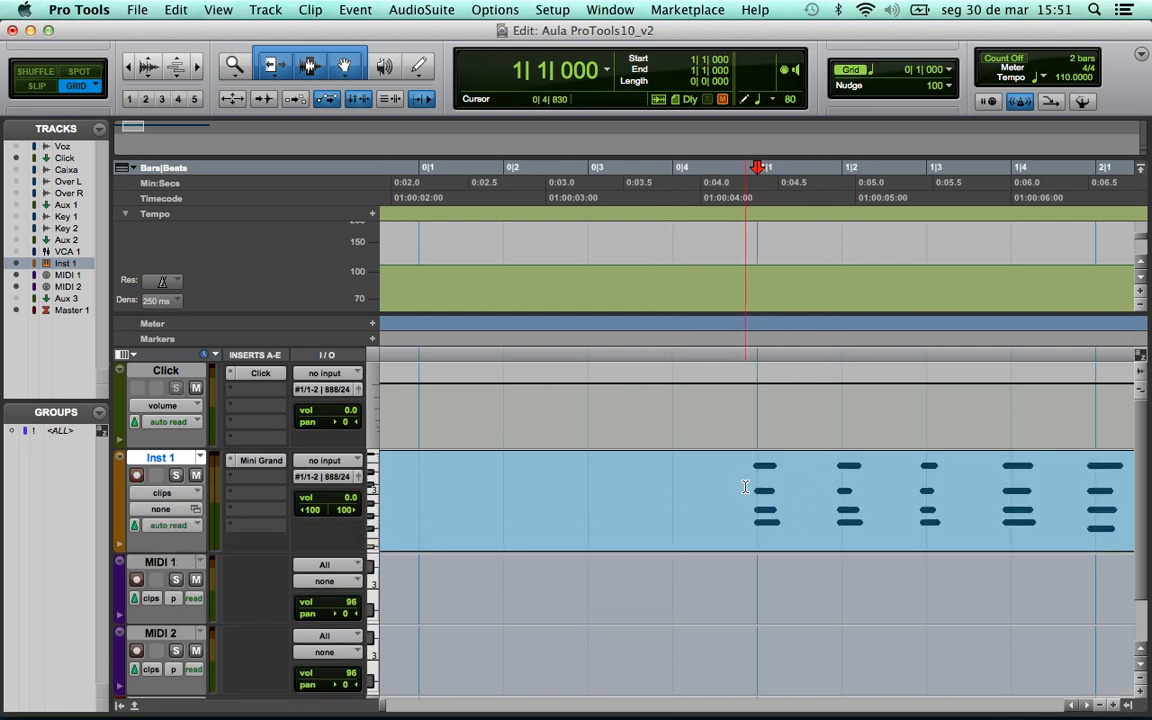
click(1086, 706)
click(1086, 706)
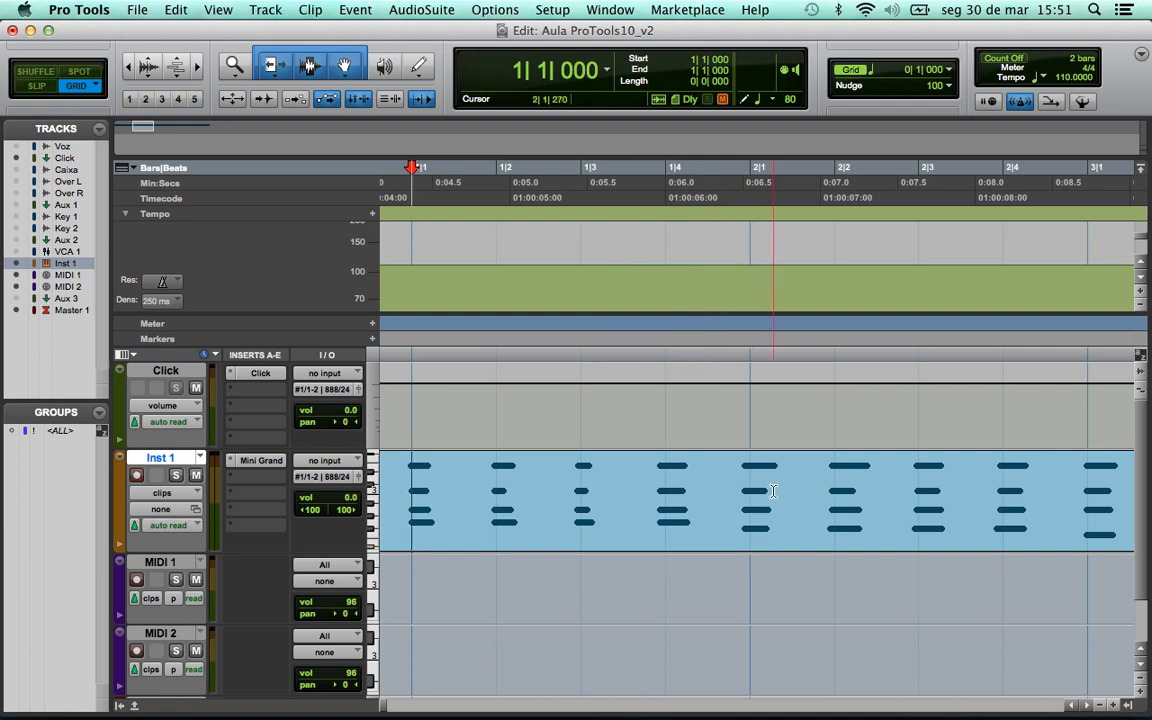
click(1087, 706)
click(1087, 706)
click(1087, 706)
click(1087, 706)
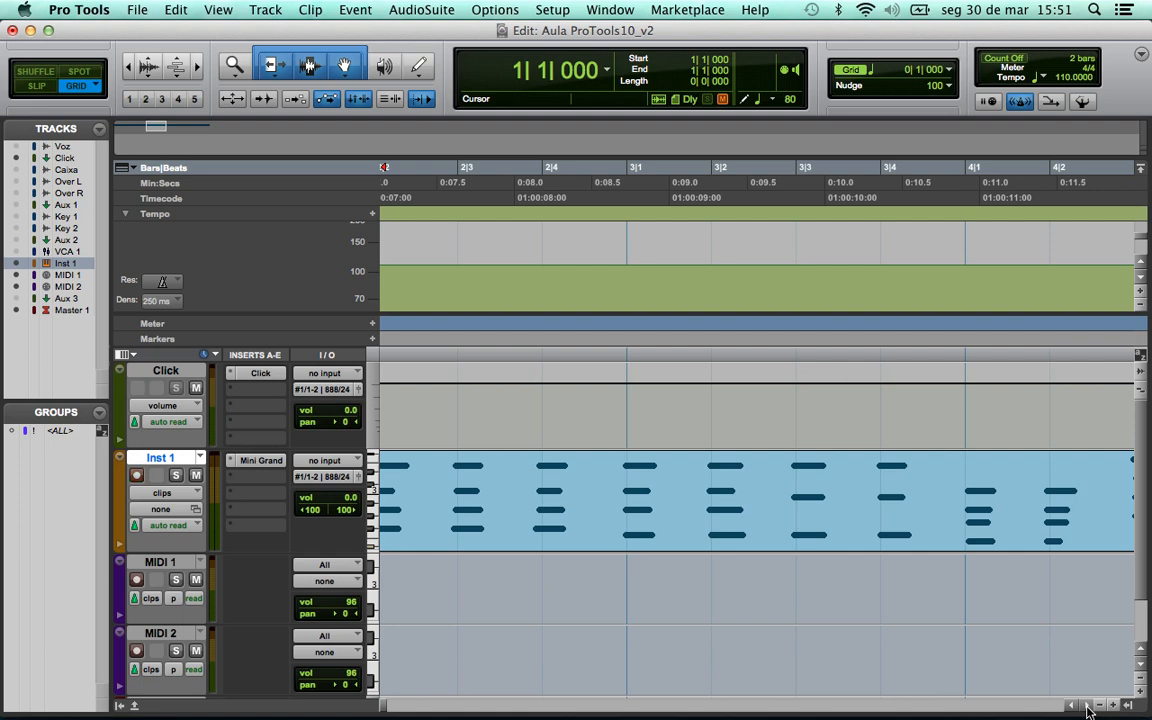
click(1087, 706)
click(1087, 706)
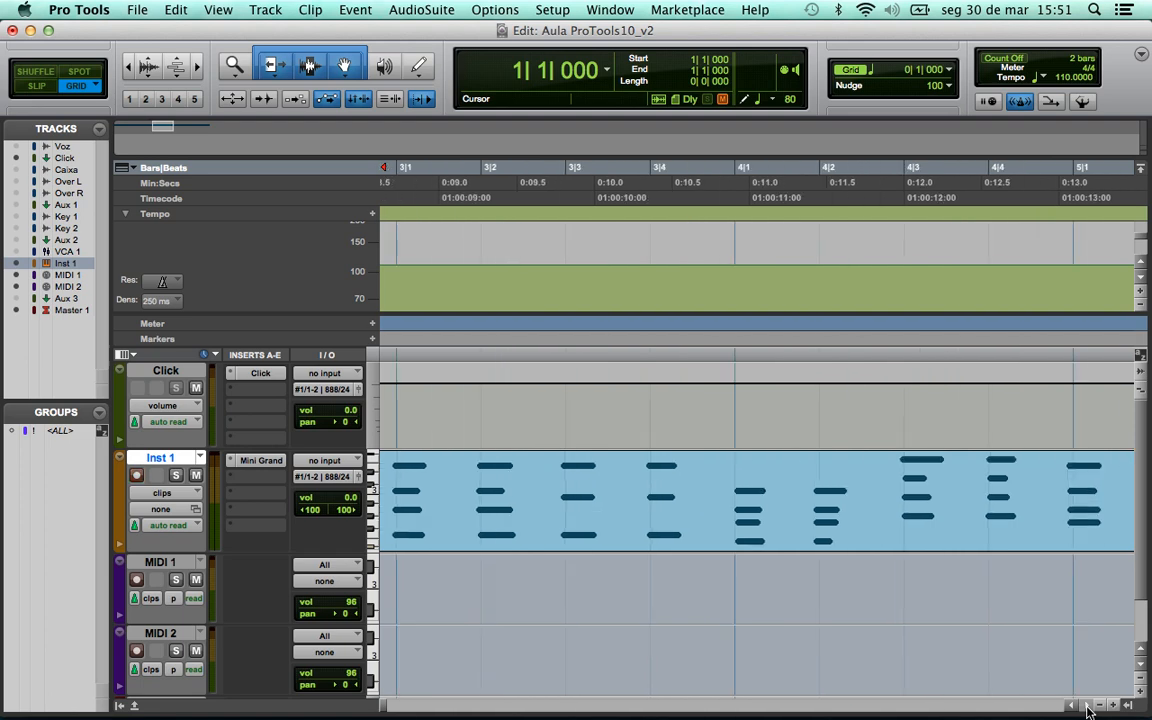
click(1087, 706)
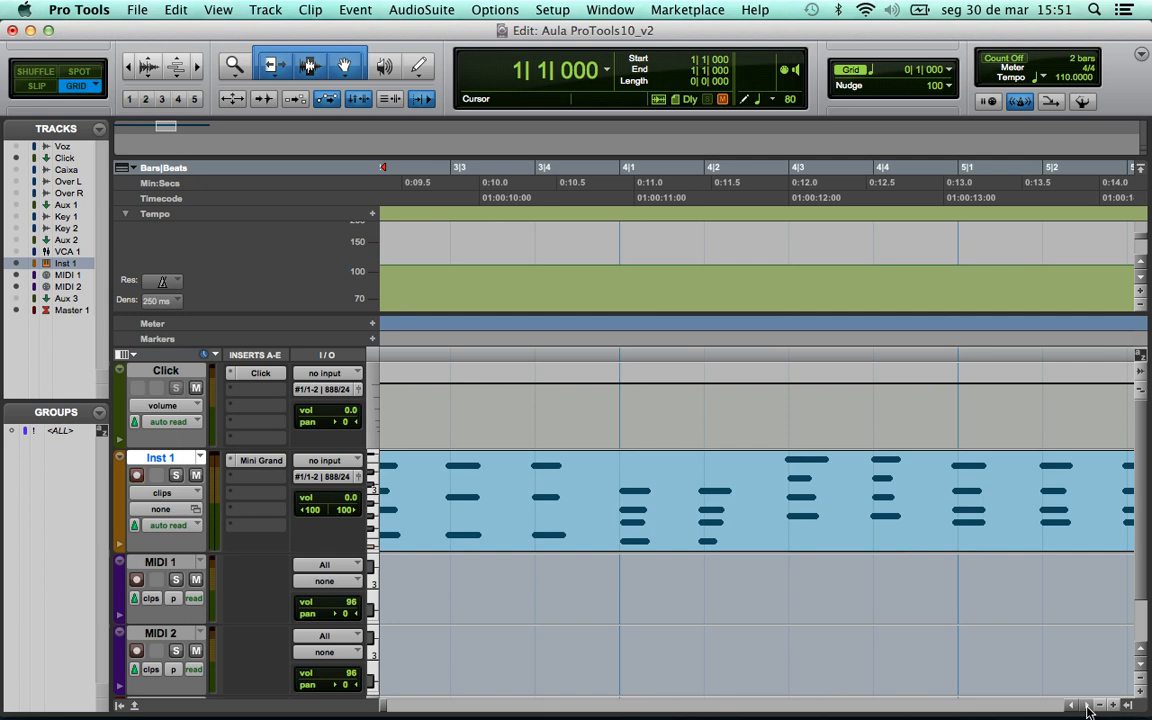
scroll(977, 636, right, 3)
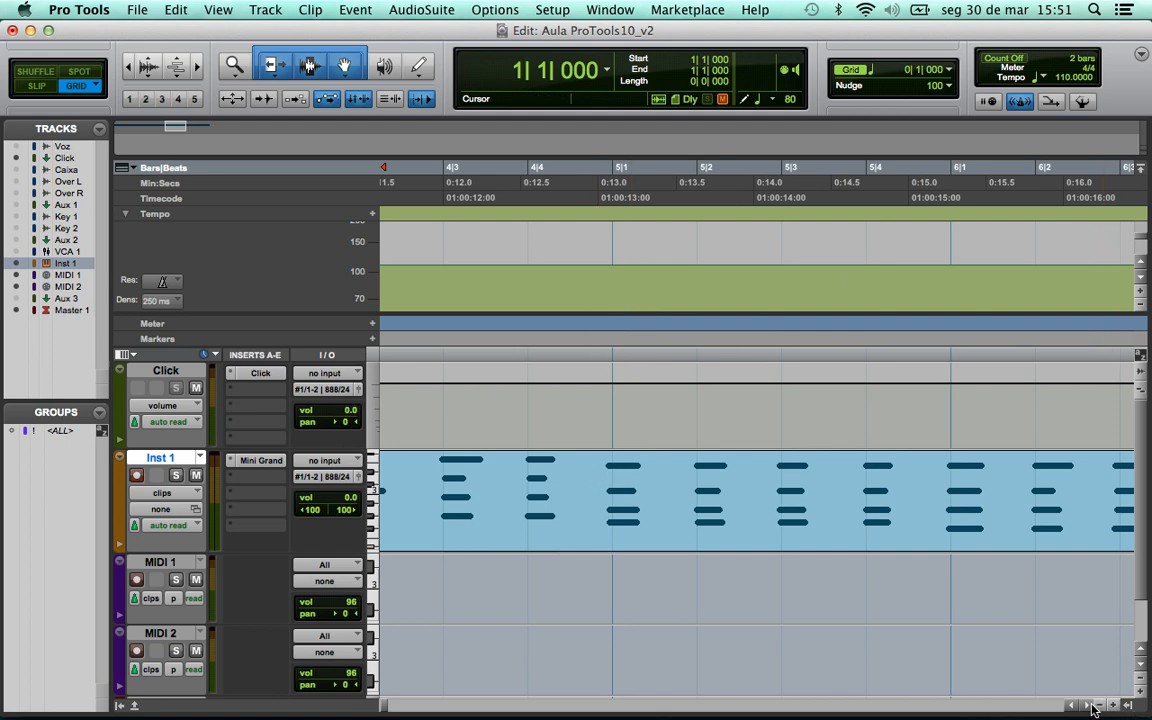
scroll(1088, 708, right, 6)
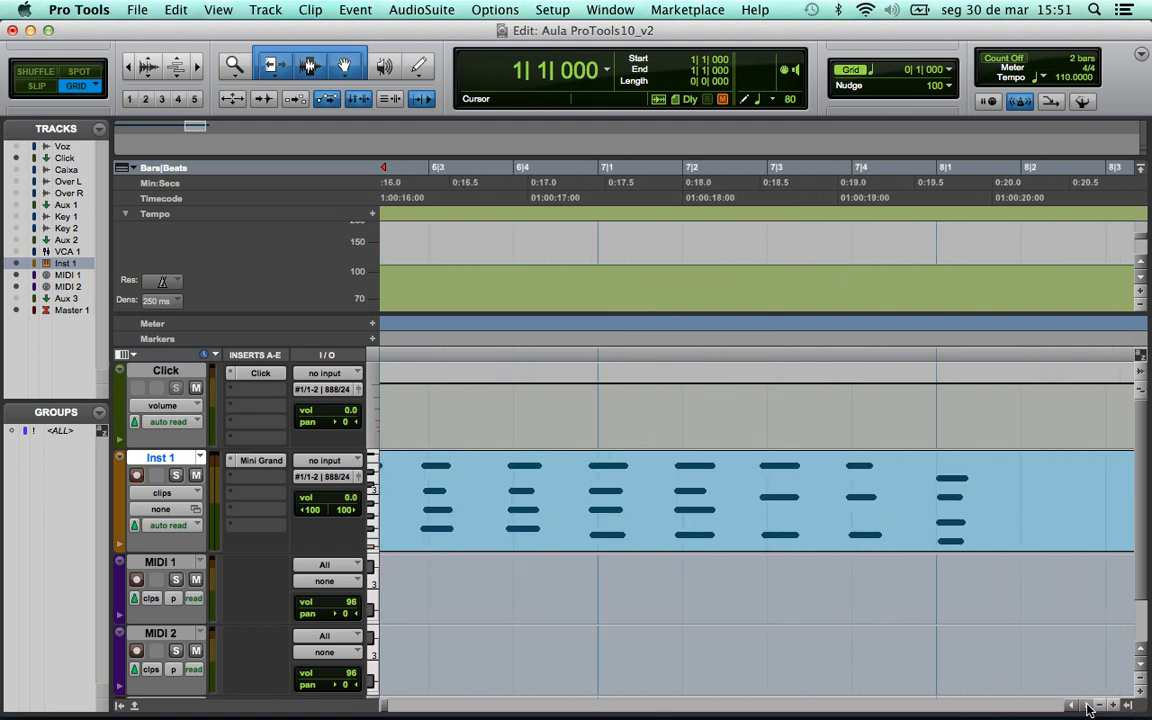
- Zoom out to the whole Inst 1-01 clip and return the playhead to the session start
key(r)
key(r)
key(r)
key(Return)
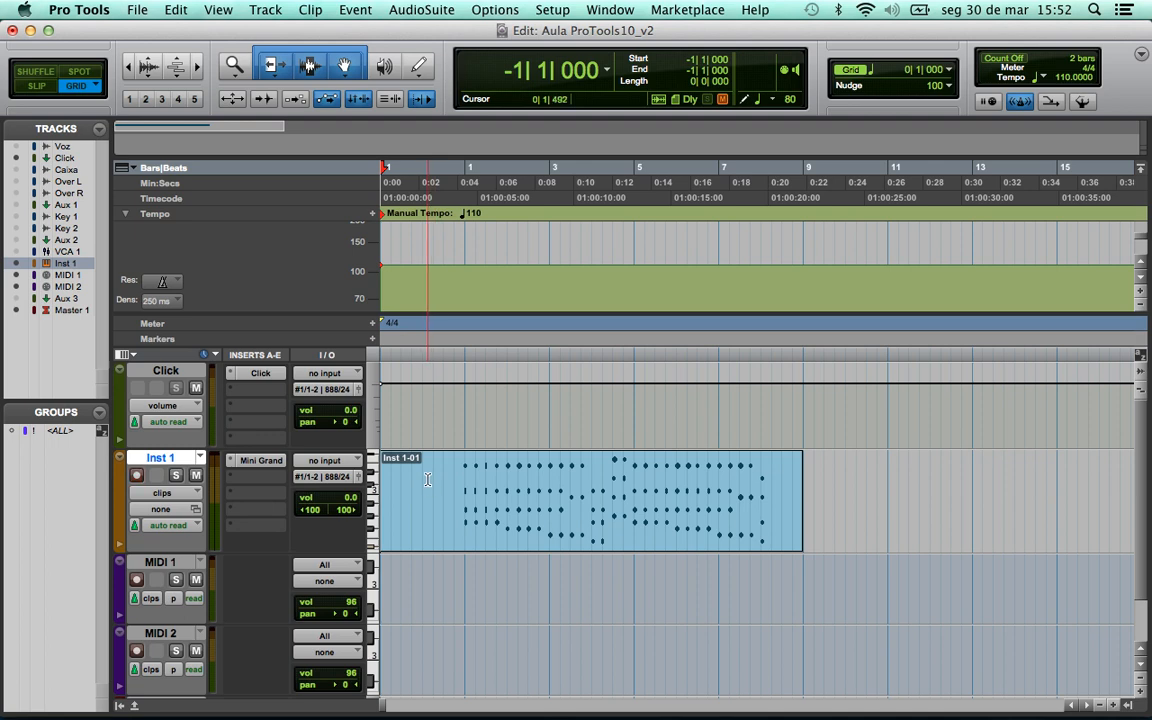
click(513, 75)
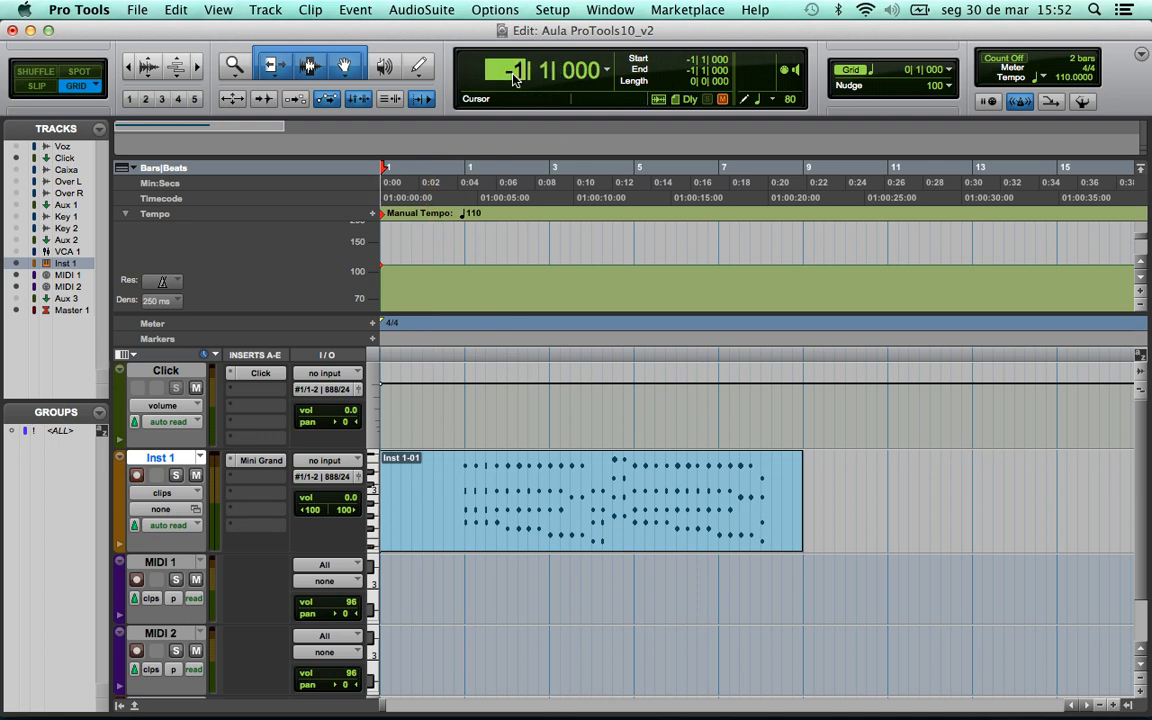
- Play the recording back from bar 0, then select the whole Inst 1-01 clip
text(0)
key(Return)
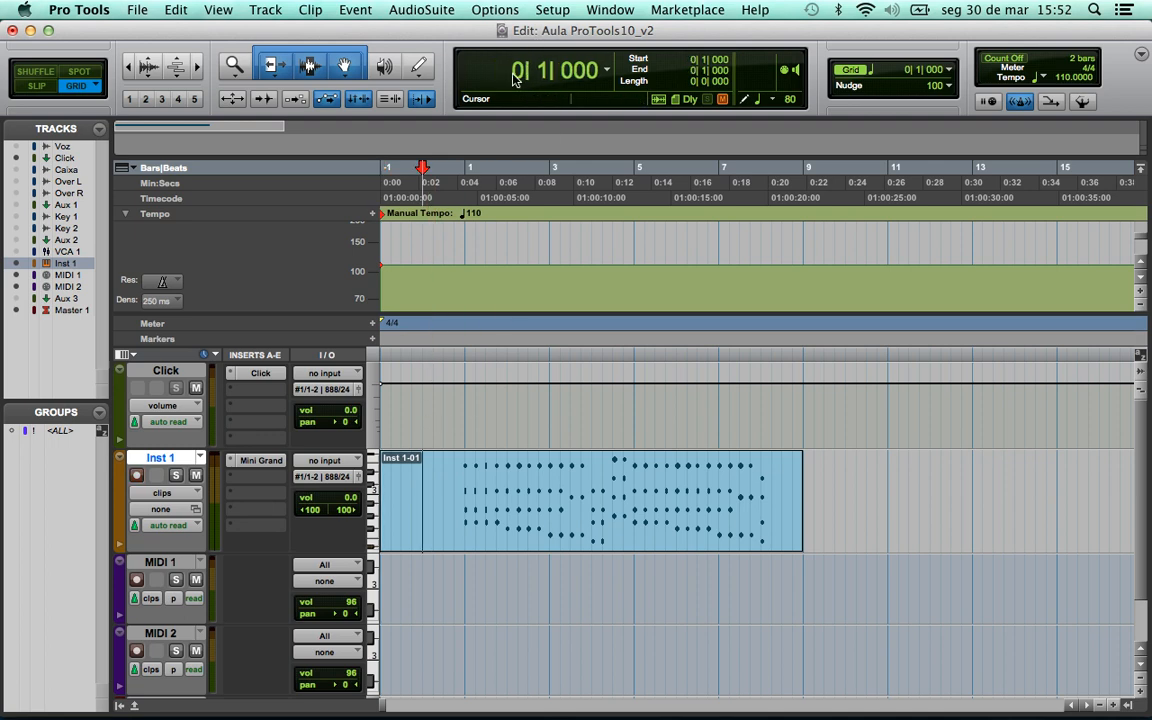
key(space)
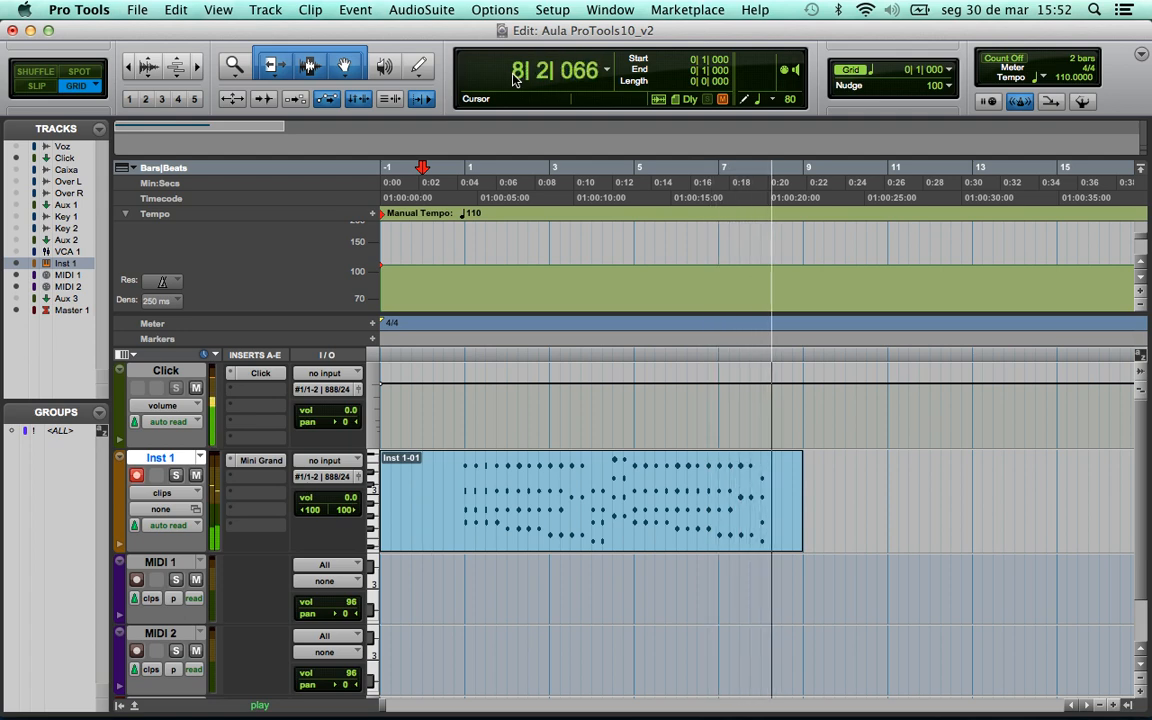
key(space)
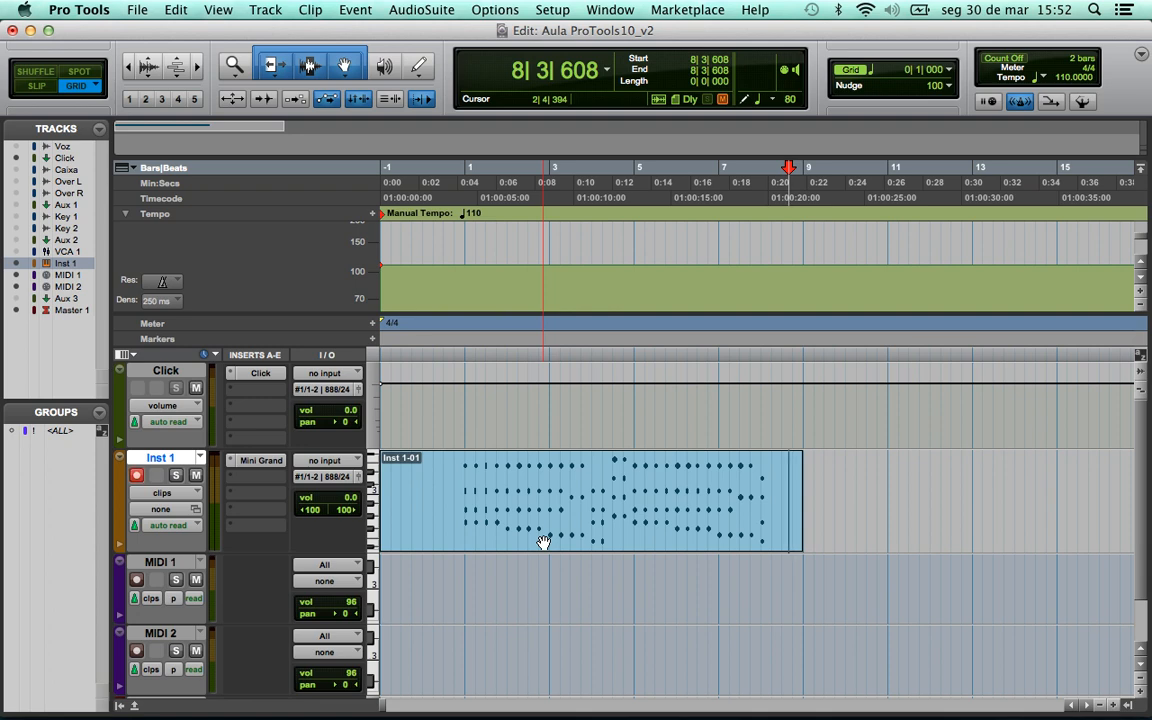
click(543, 542)
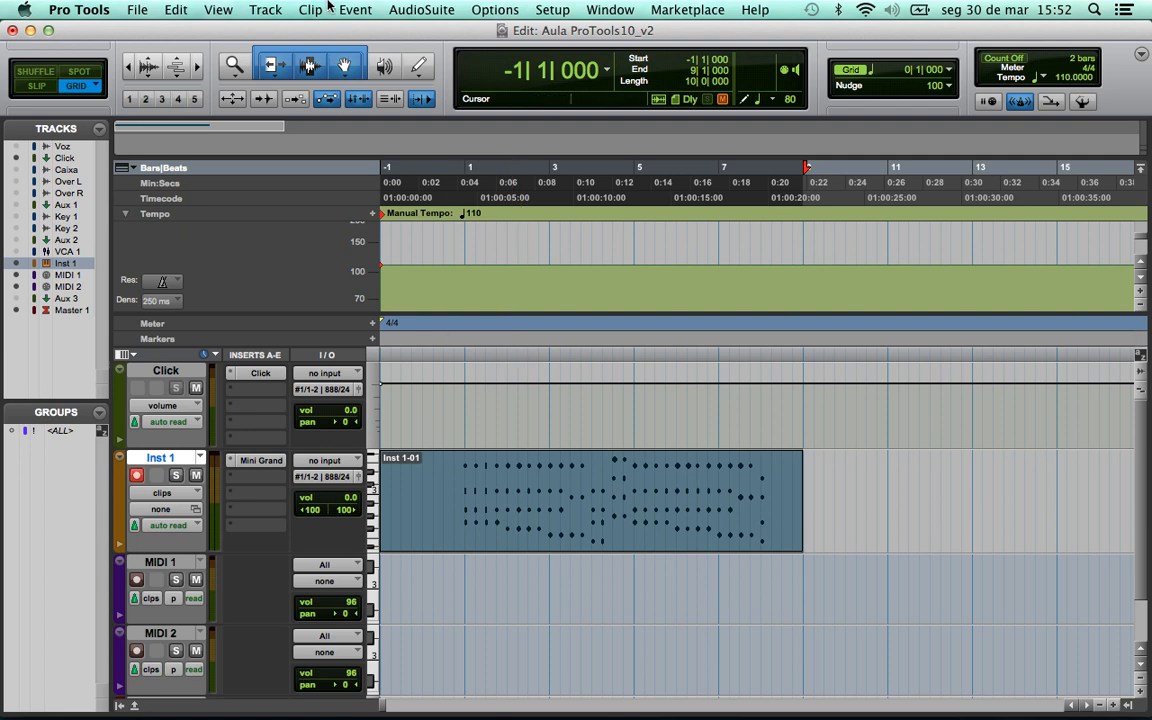
- Set the Event Operations Quantize grid to 1/4 note with swing left off, then close it
click(355, 10)
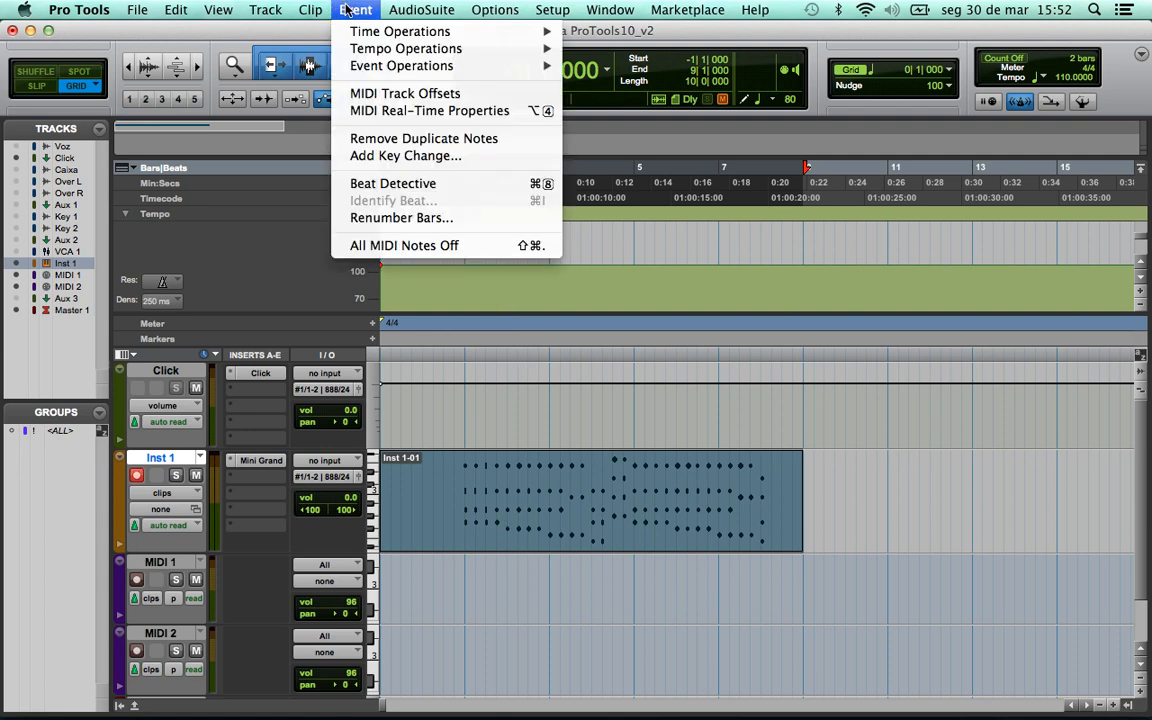
mouse_move(372, 32)
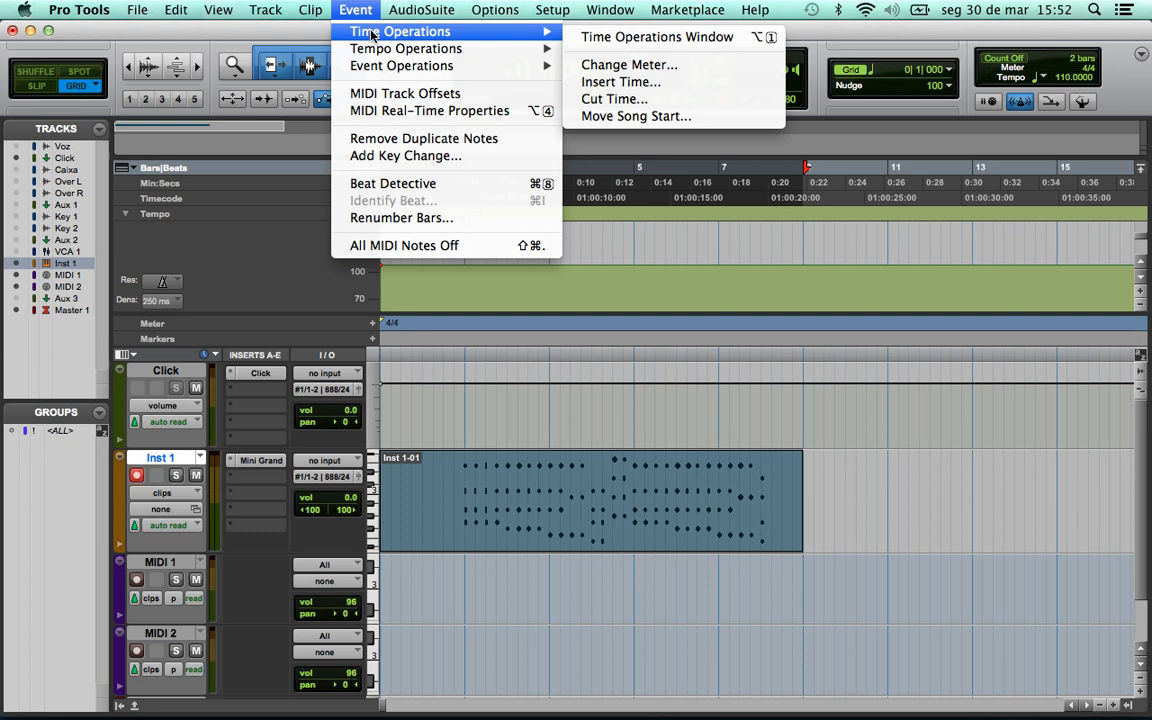
mouse_move(450, 66)
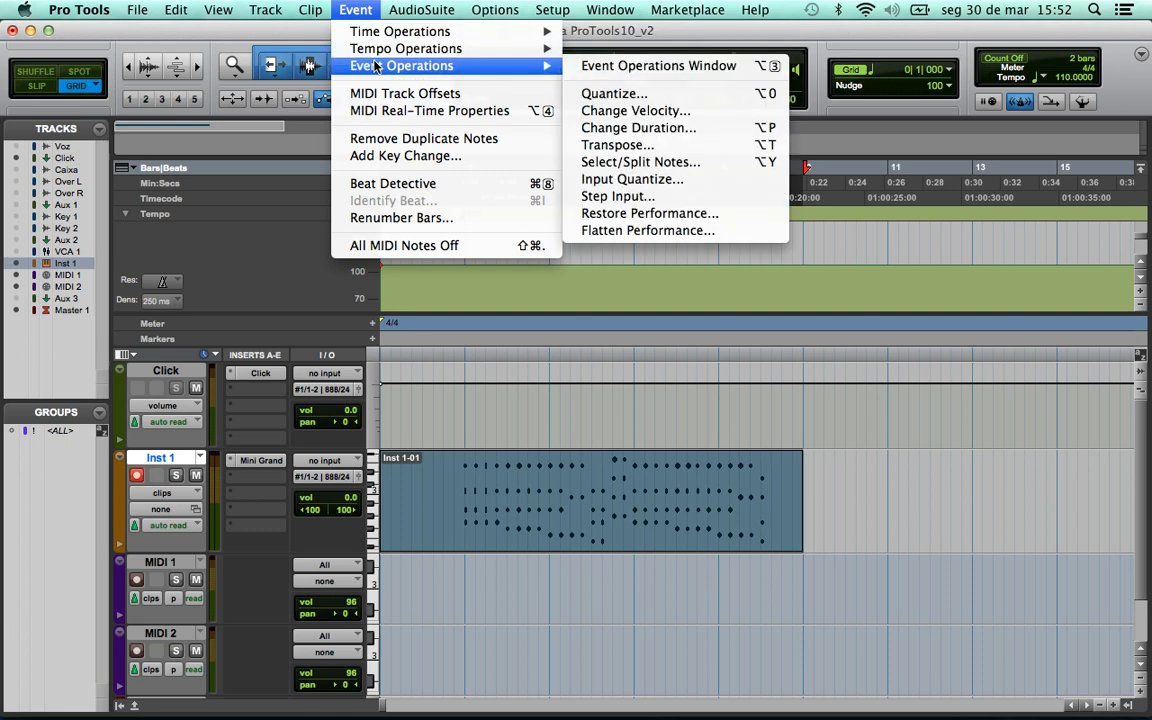
click(614, 94)
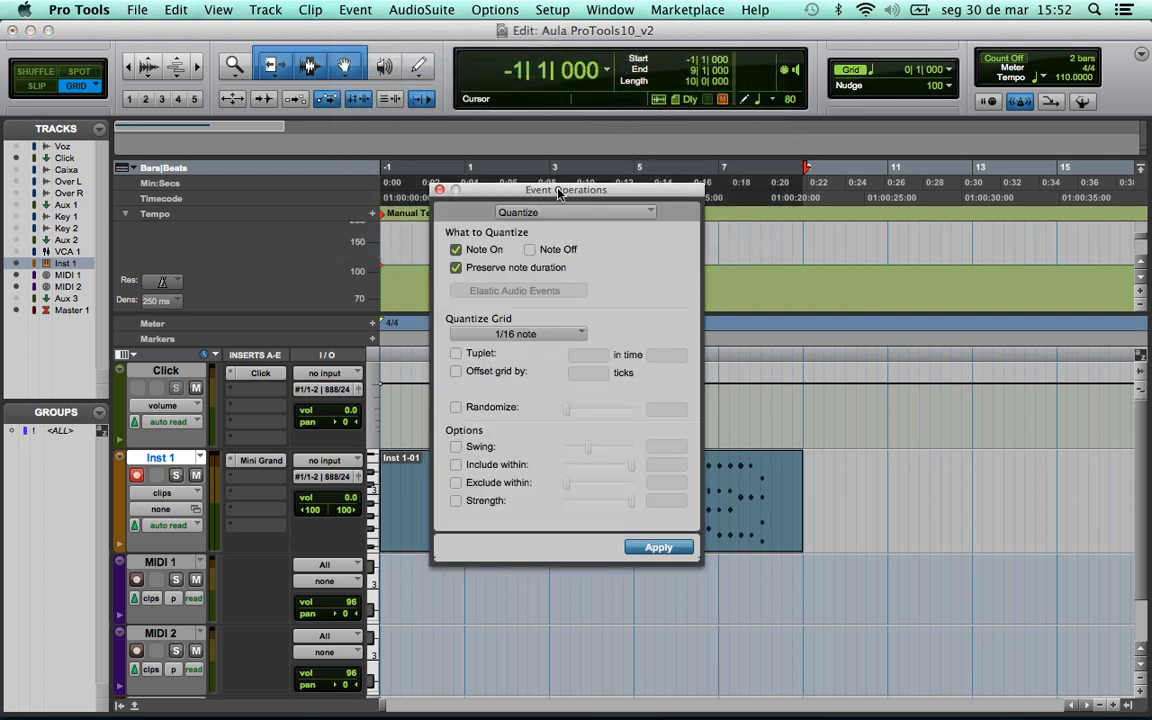
drag(563, 189, 863, 145)
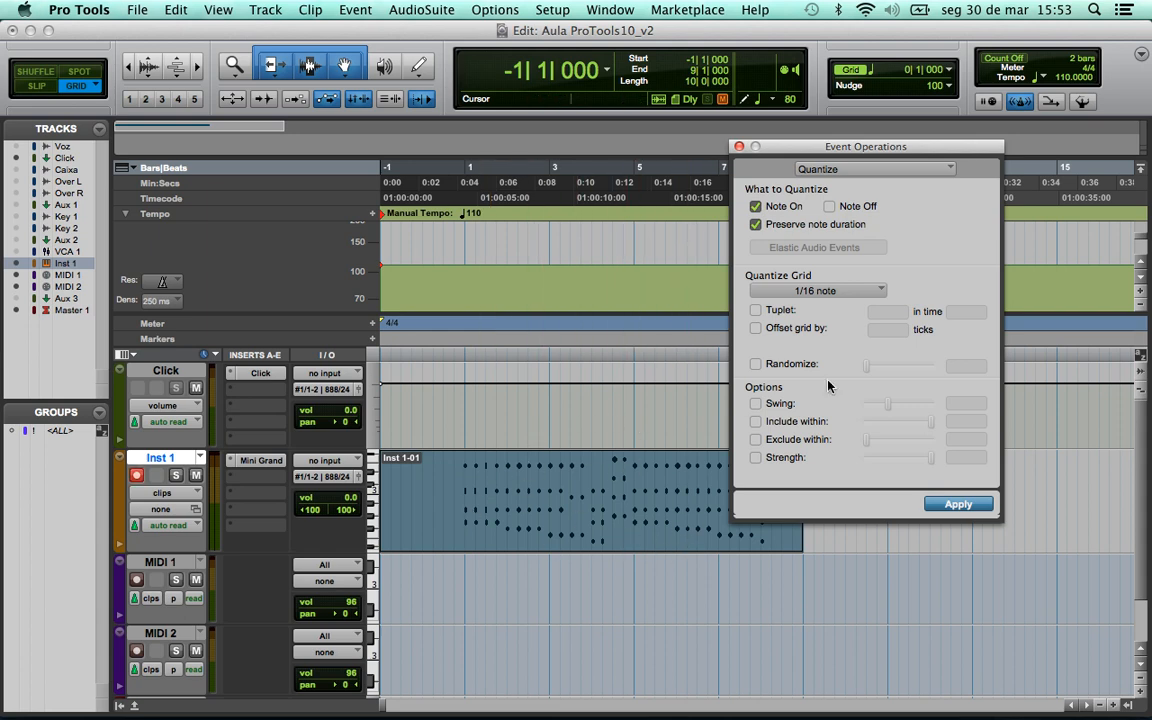
click(836, 291)
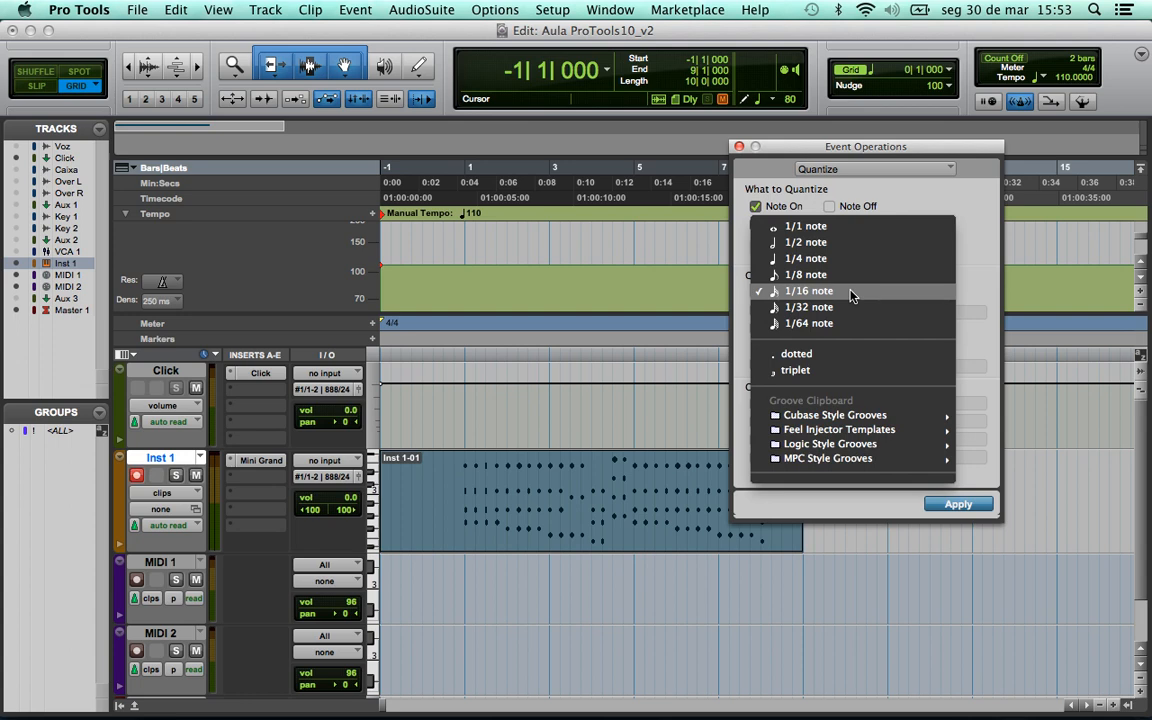
click(808, 259)
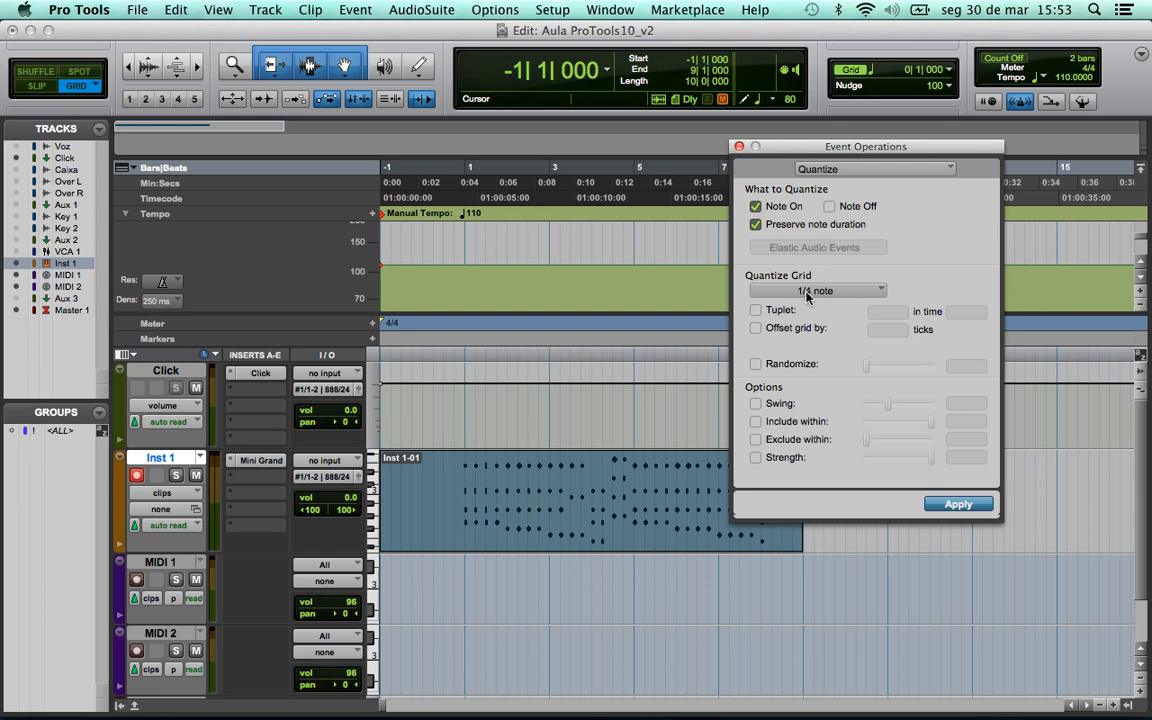
click(755, 404)
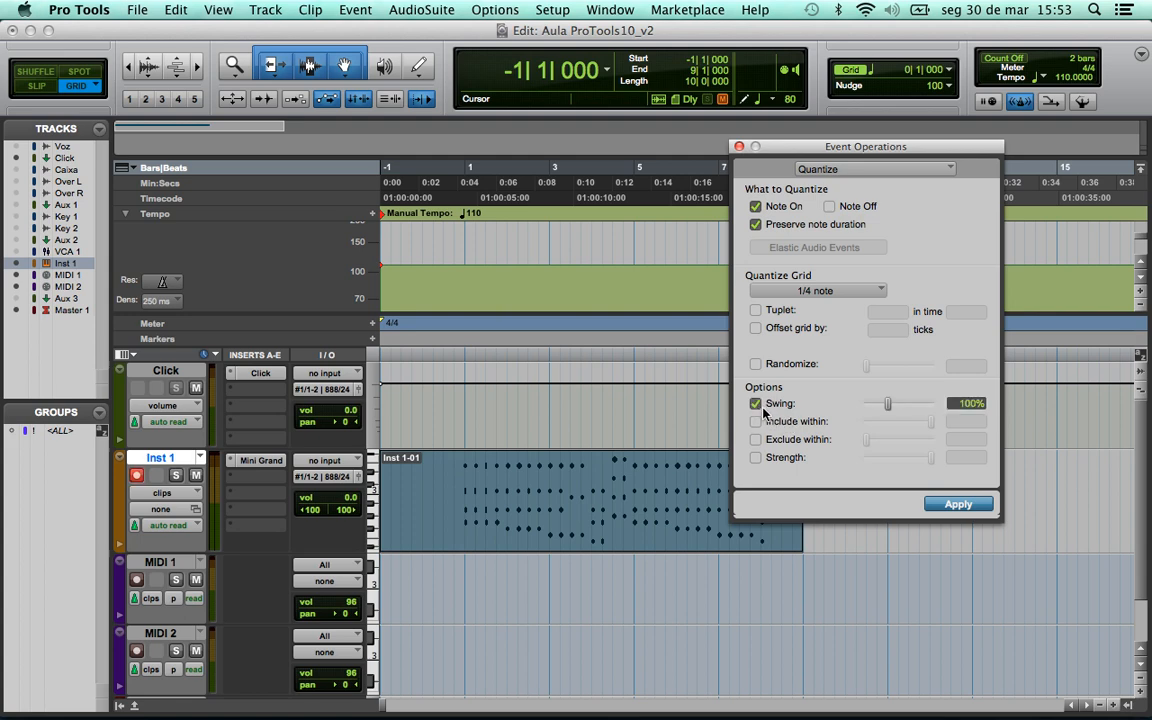
click(755, 404)
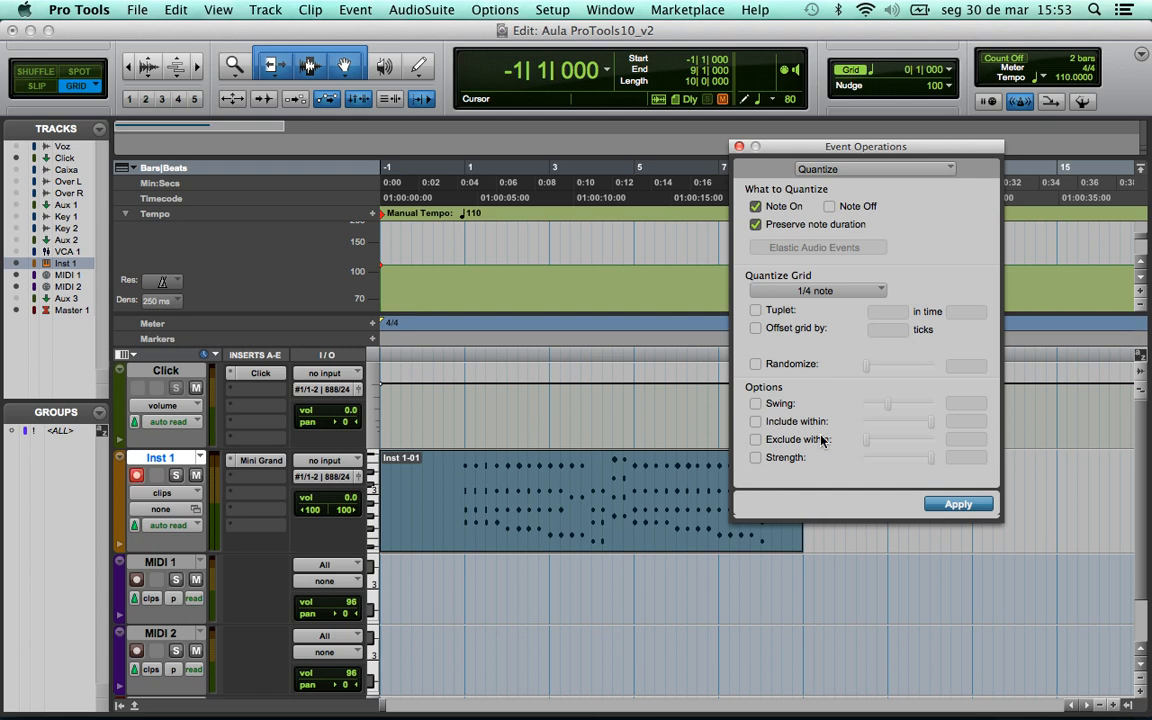
drag(824, 152, 866, 148)
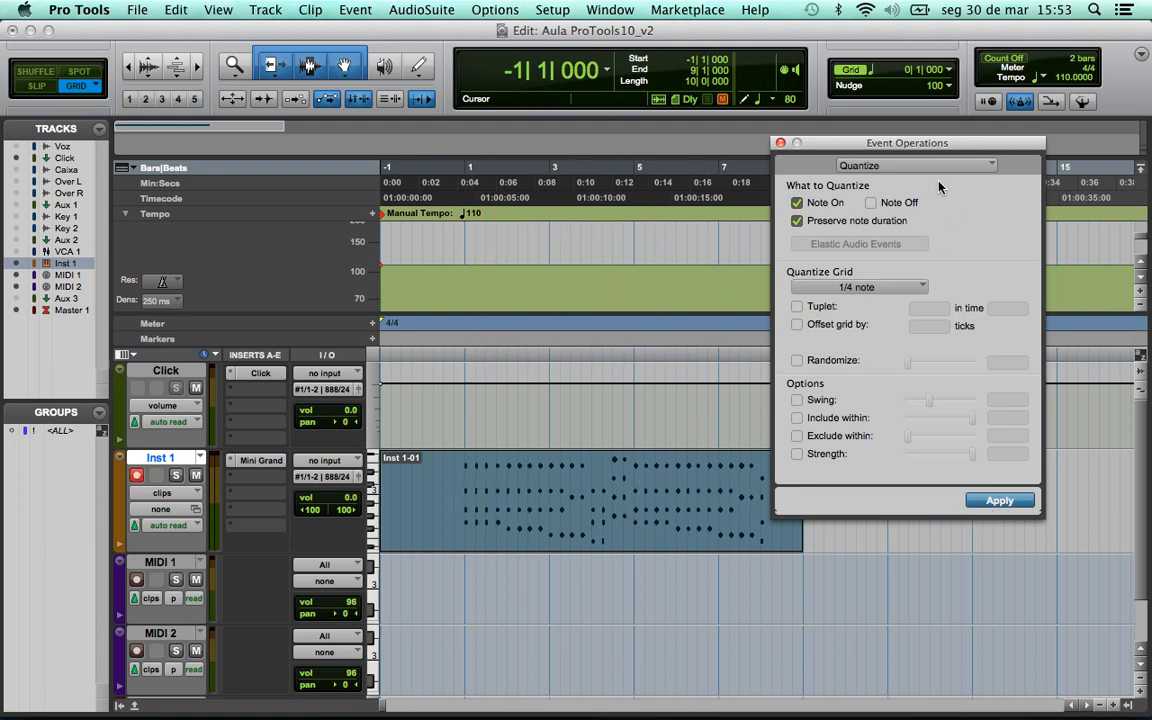
click(781, 144)
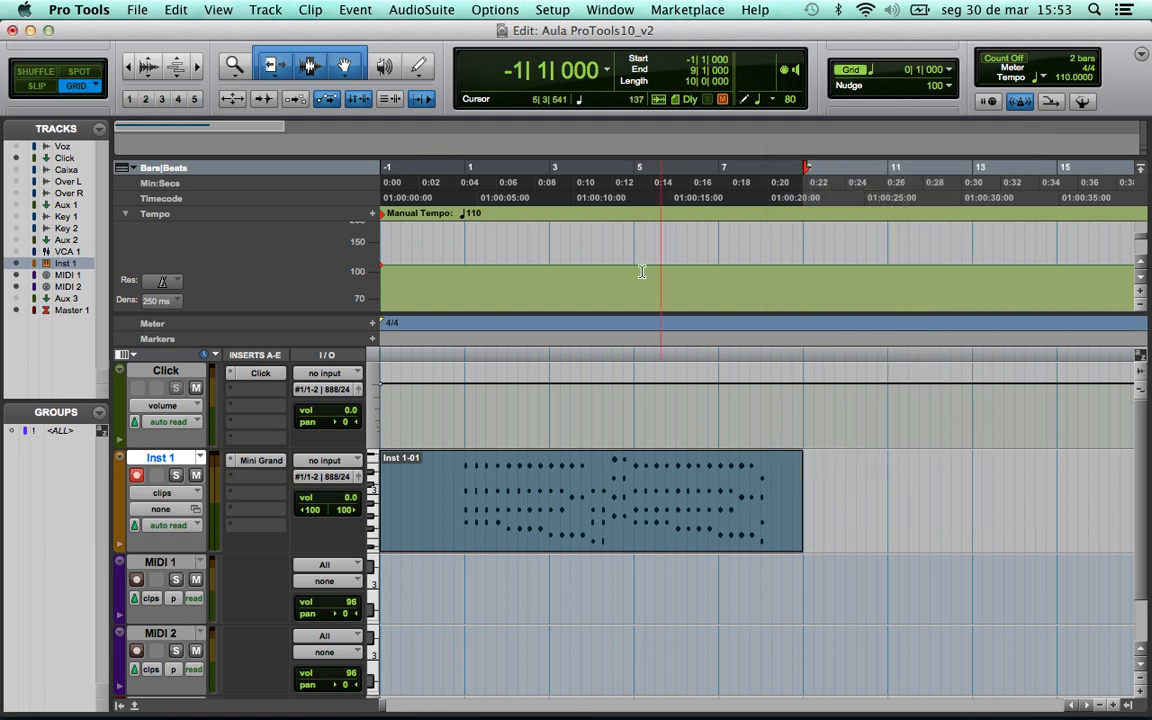
- Zoom in on the quantized notes around bar 1 of the Inst 1-01 clip
click(460, 480)
key(super+bracketright)
key(super+bracketright)
key(super+bracketright)
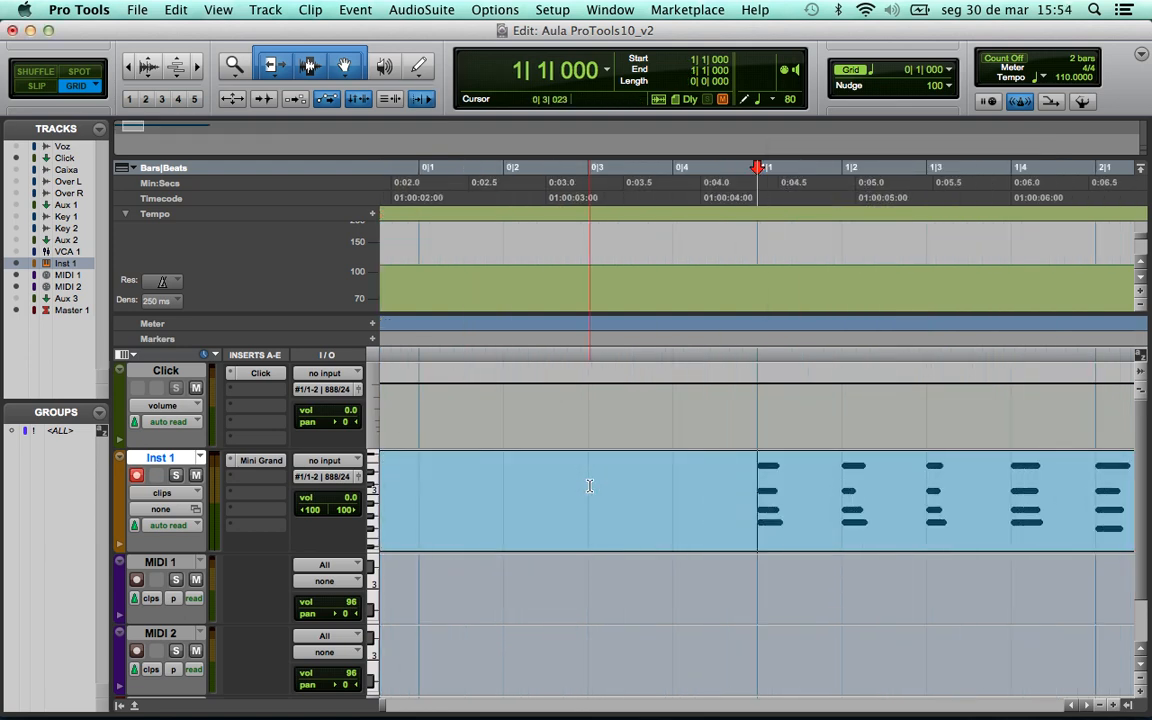
click(1085, 706)
click(1085, 706)
click(1085, 706)
click(1085, 706)
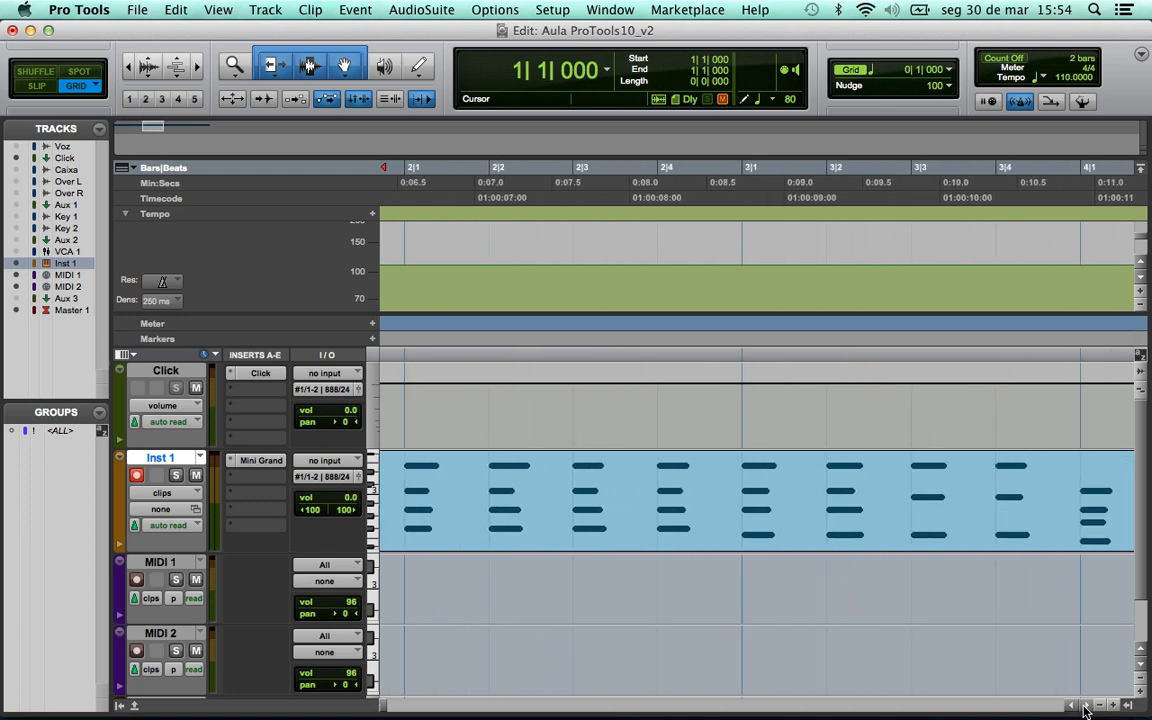
click(1085, 706)
click(1085, 706)
click(1085, 706)
click(1085, 706)
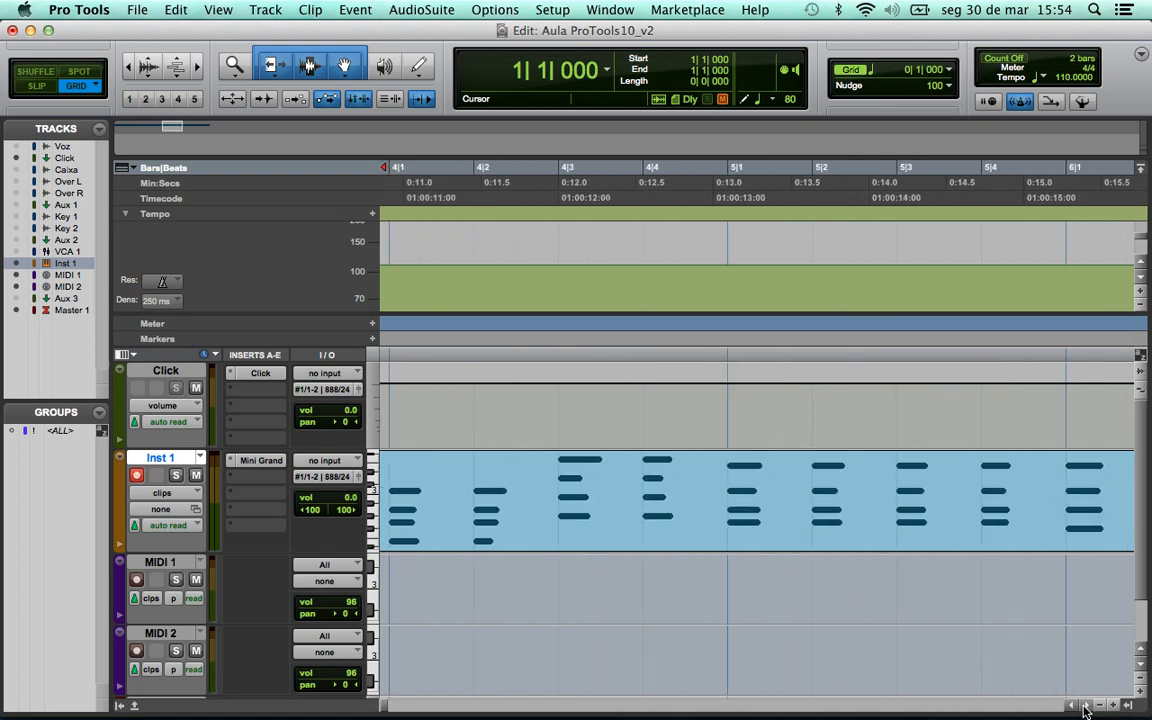
click(1085, 706)
click(1085, 706)
click(1085, 706)
click(1085, 706)
click(1085, 706)
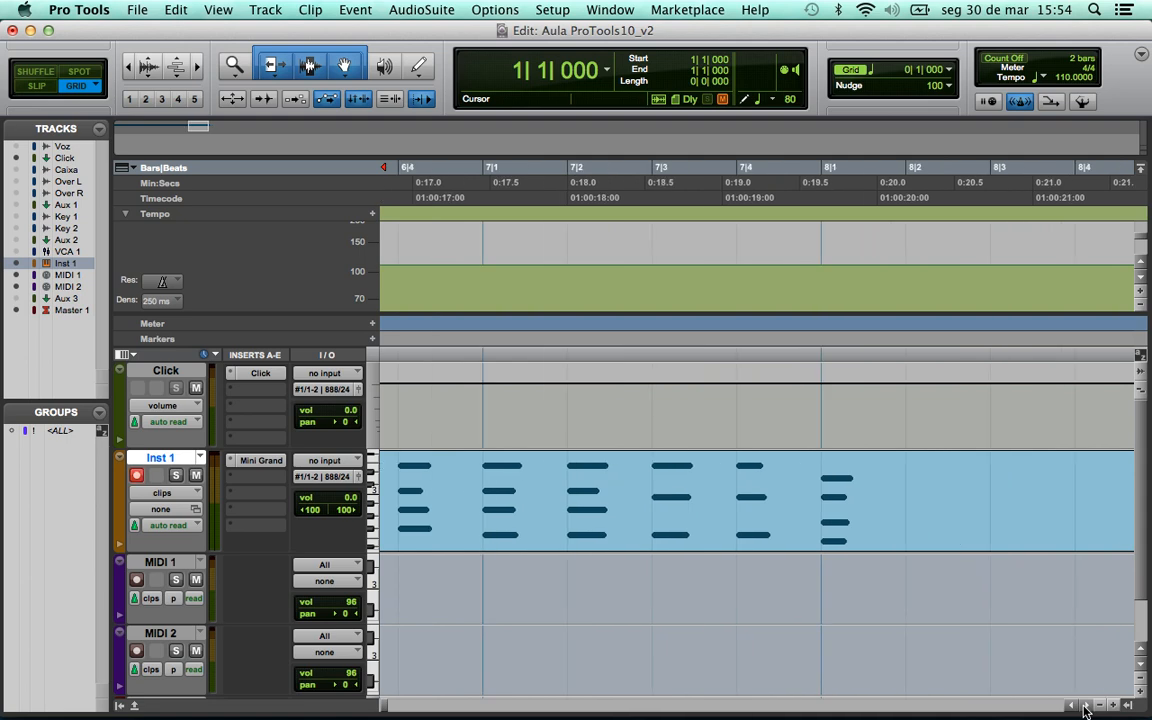
- Zoom out and play the quantized piano clip from the session start, then stop
key(Return)
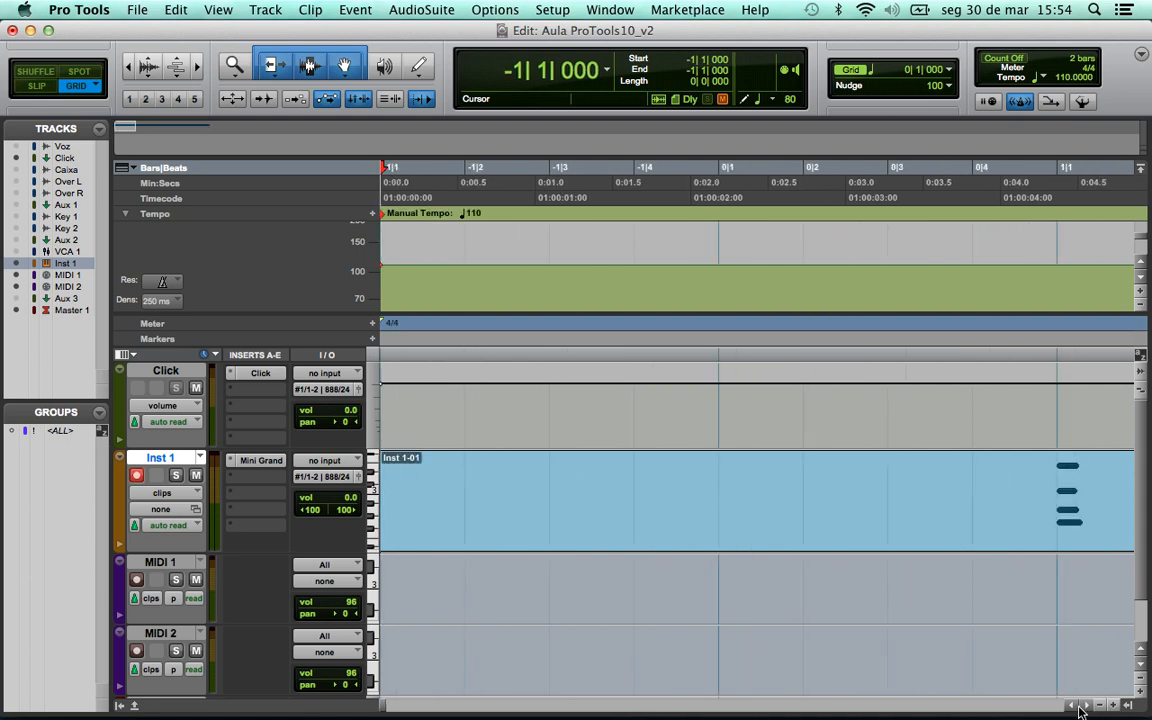
key(super+bracketleft)
key(super+bracketleft)
key(super+bracketleft)
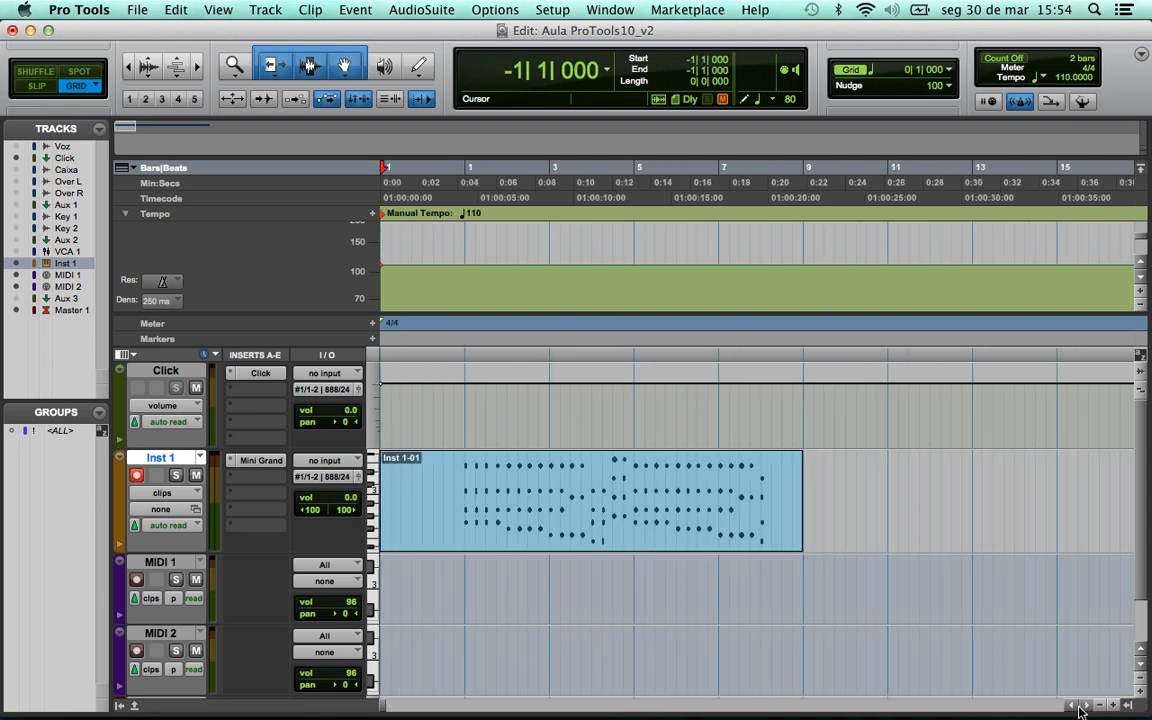
key(space)
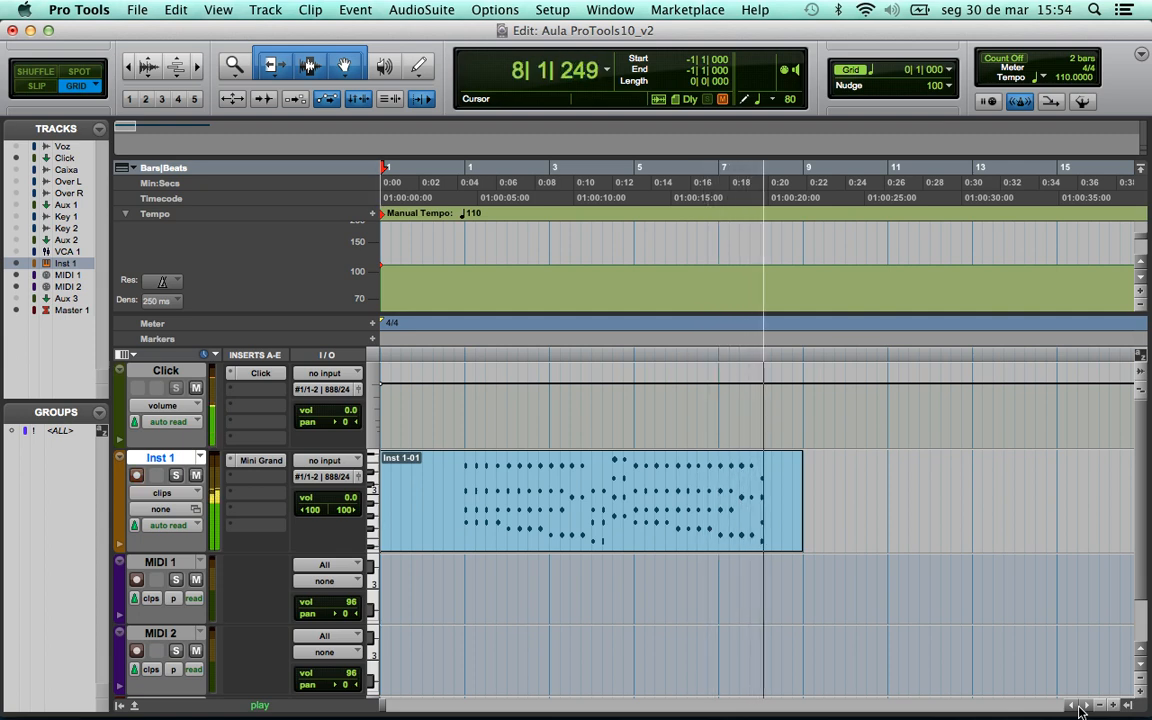
key(space)
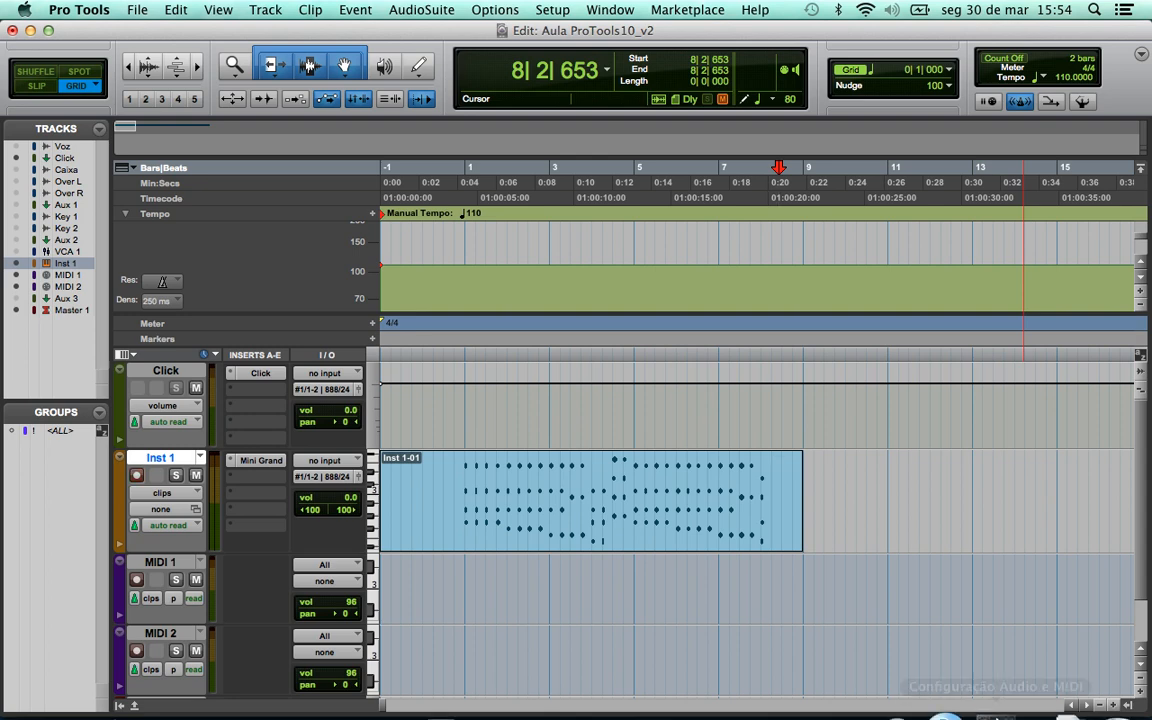
- Deselect the Inst 1 clip and zoom in to view its notes in detail
mouse_move(990, 705)
click(841, 455)
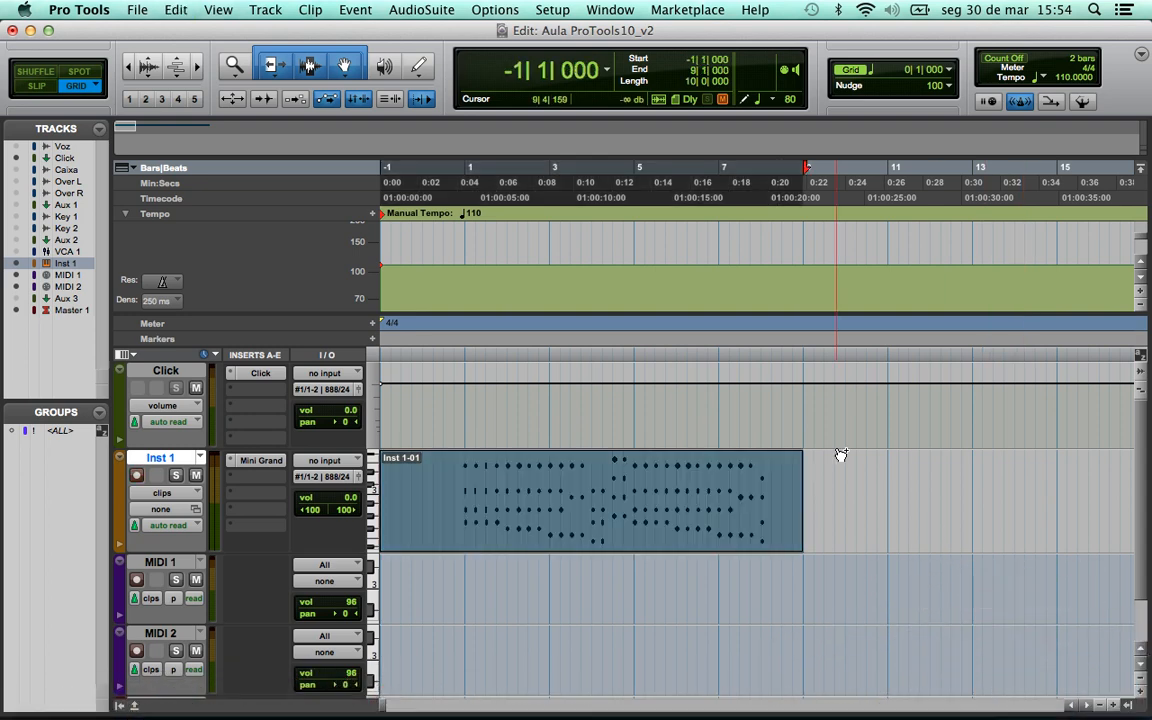
key(t)
key(t)
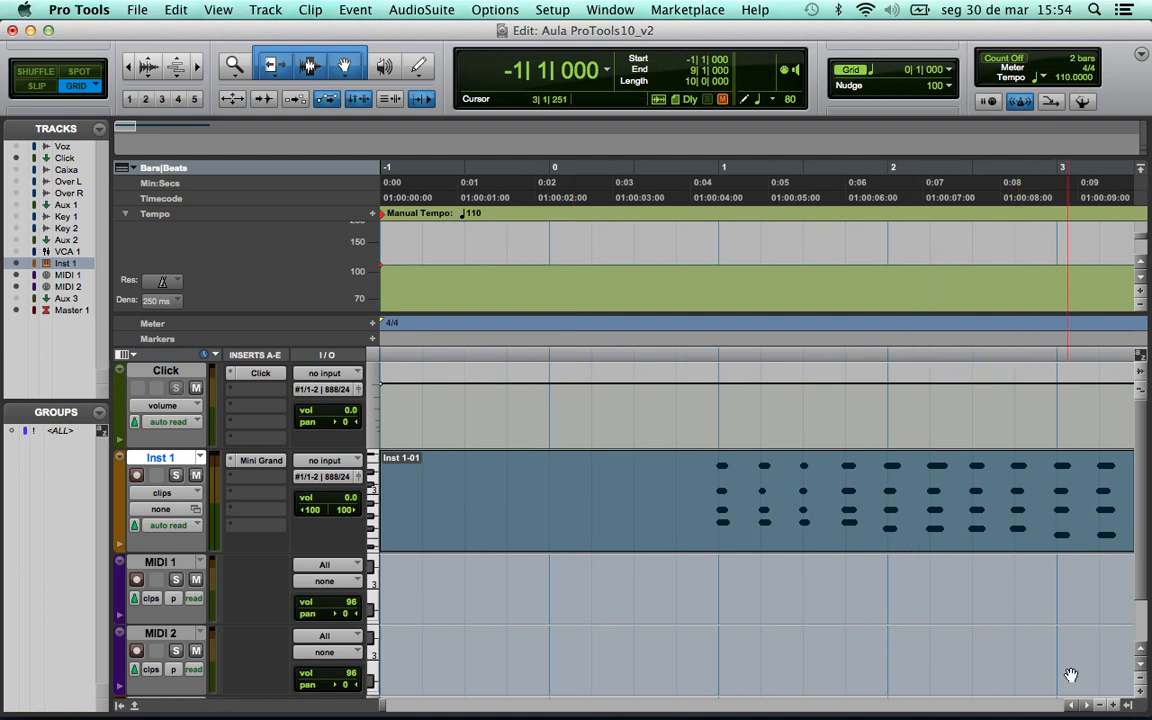
- Apply a 1/4-note quantize with Swing turned on to the Inst 1 clip's notes
click(1088, 706)
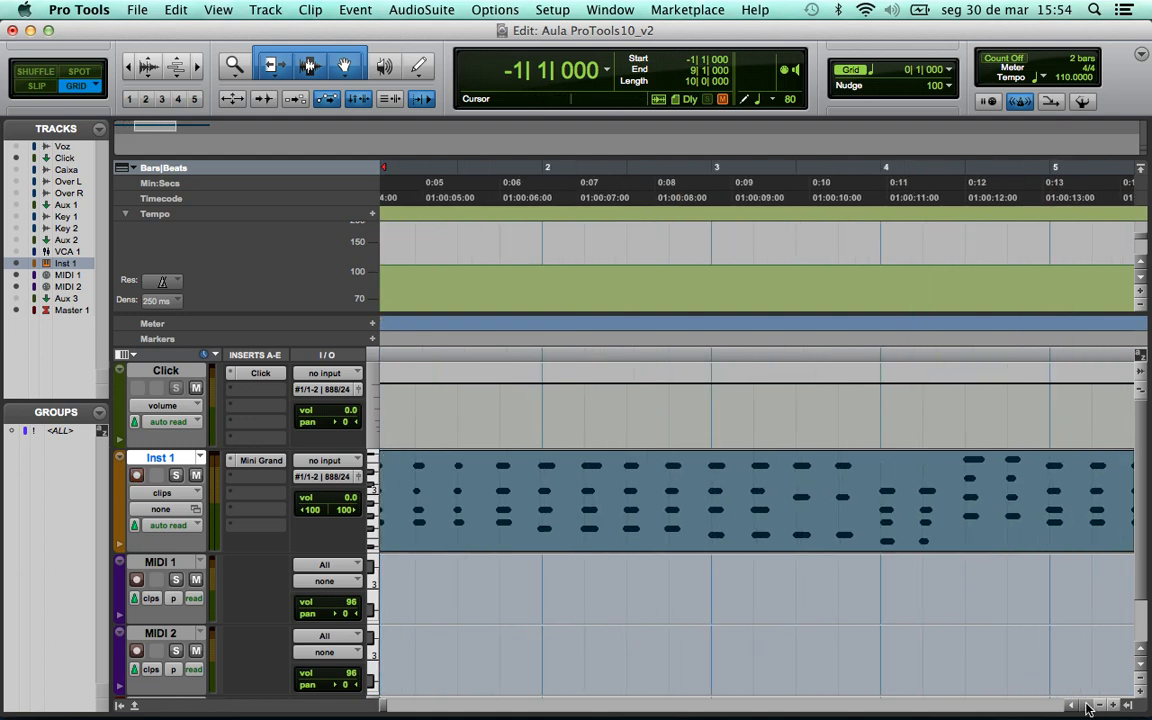
click(352, 11)
mouse_move(356, 65)
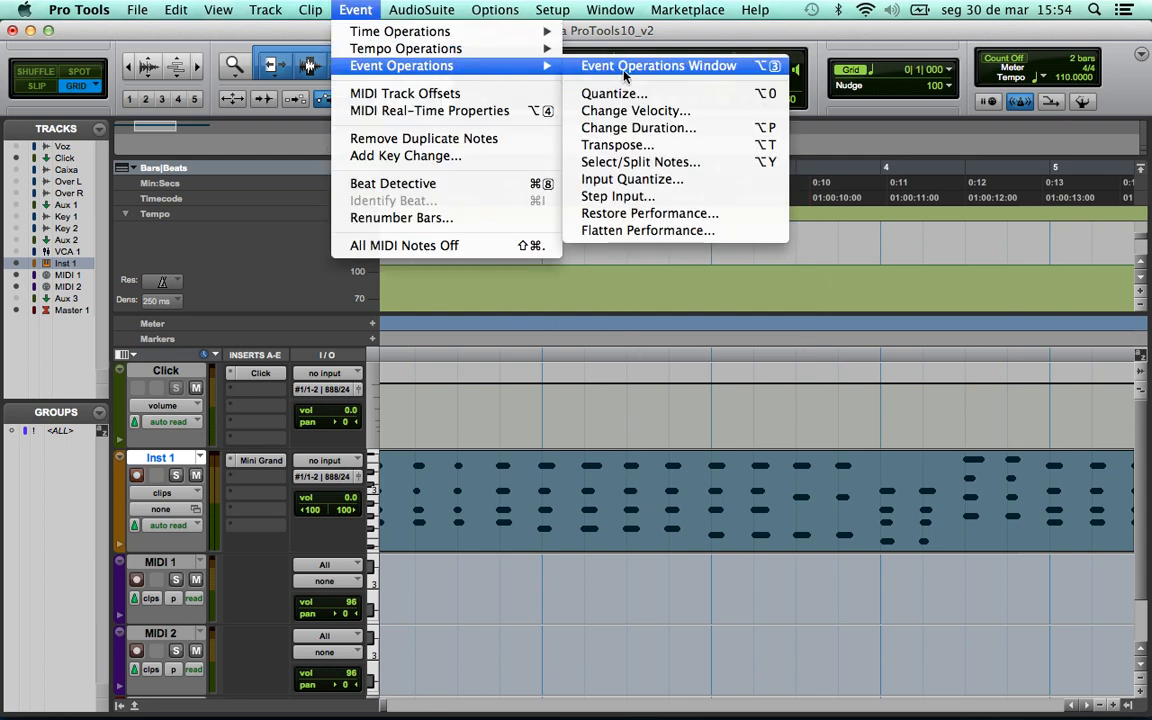
click(566, 90)
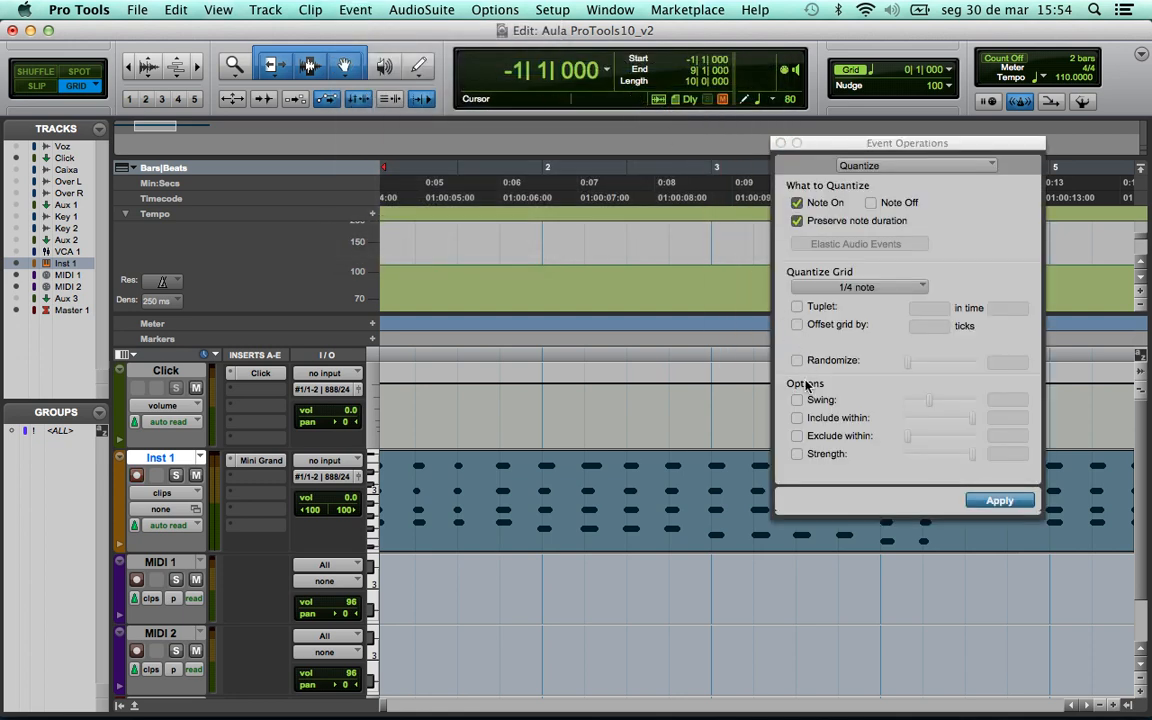
click(797, 400)
drag(930, 401, 905, 402)
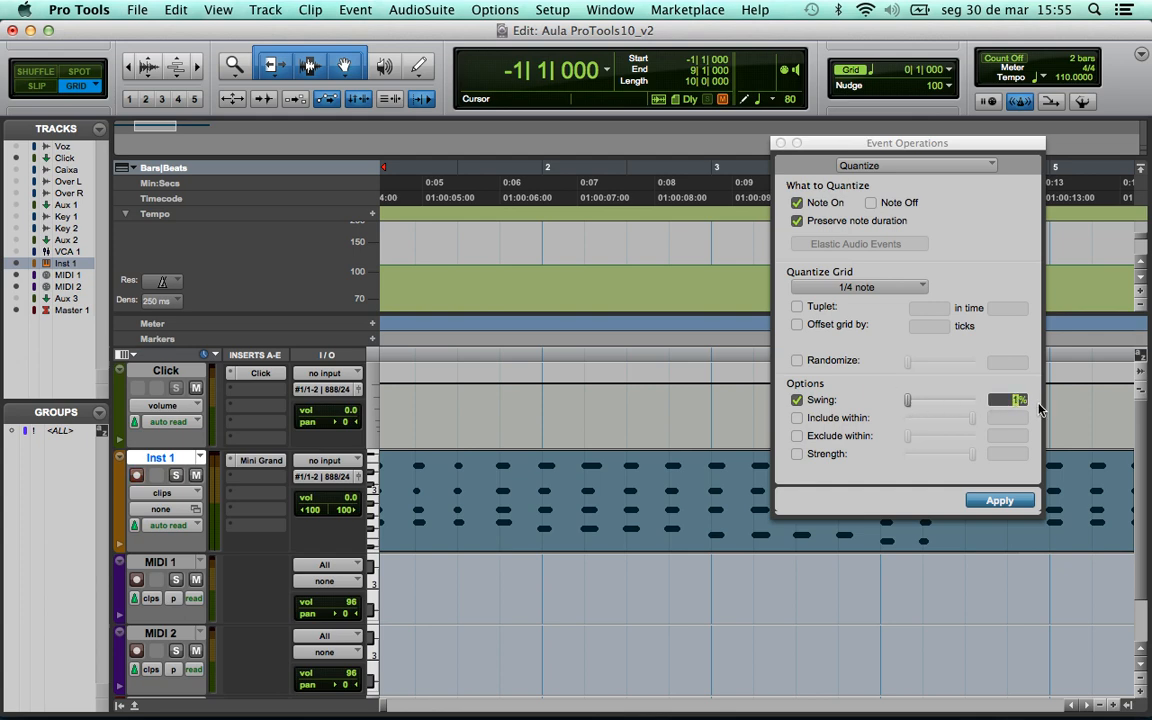
click(1000, 501)
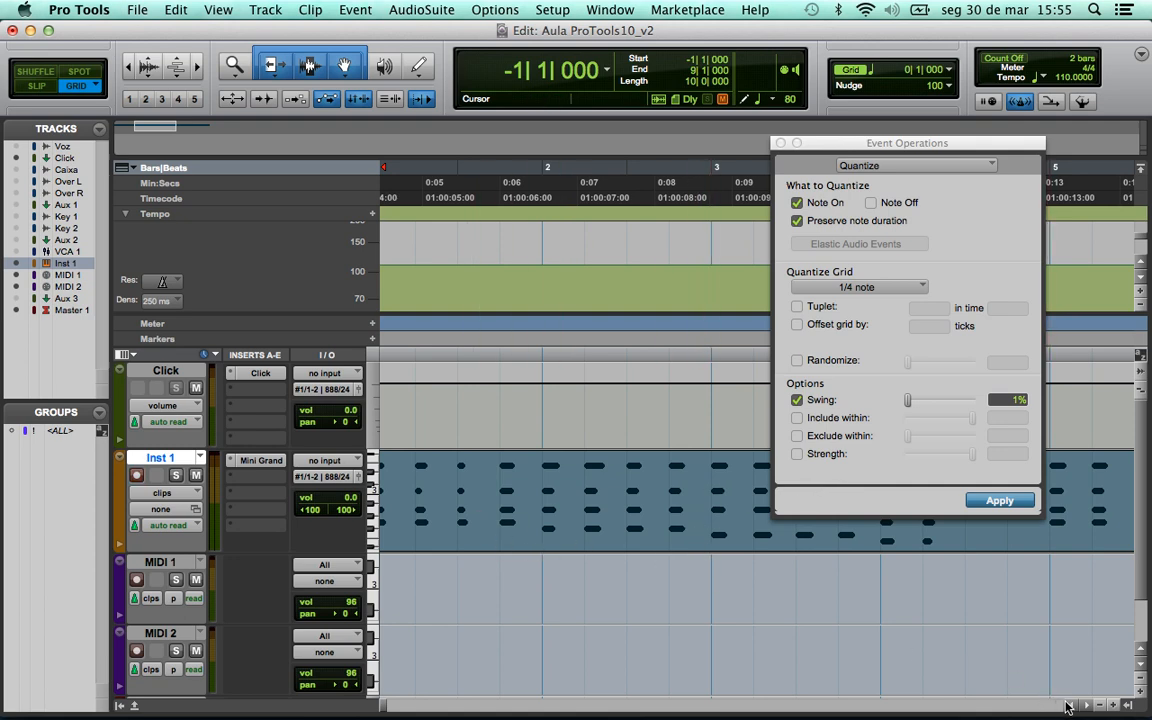
- Set Swing to 5%, re-apply the quantize, and close the Quantize window
scroll(1068, 707, left, 3)
scroll(1090, 710, right, 5)
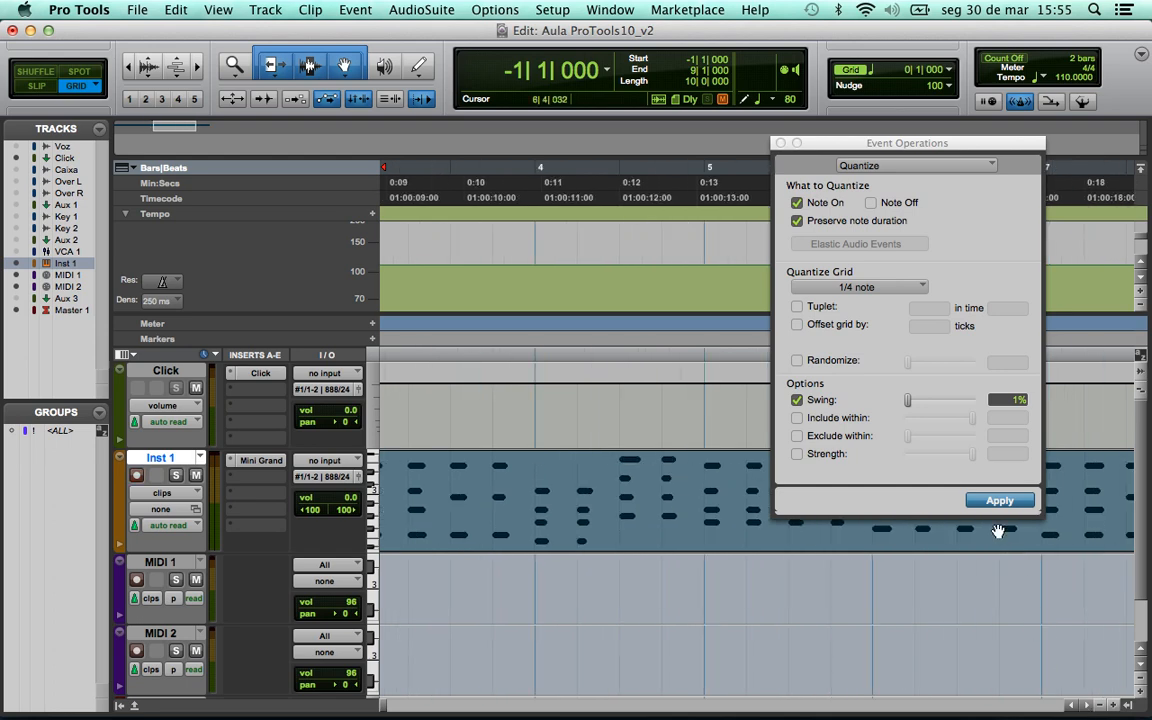
click(1012, 399)
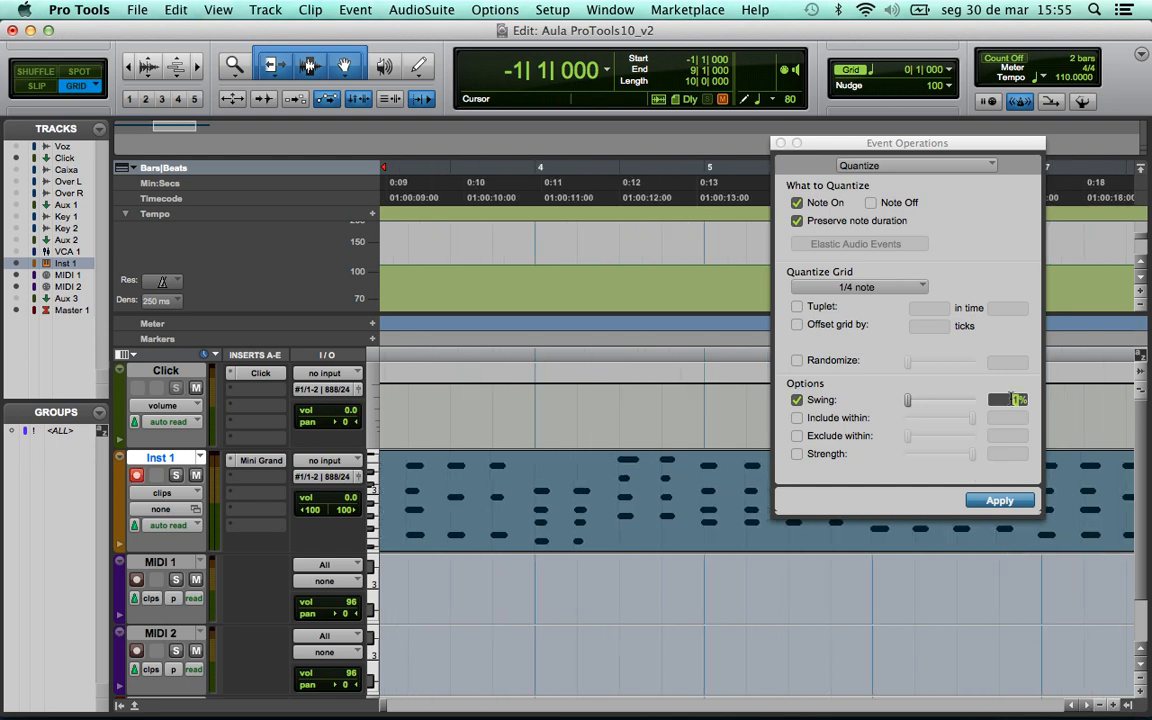
click(999, 502)
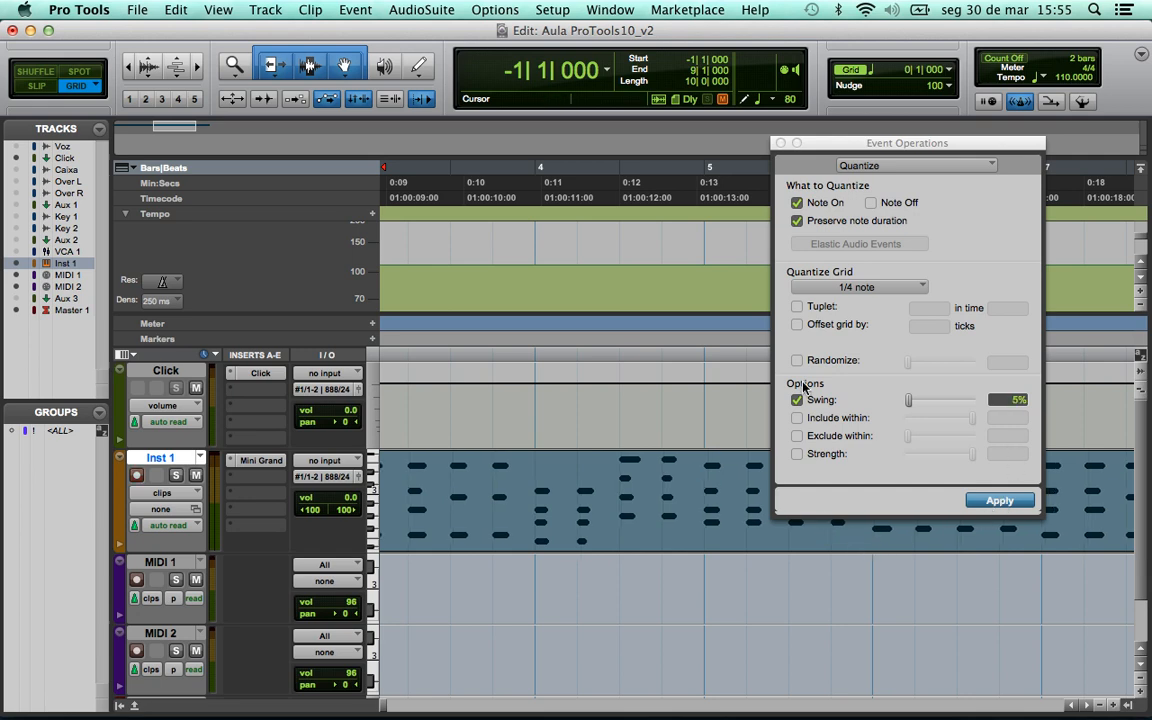
click(781, 144)
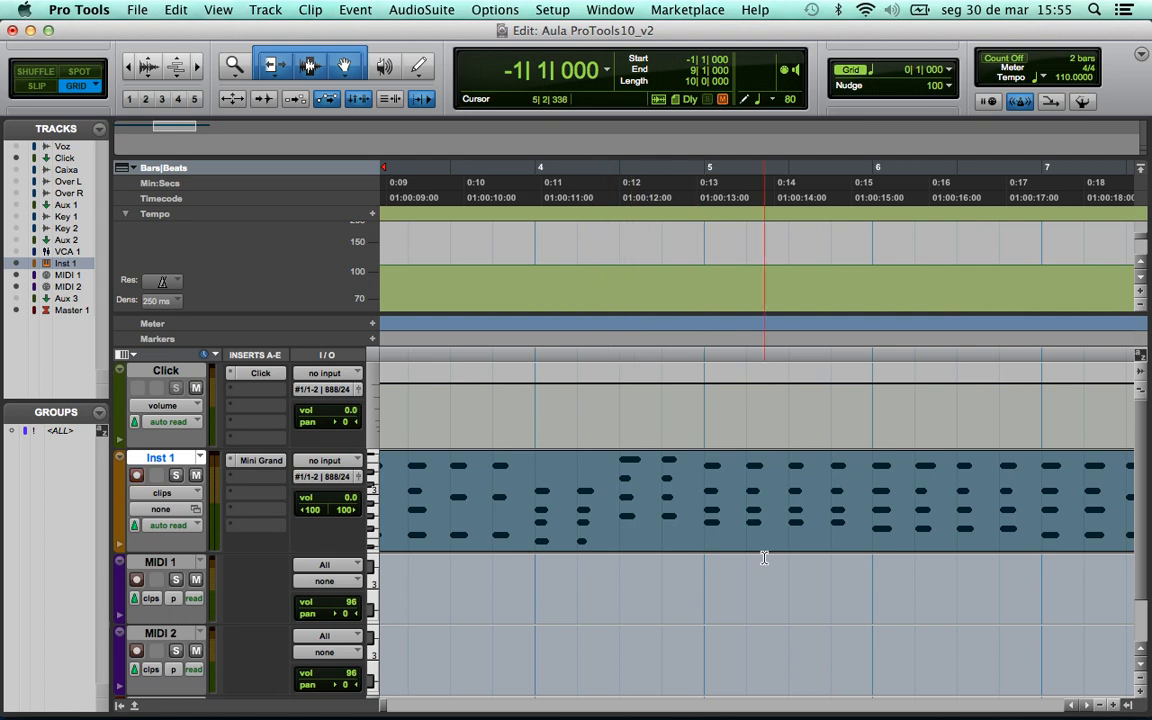
- Zoom out and play back the lightly swung Inst 1 clip
key(super+bracketleft)
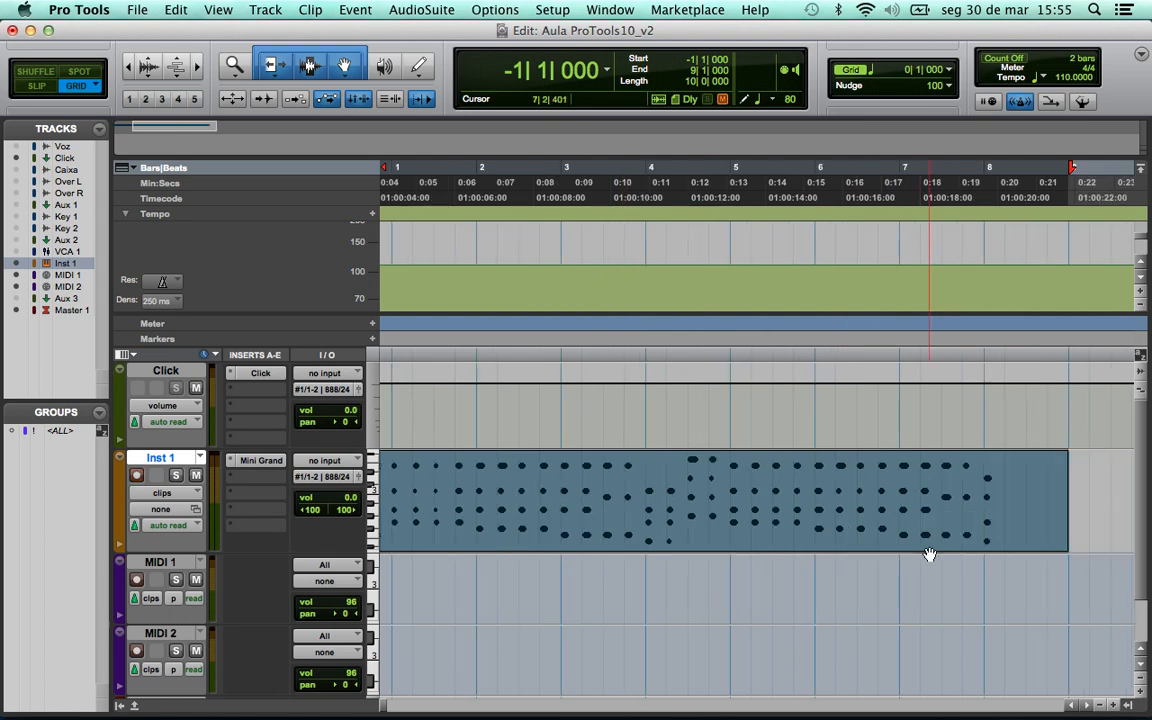
key(super+bracketleft)
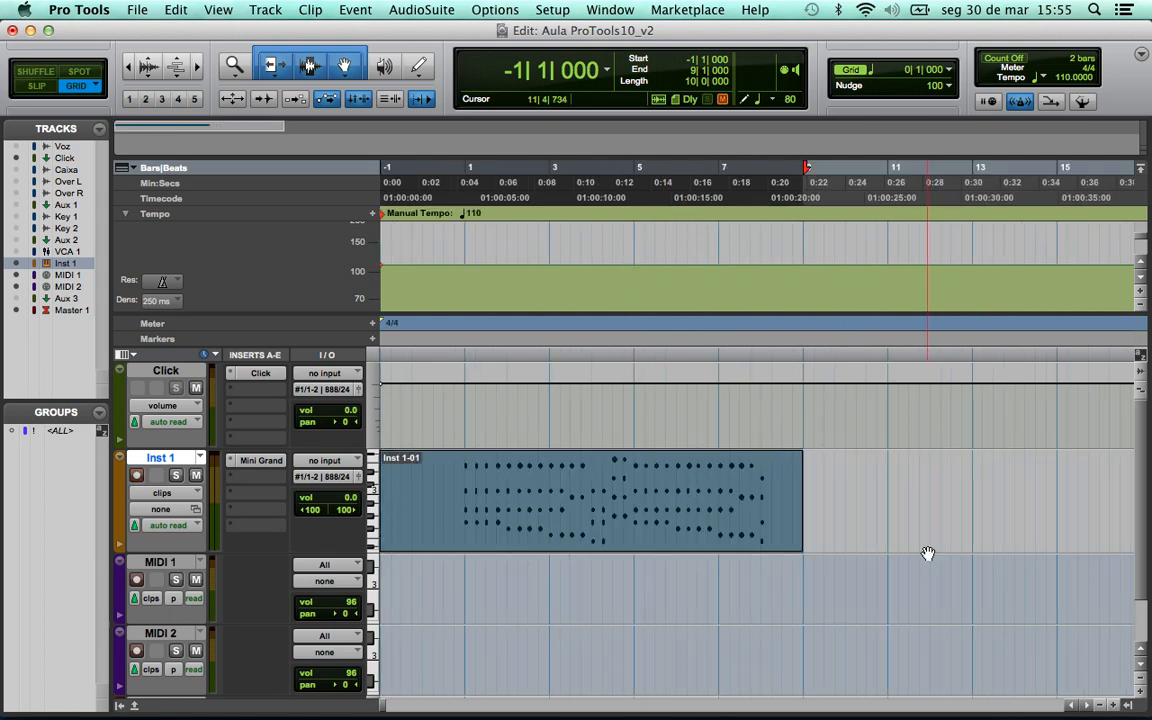
click(450, 457)
key(space)
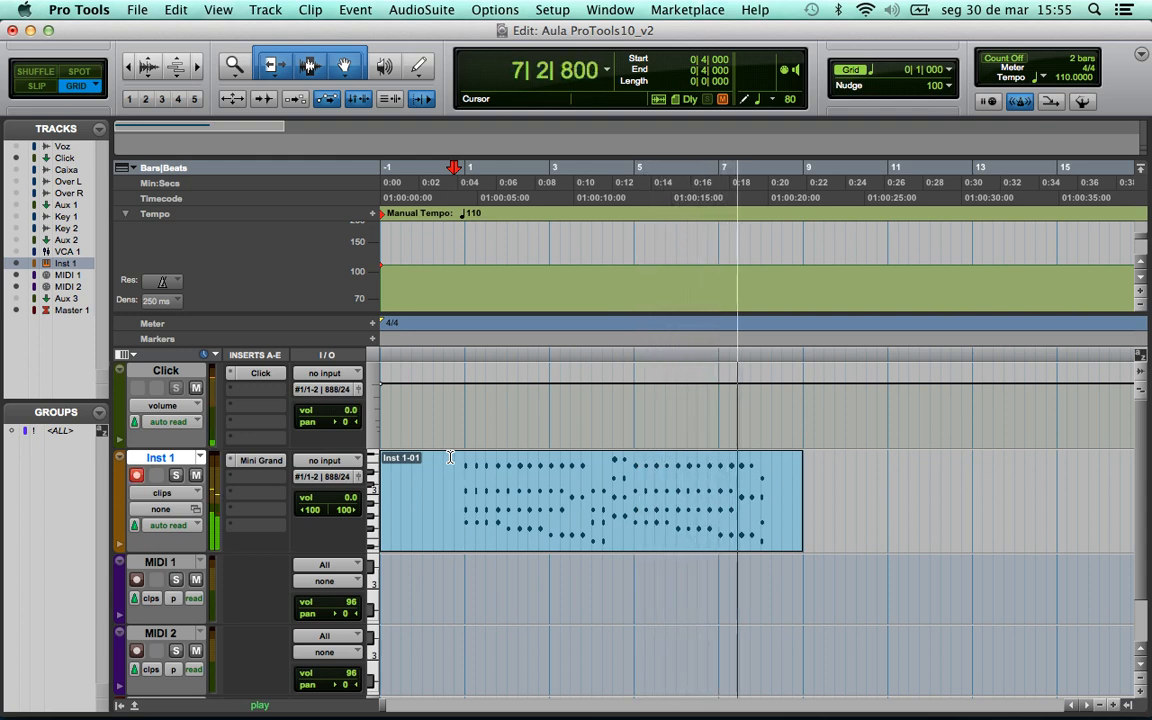
key(space)
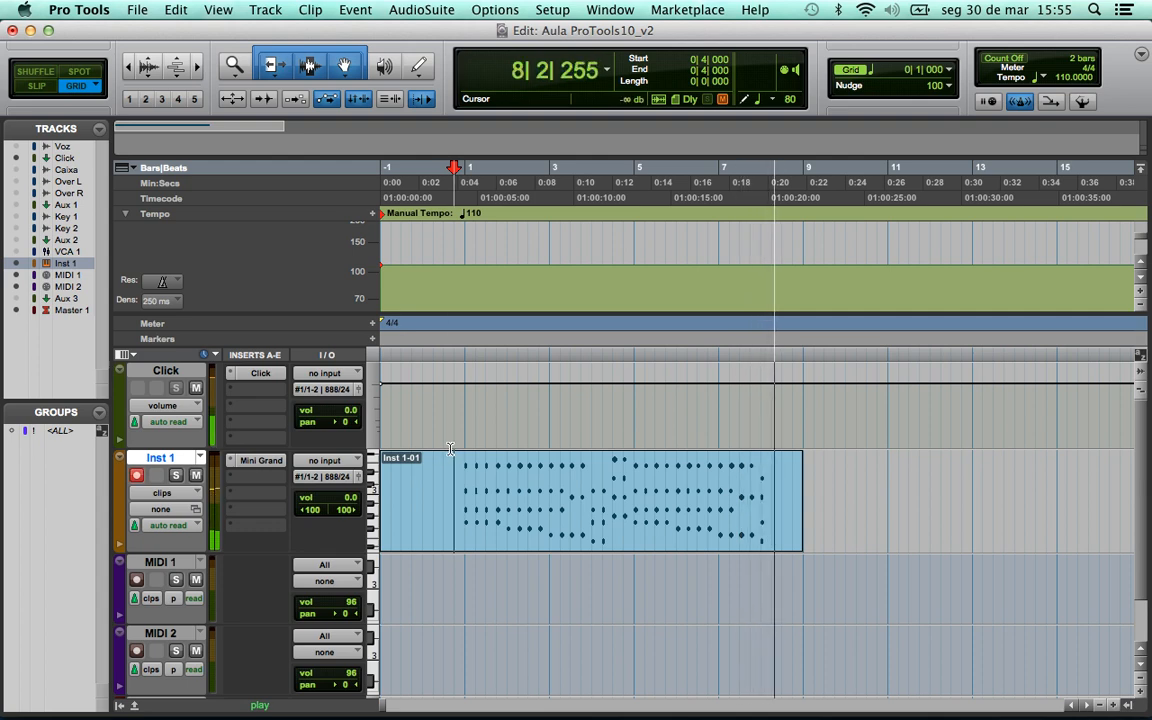
- Zoom in and select the whole Inst 1 clip
key(super+bracketright)
key(super+bracketright)
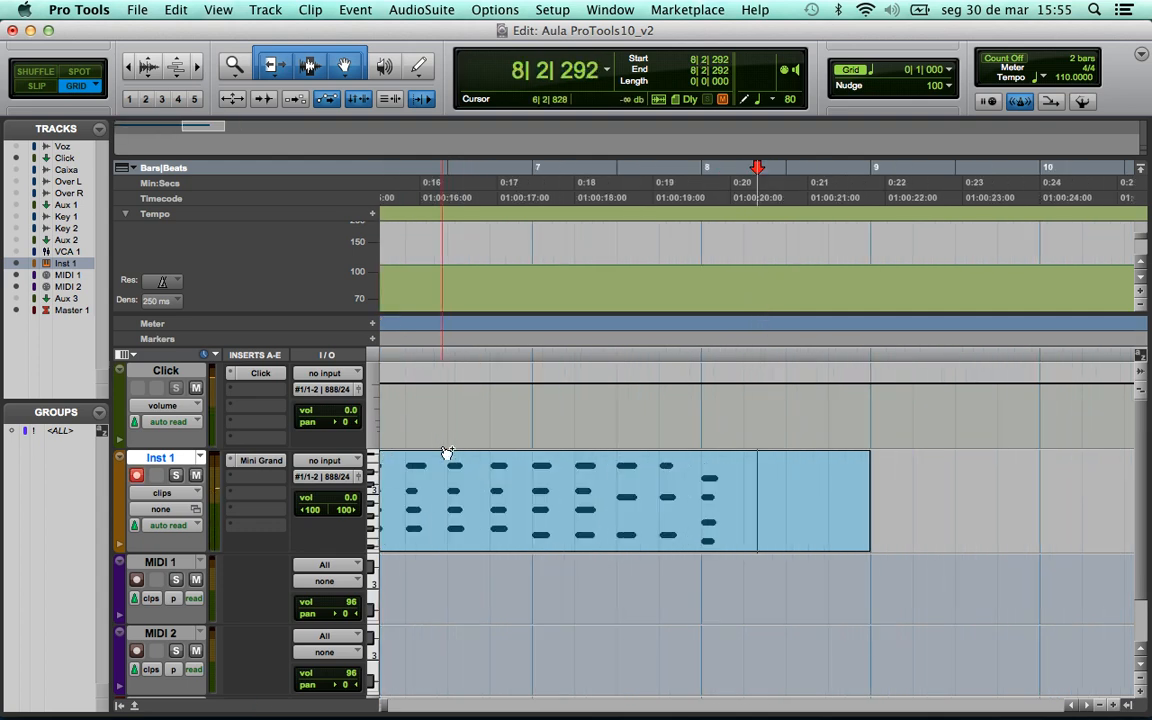
click(447, 453)
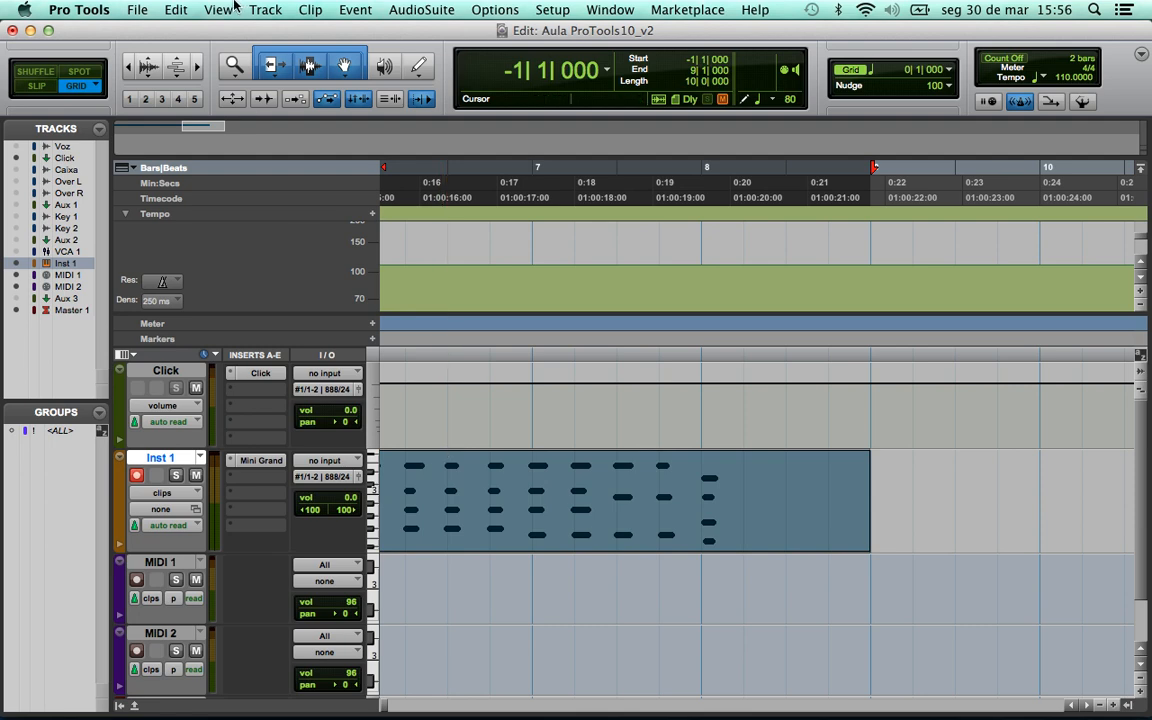
click(312, 9)
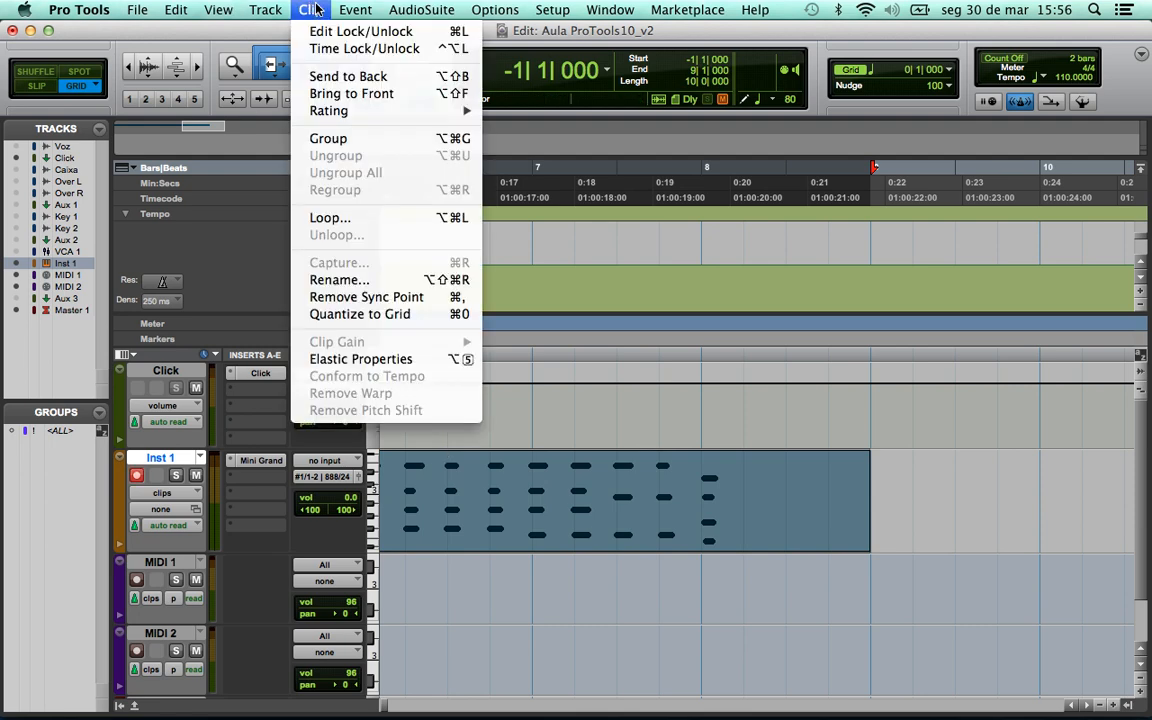
- Re-quantize the Inst 1 clip's notes to 1/4 note with Swing at 100%
mouse_move(354, 10)
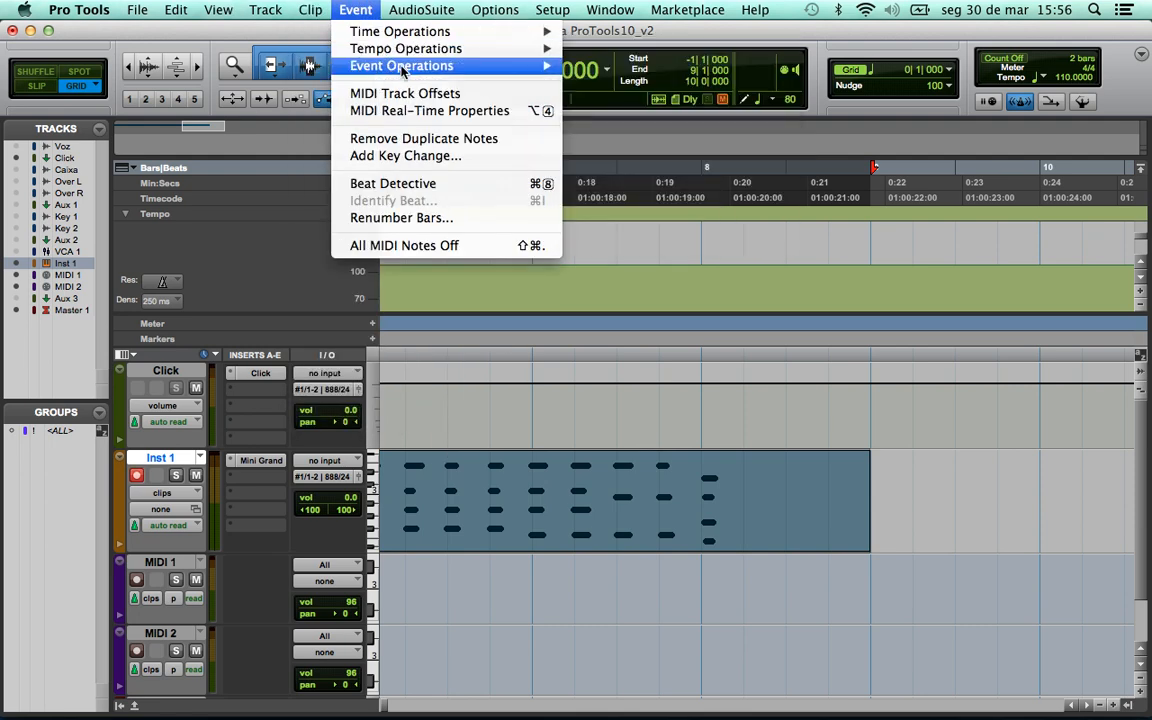
mouse_move(402, 66)
click(615, 87)
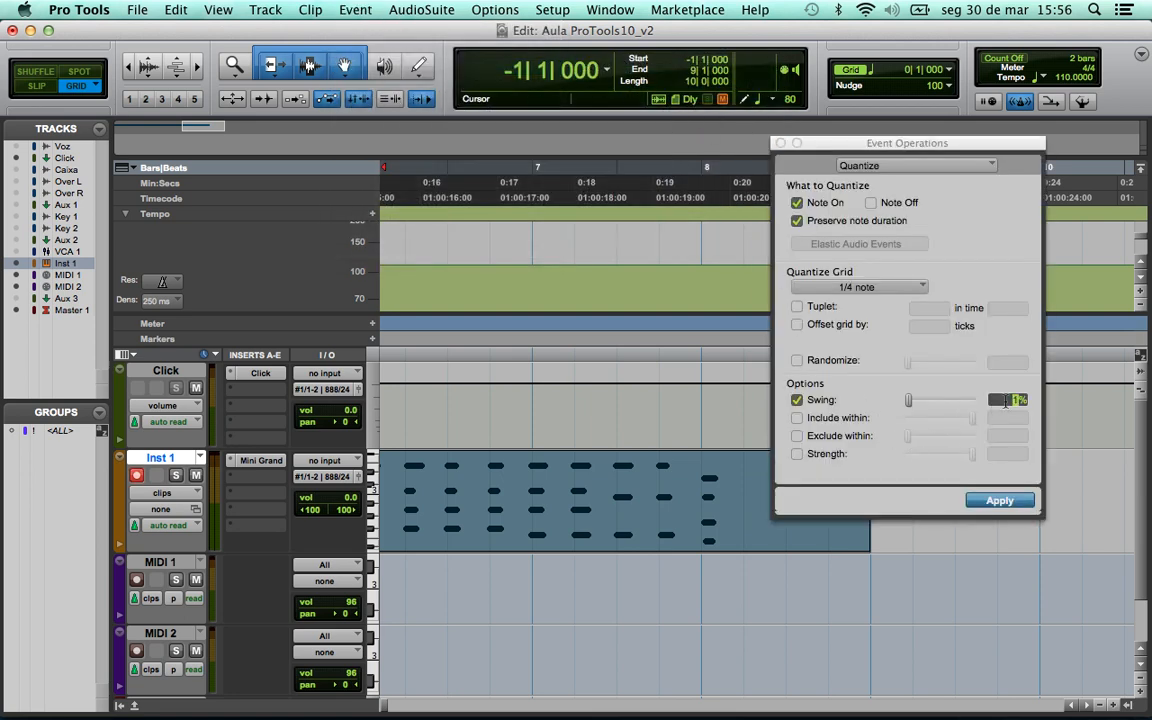
click(1001, 501)
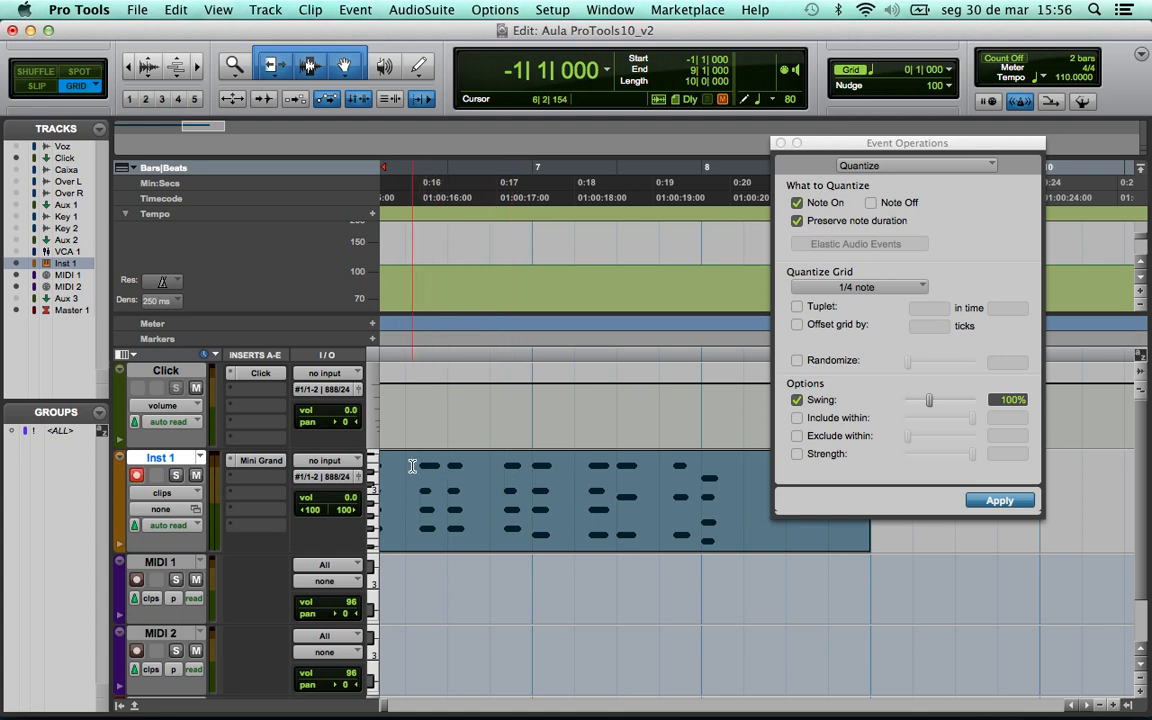
- Play back the 100%-swung clip from the session start, then undo that quantize
key(Return)
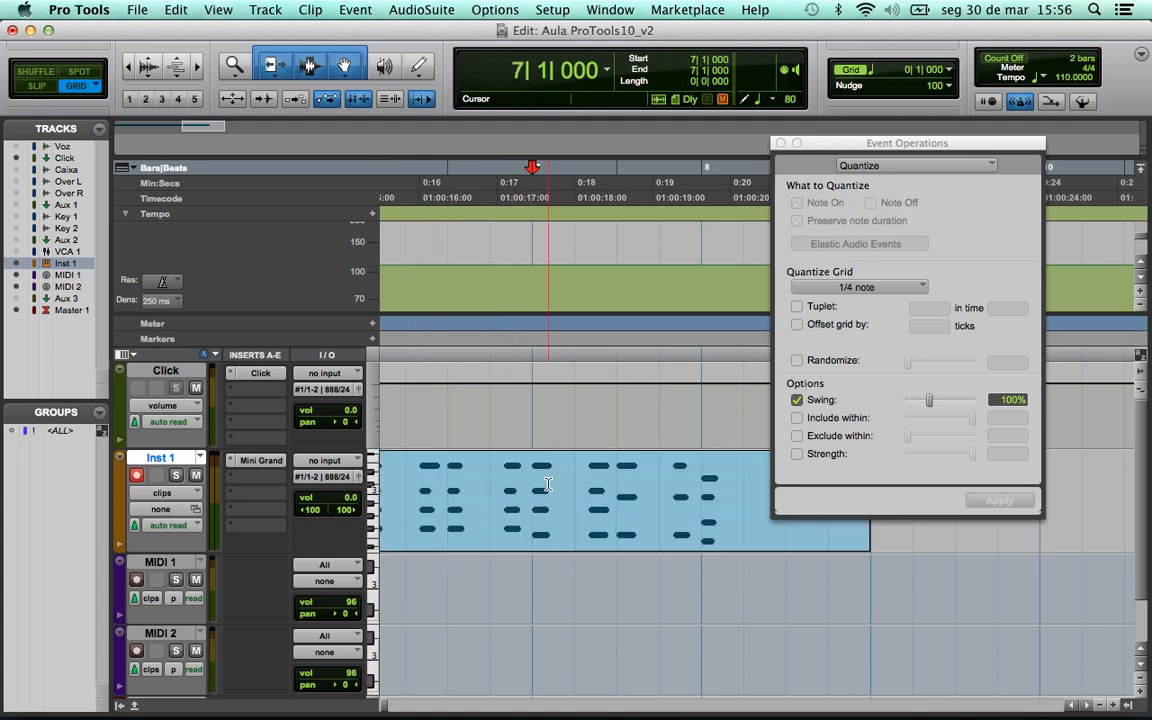
key(space)
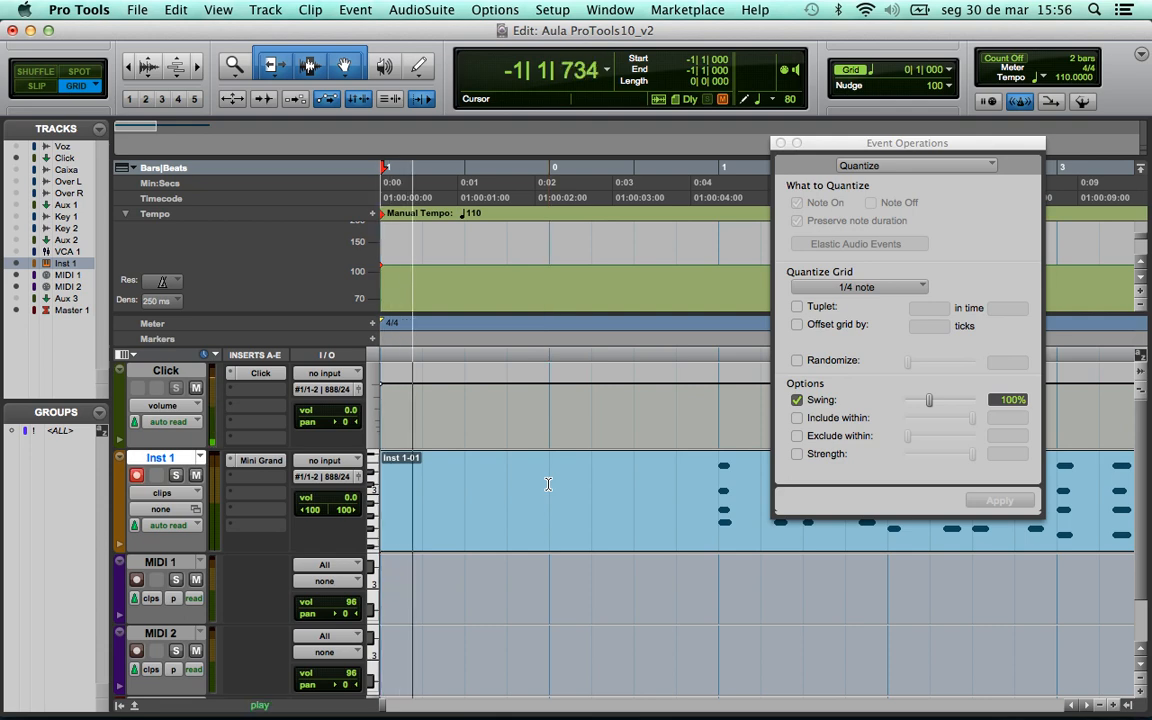
drag(880, 143, 866, 37)
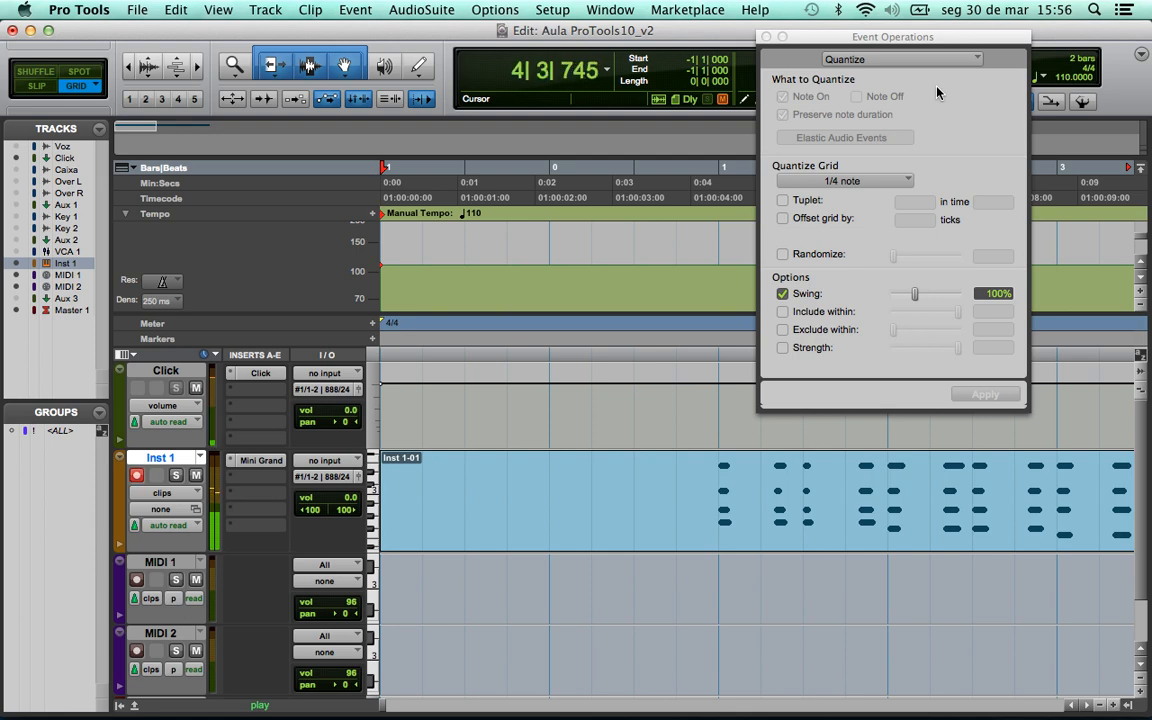
key(space)
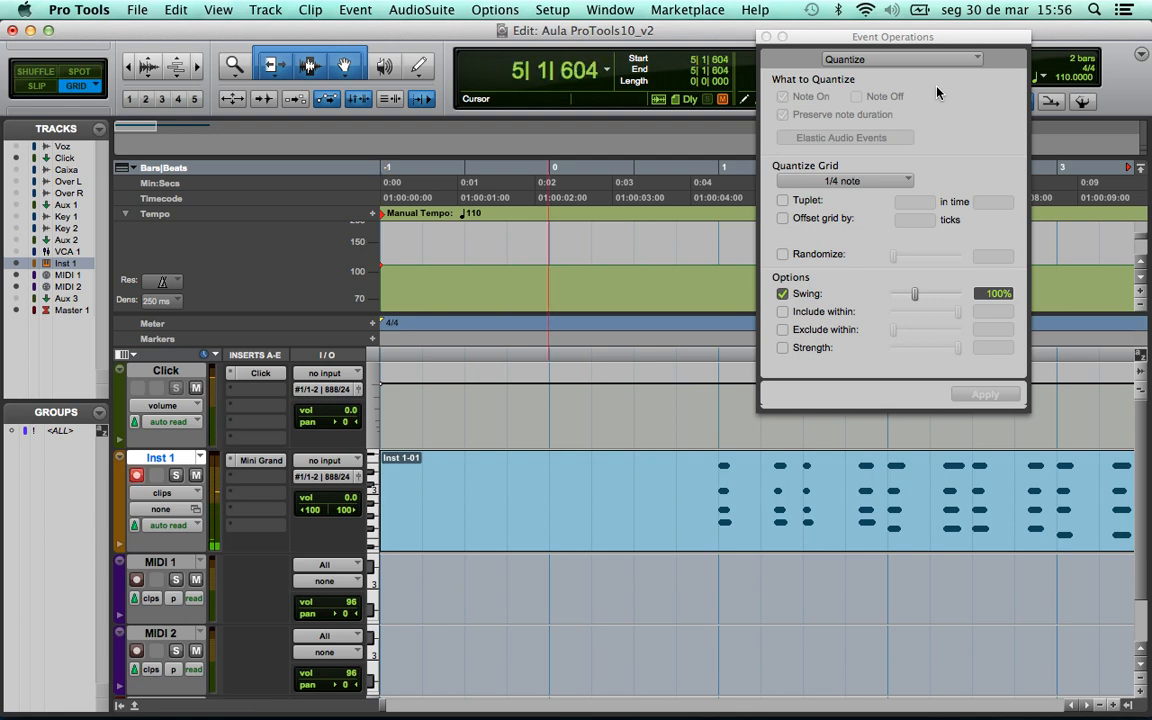
key(super+z)
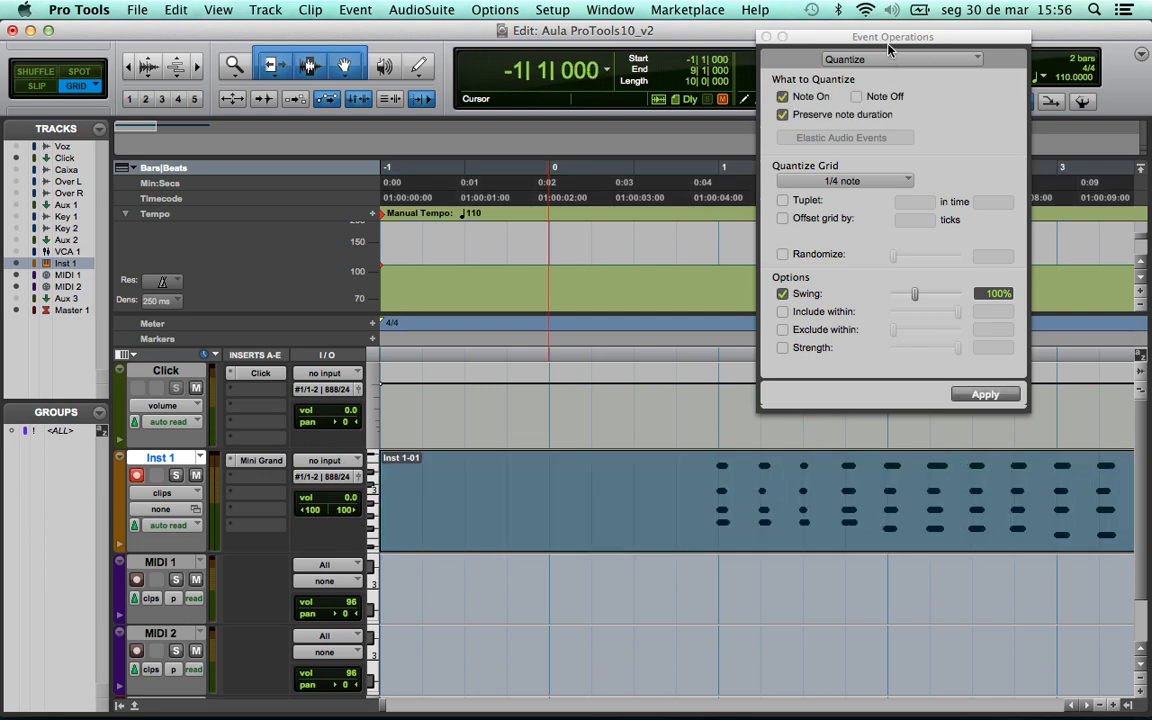
- Quantize the clip to a 1/16-note grid with swing 5, then delete Inst 1-01
drag(880, 40, 877, 53)
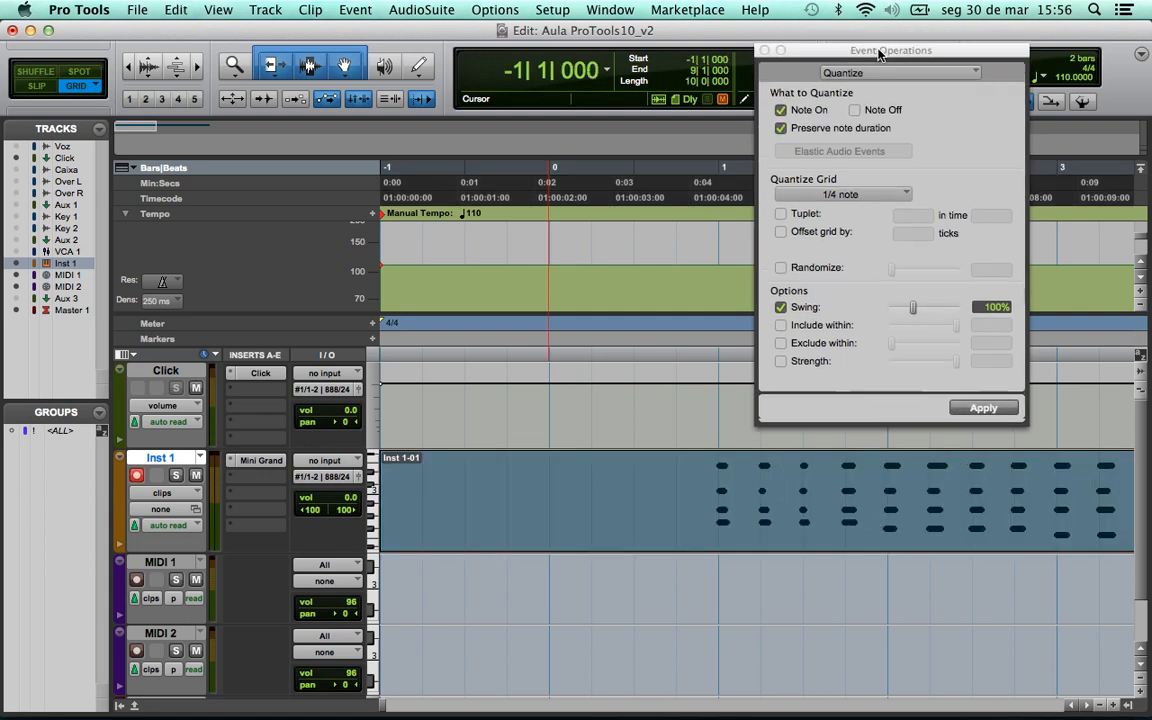
click(840, 194)
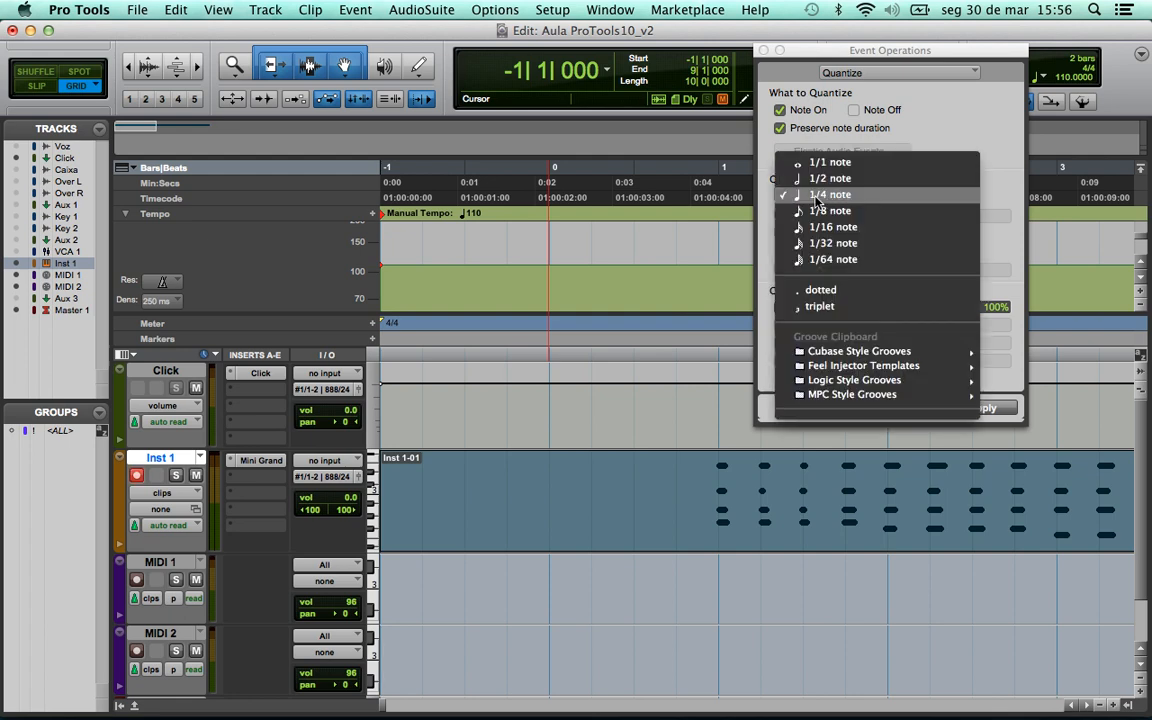
click(830, 227)
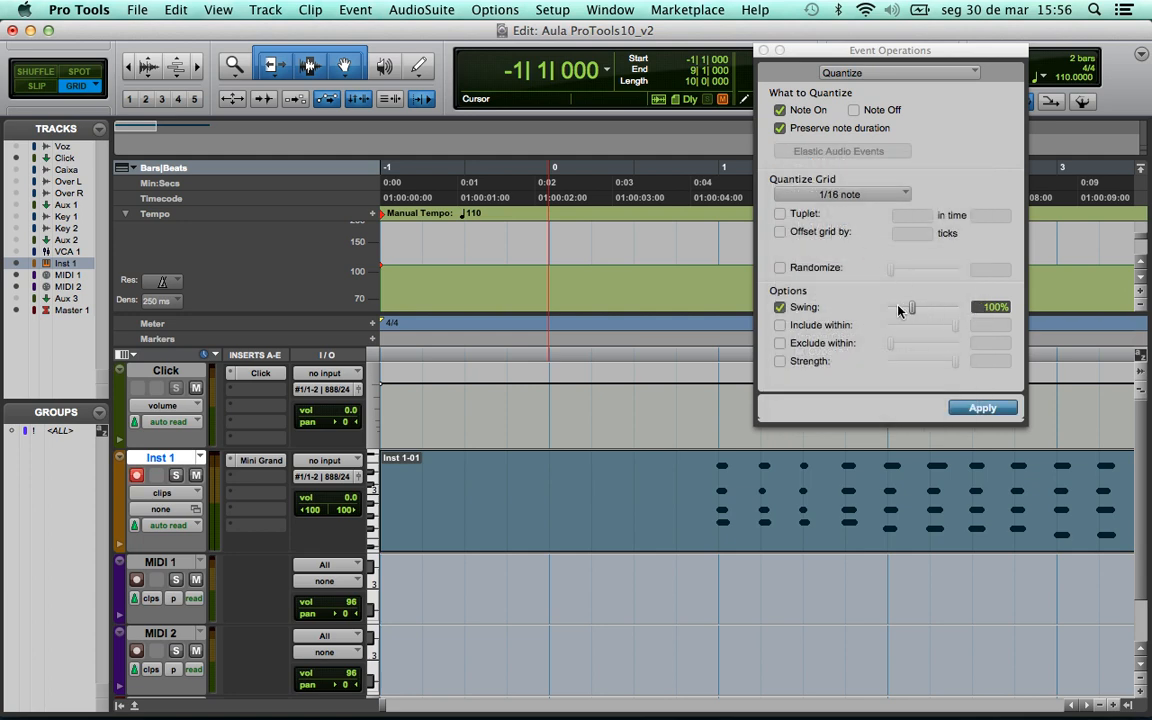
click(990, 307)
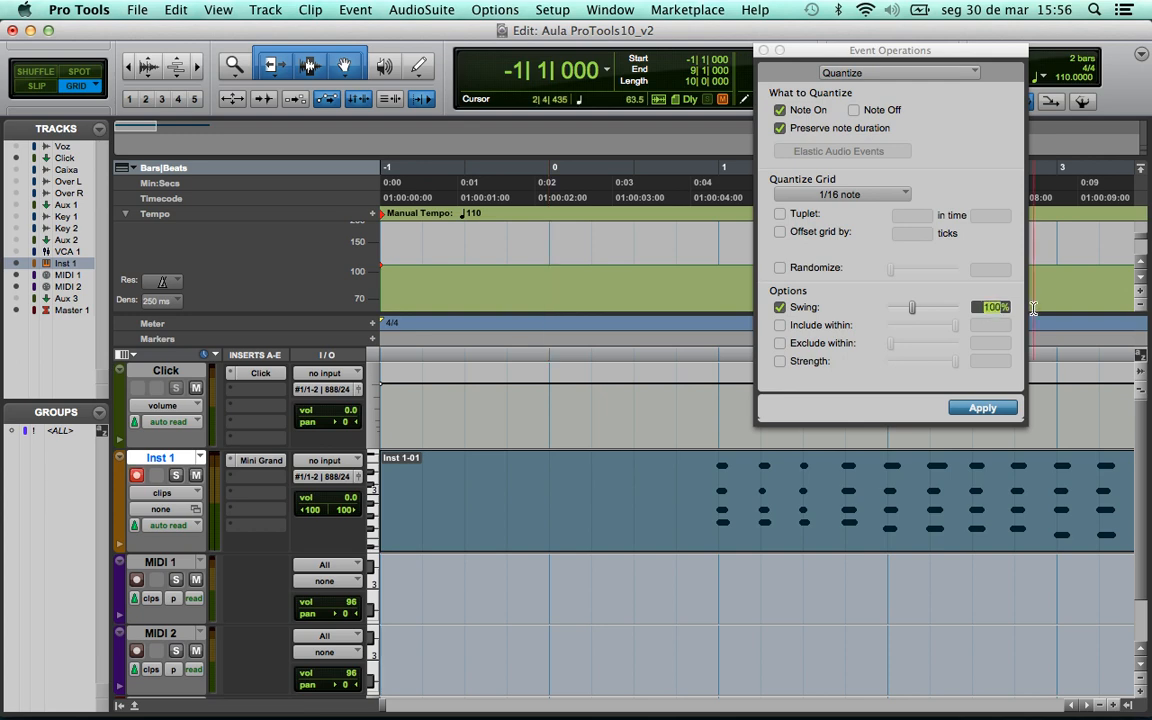
text(5)
key(Return)
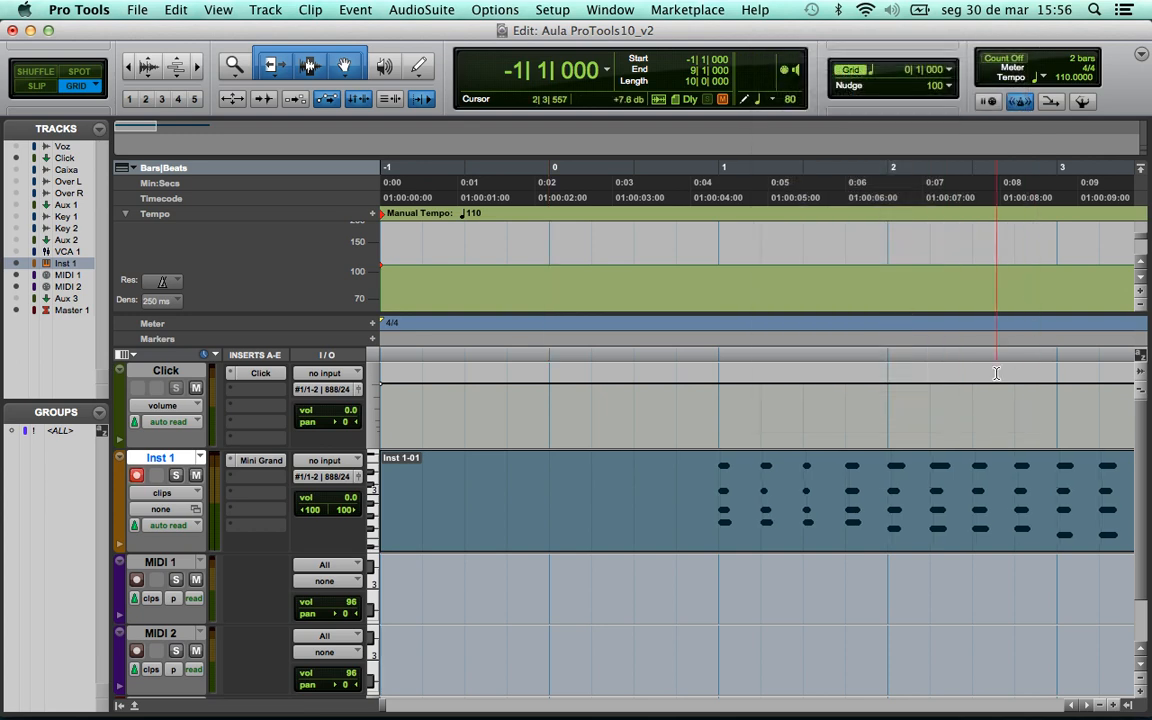
key(super+bracketleft)
key(super+bracketleft)
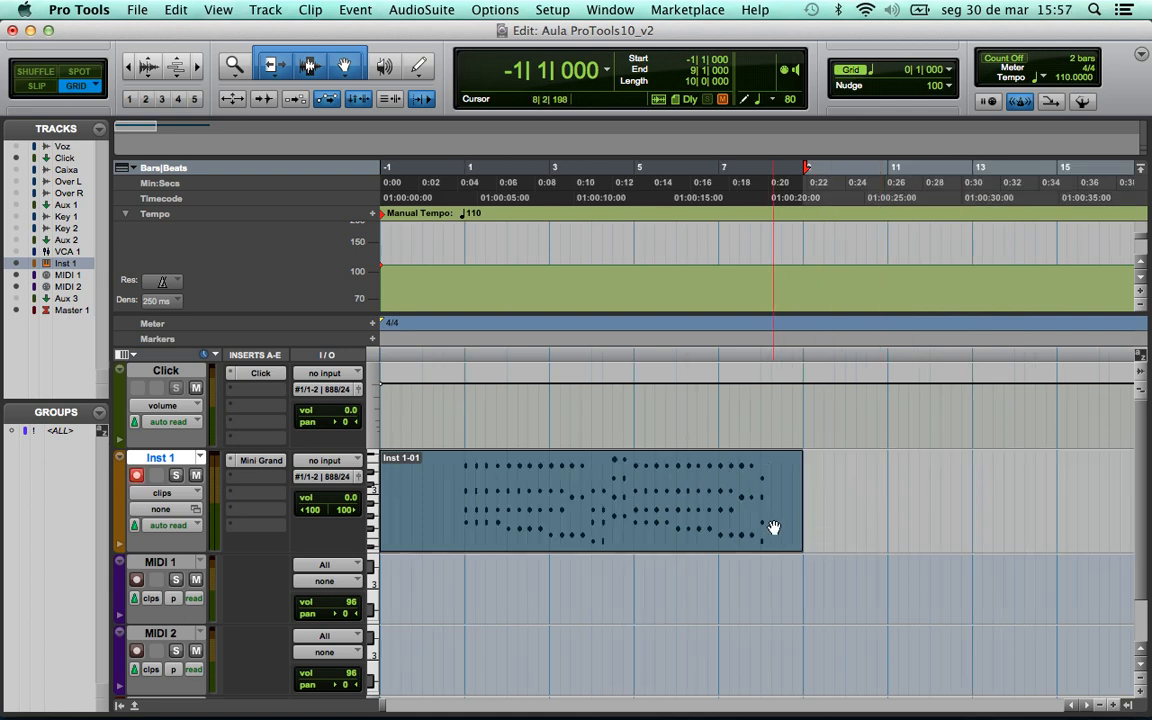
key(Delete)
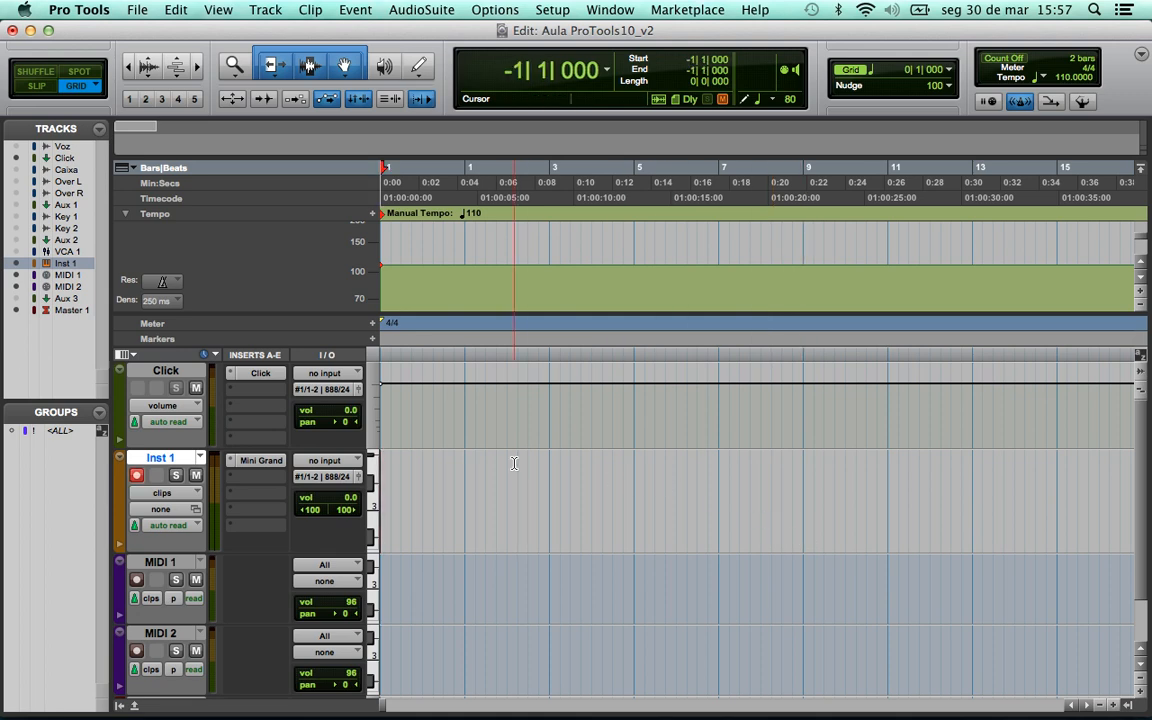
- Turn on Input Quantize with a 1/4-note grid and close its settings window
click(352, 9)
mouse_move(360, 63)
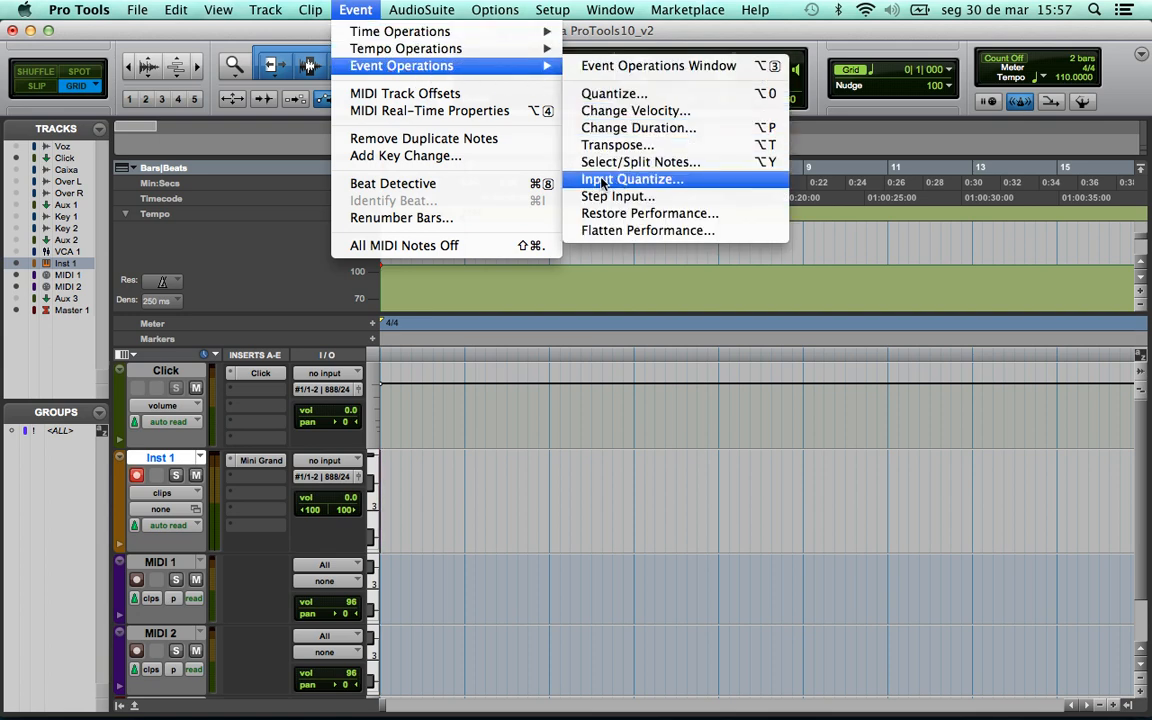
click(655, 184)
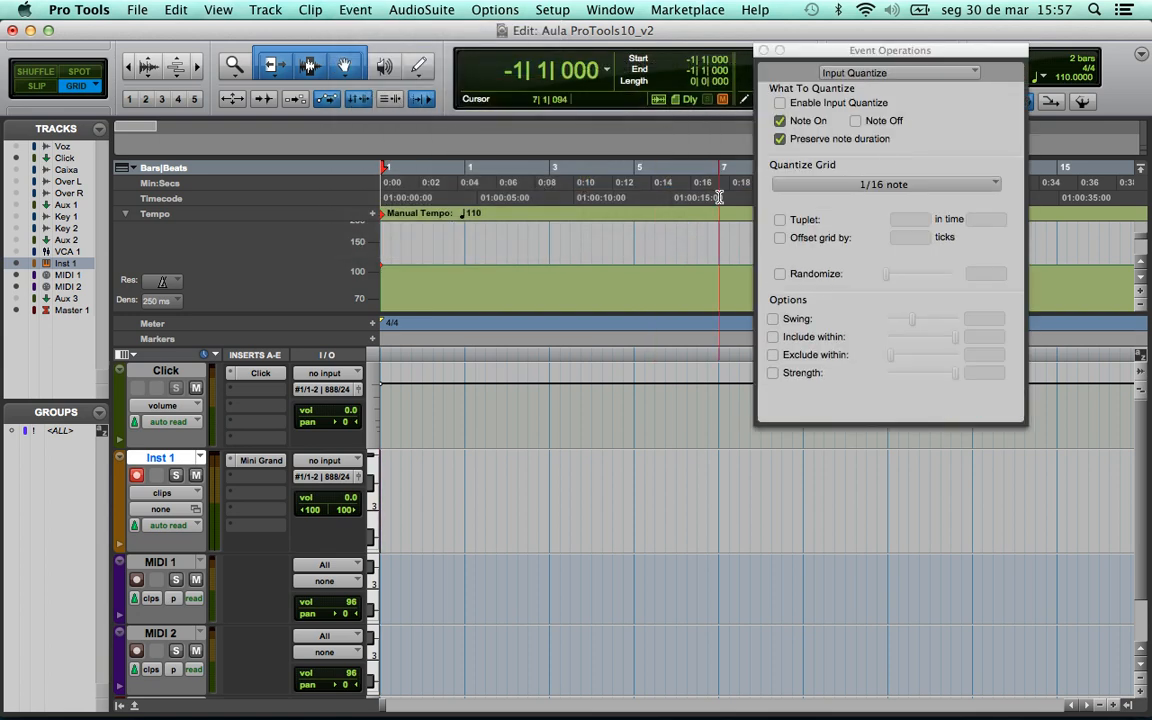
drag(892, 53, 872, 145)
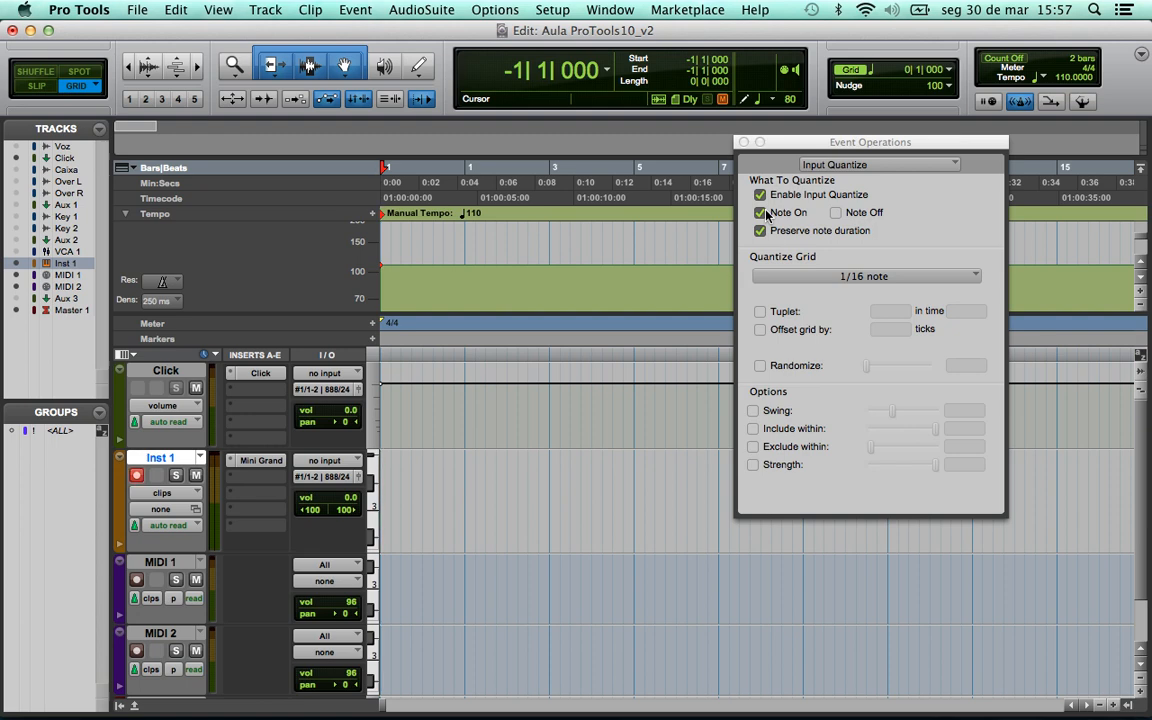
click(807, 278)
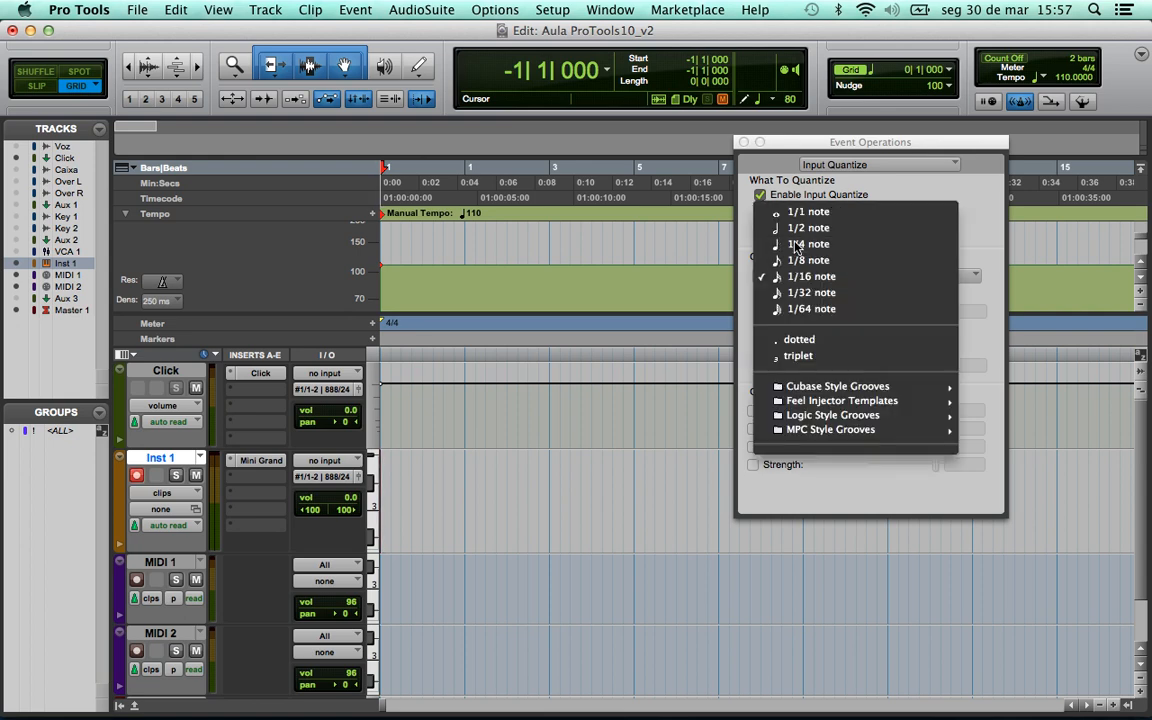
click(809, 244)
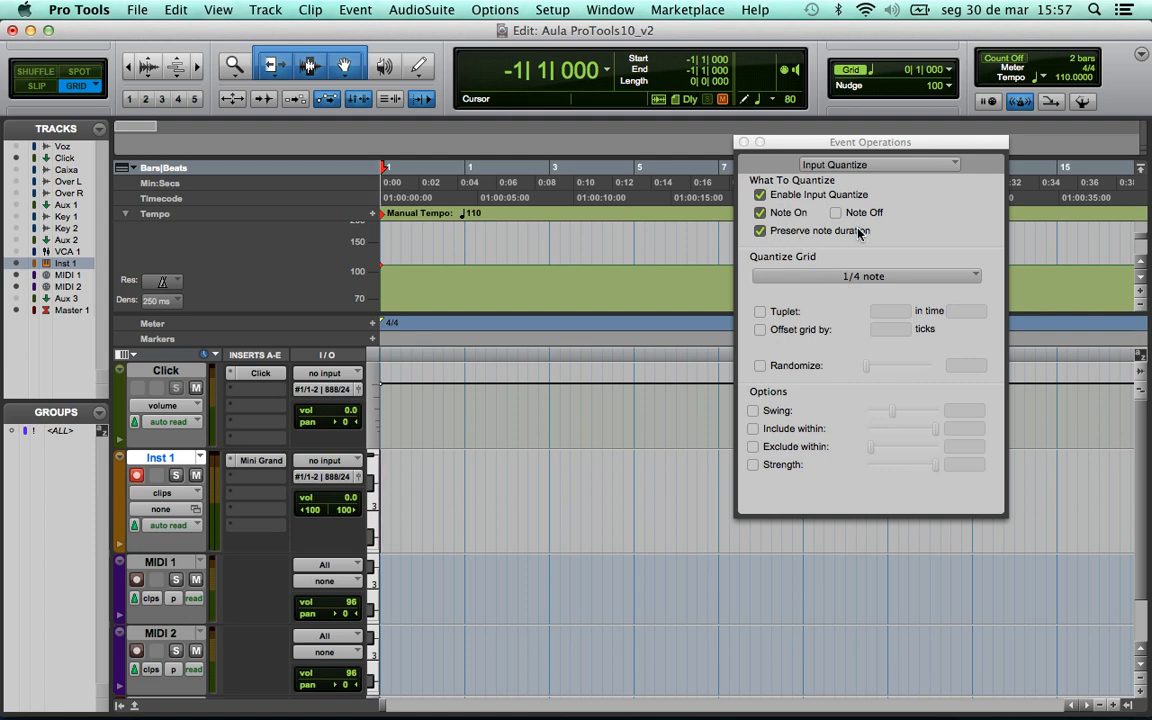
click(743, 143)
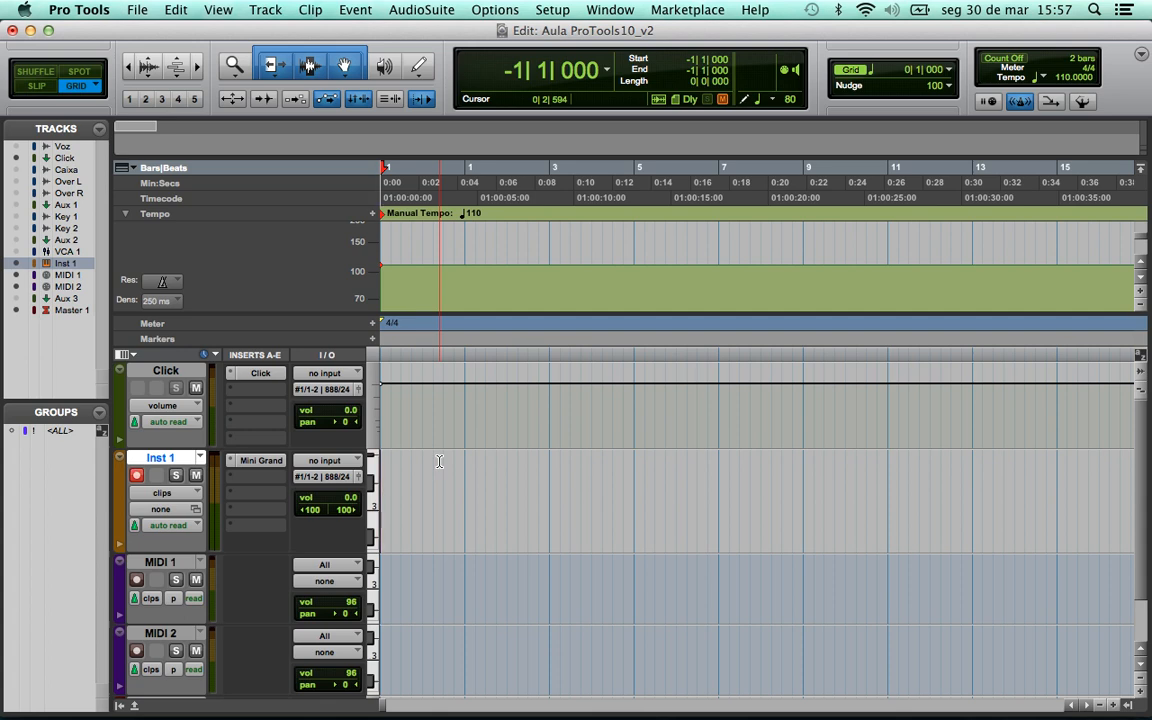
- Record a new take, Inst 1-02, on Inst 1 and zoom in on its notes
key(super+space)
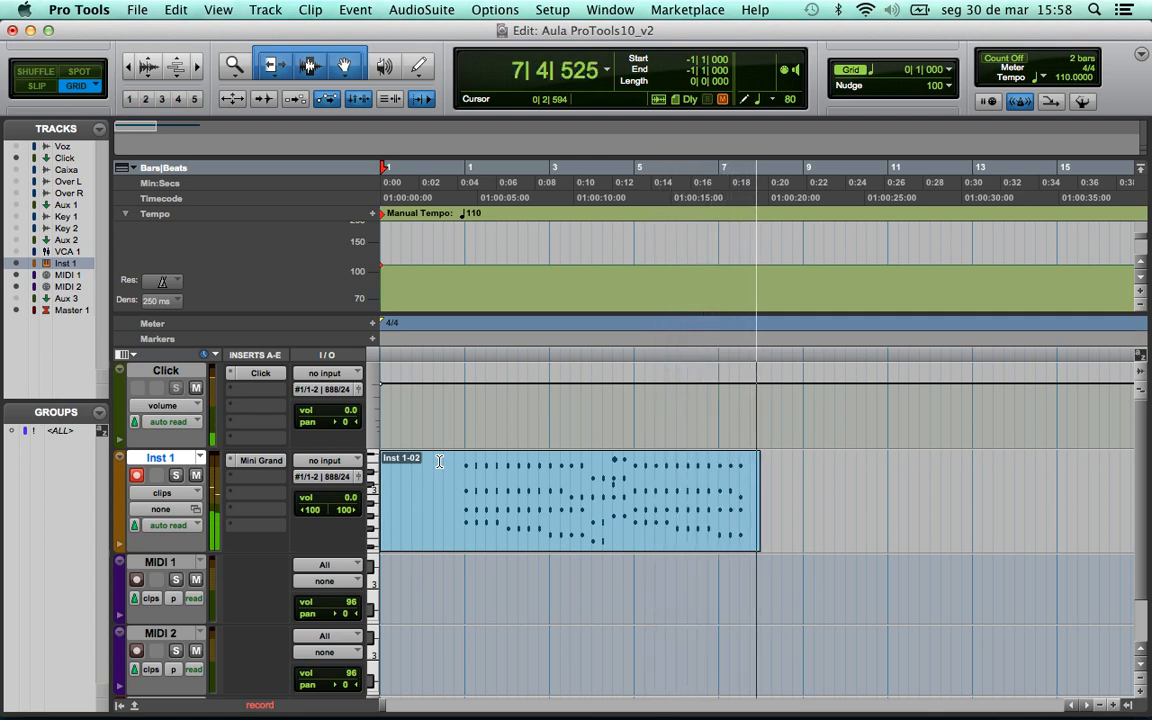
key(space)
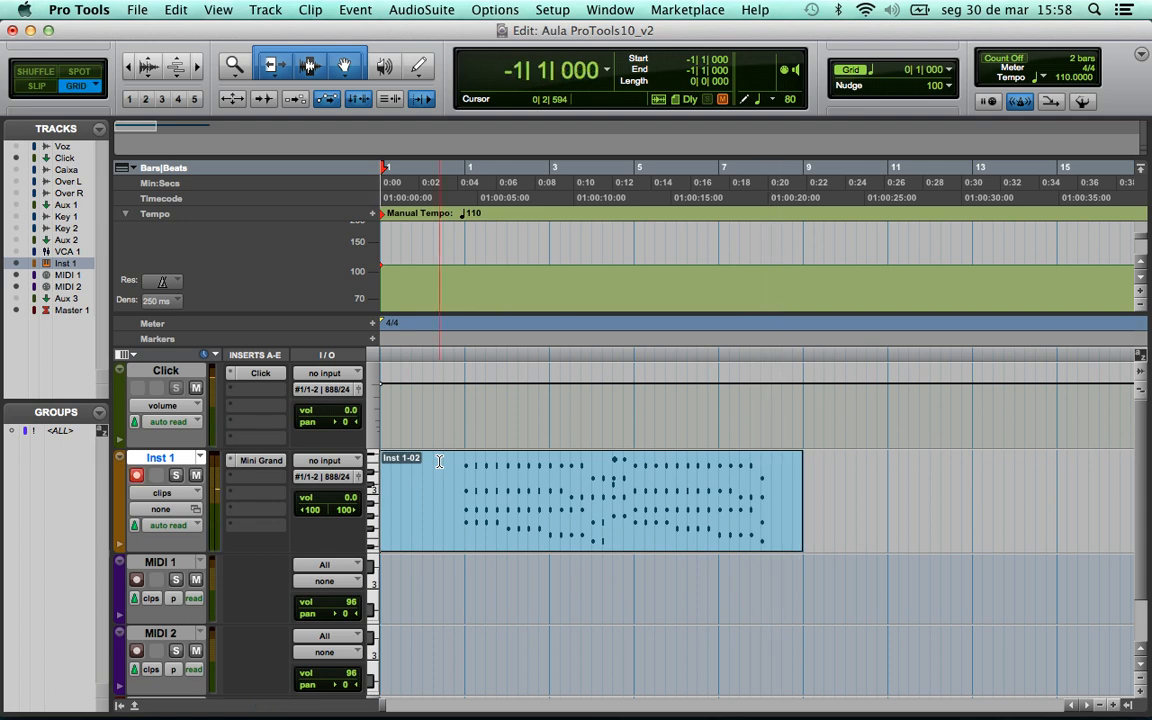
key(t)
key(t)
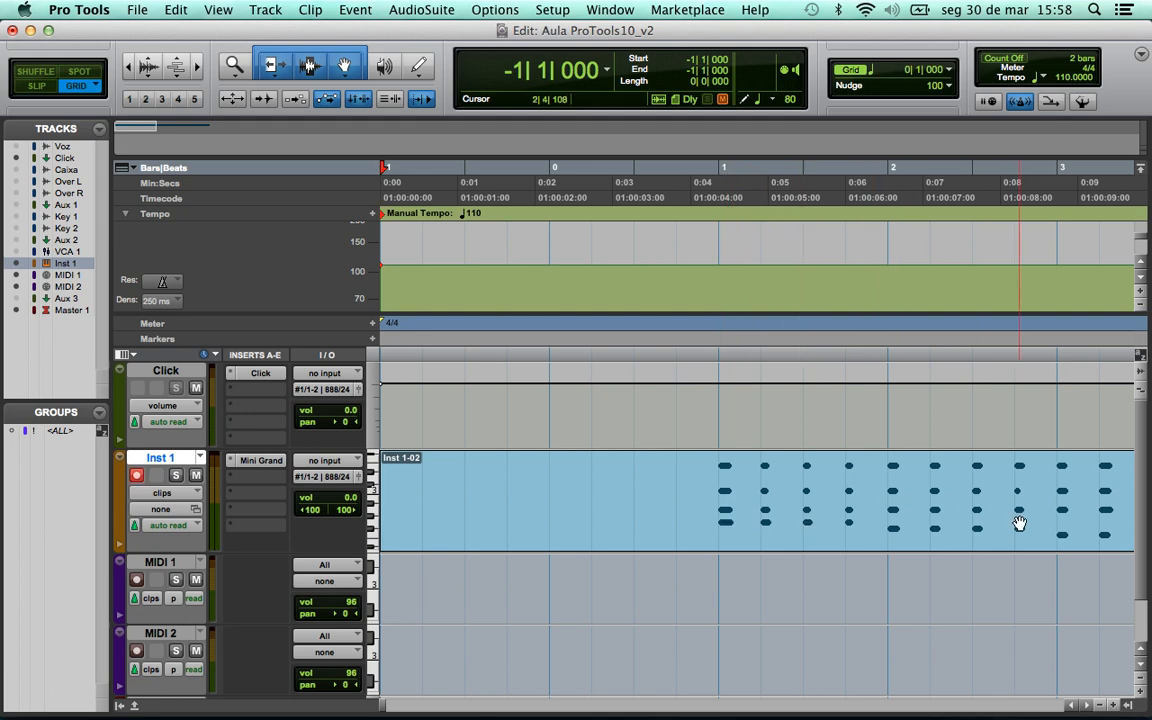
scroll(980, 636, right, 5)
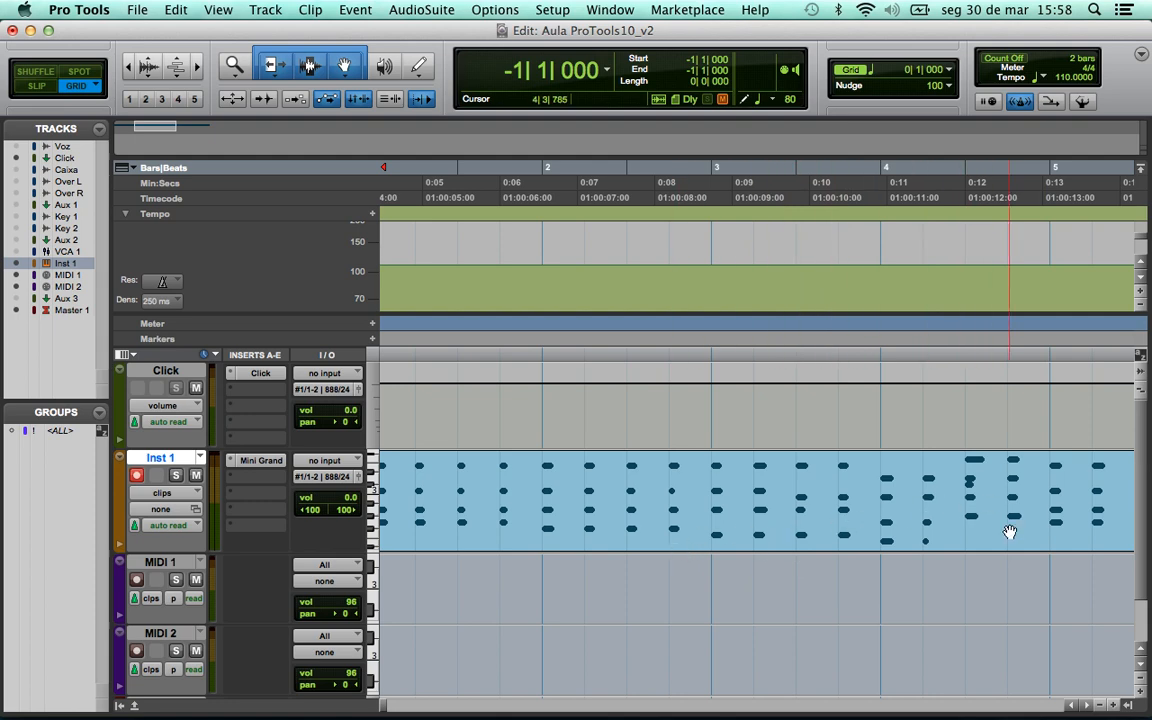
scroll(980, 560, right, 8)
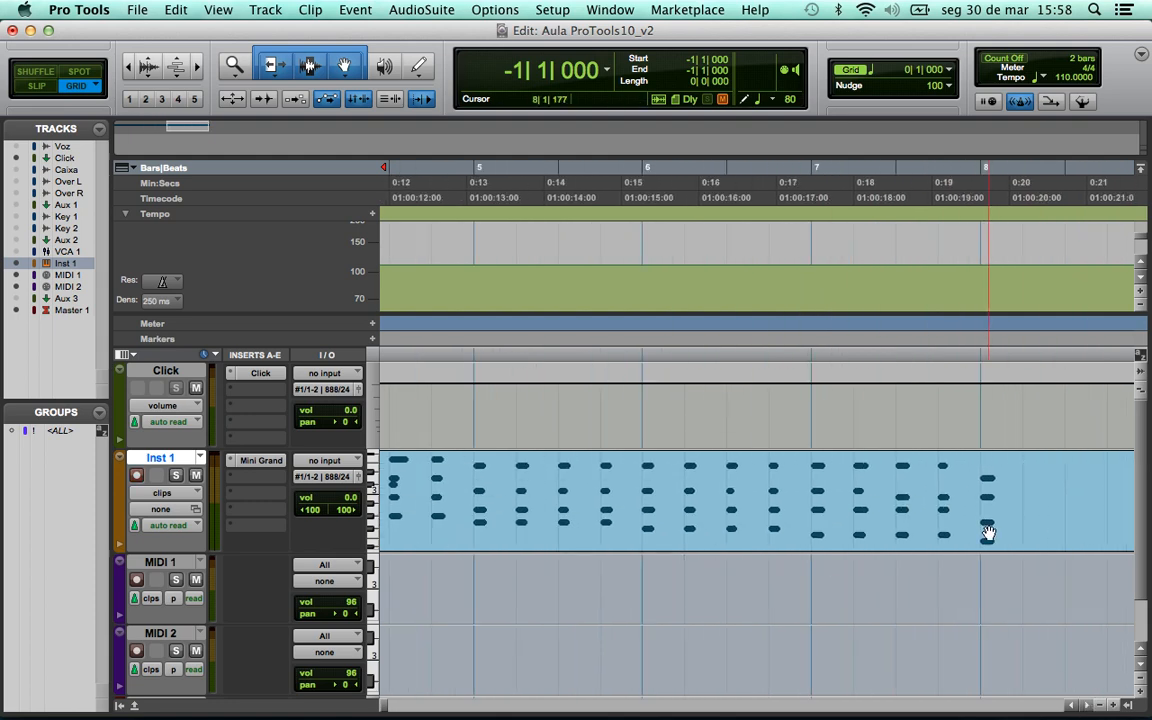
click(1075, 707)
click(1074, 706)
click(1074, 706)
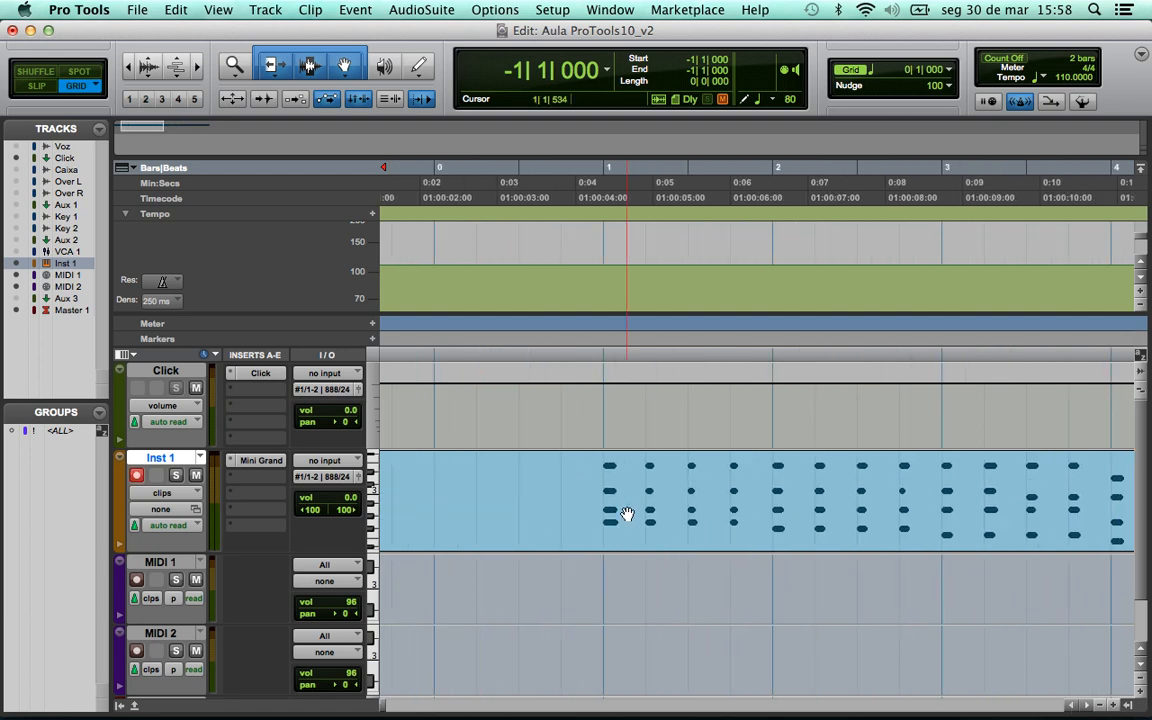
click(436, 467)
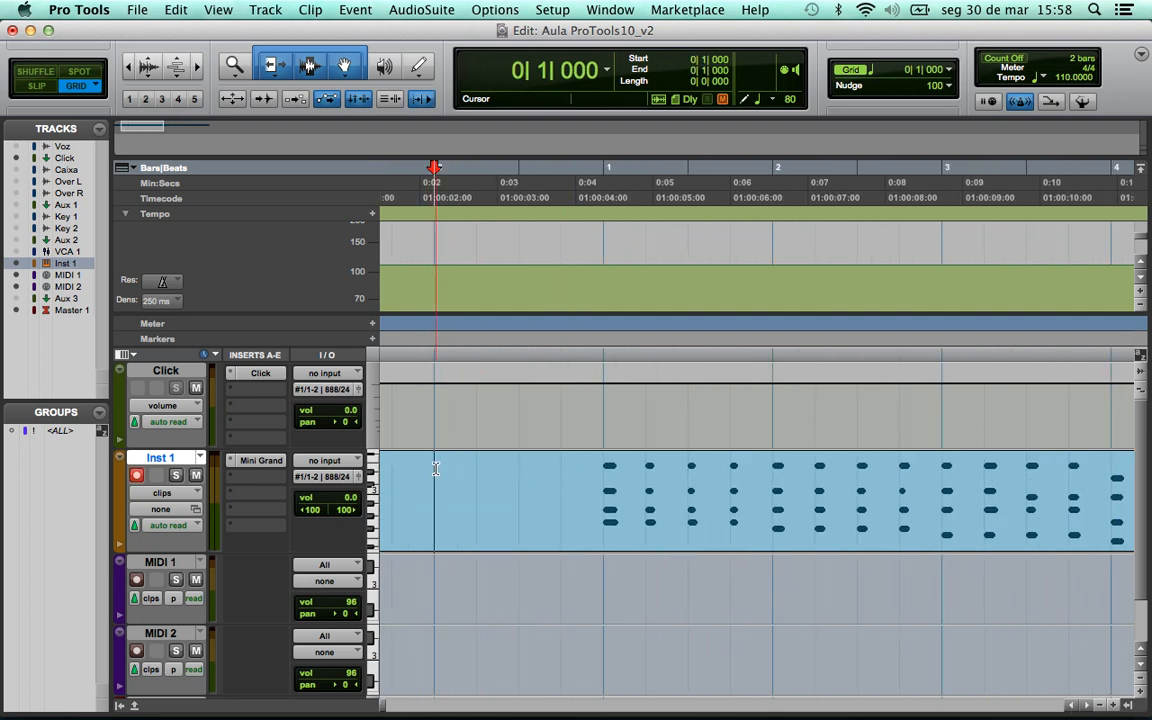
key(space)
key(r)
key(r)
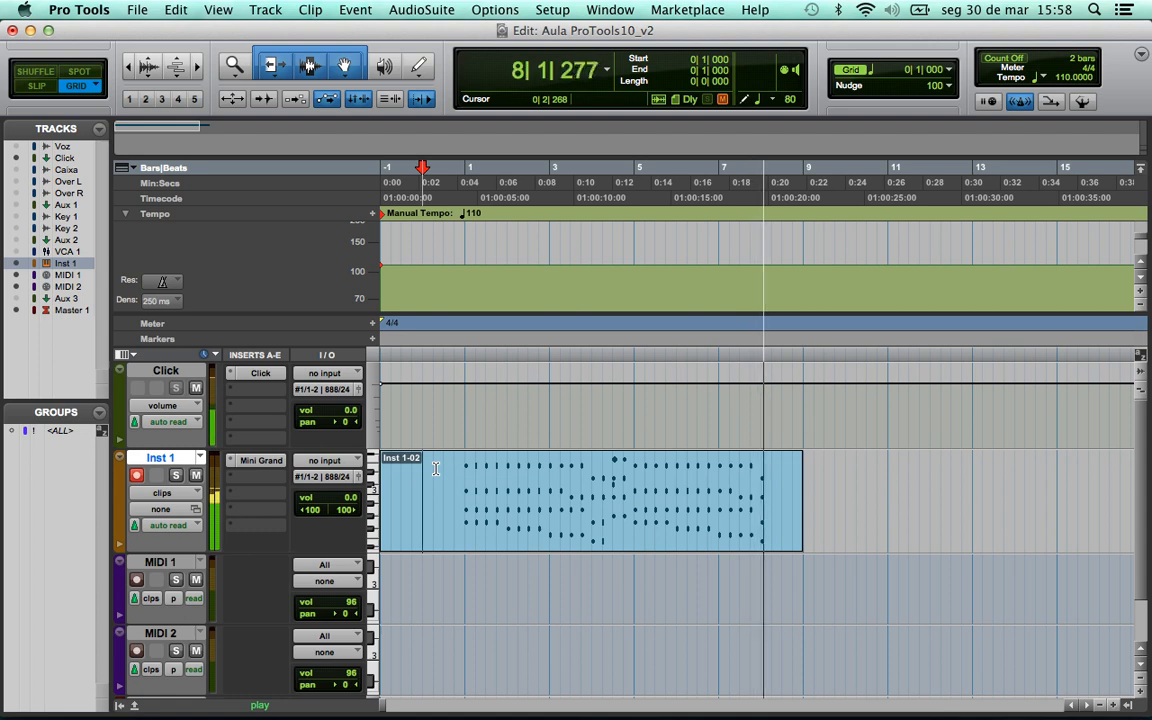
key(space)
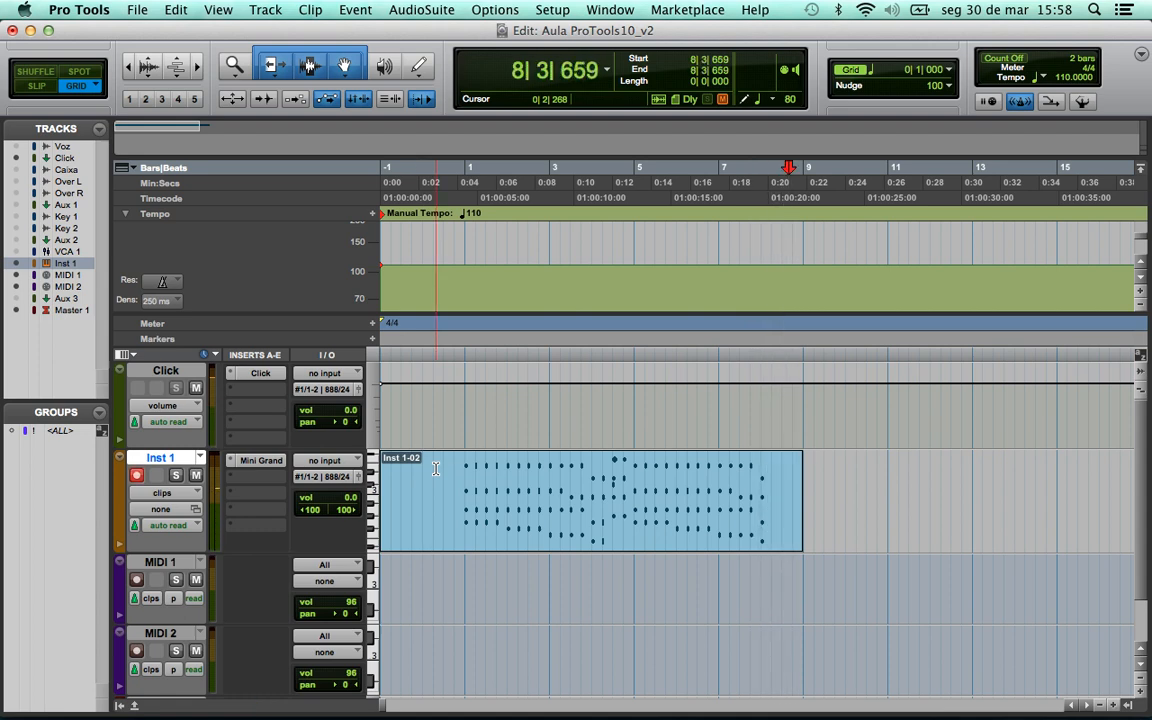
- In the MIDI Editor for Inst 1-02, delete the C#3 note at 4|3 and close the editor
double_click(614, 542)
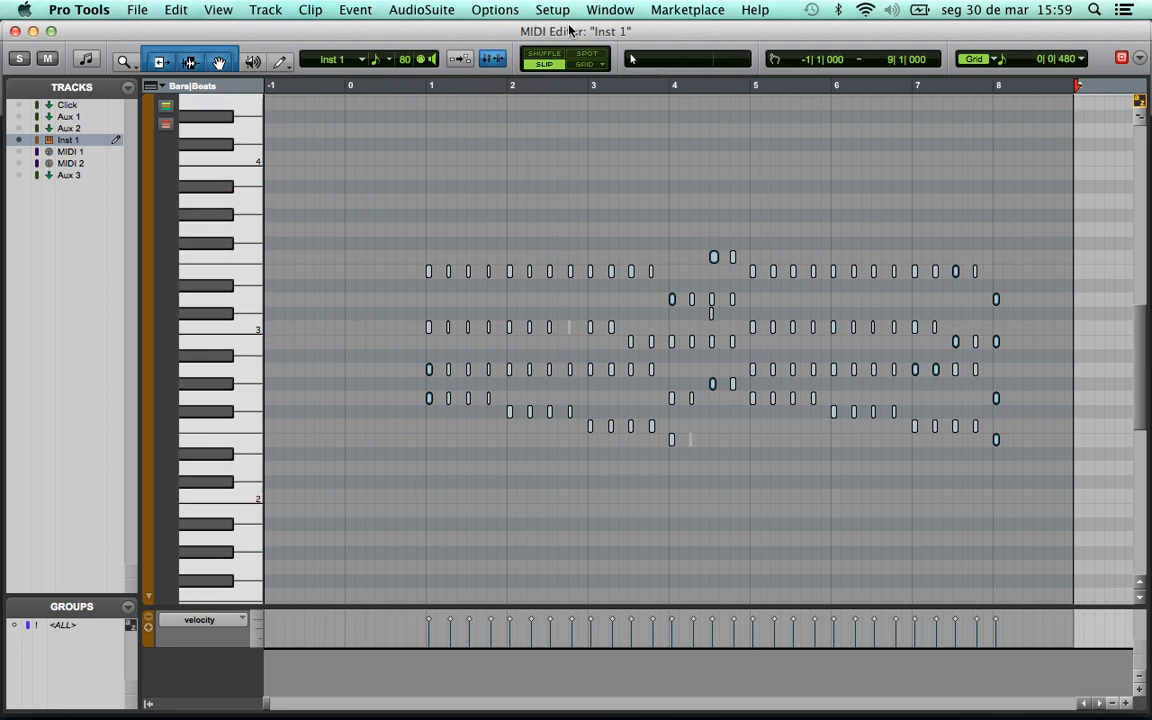
click(719, 343)
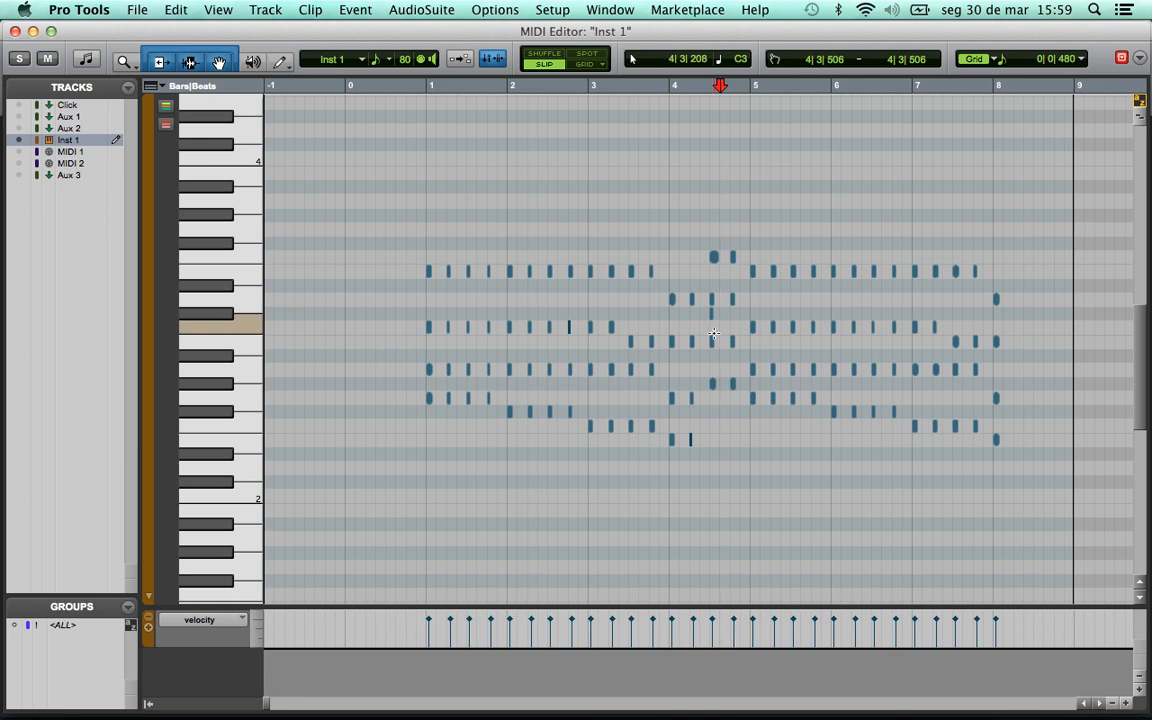
key(t)
key(t)
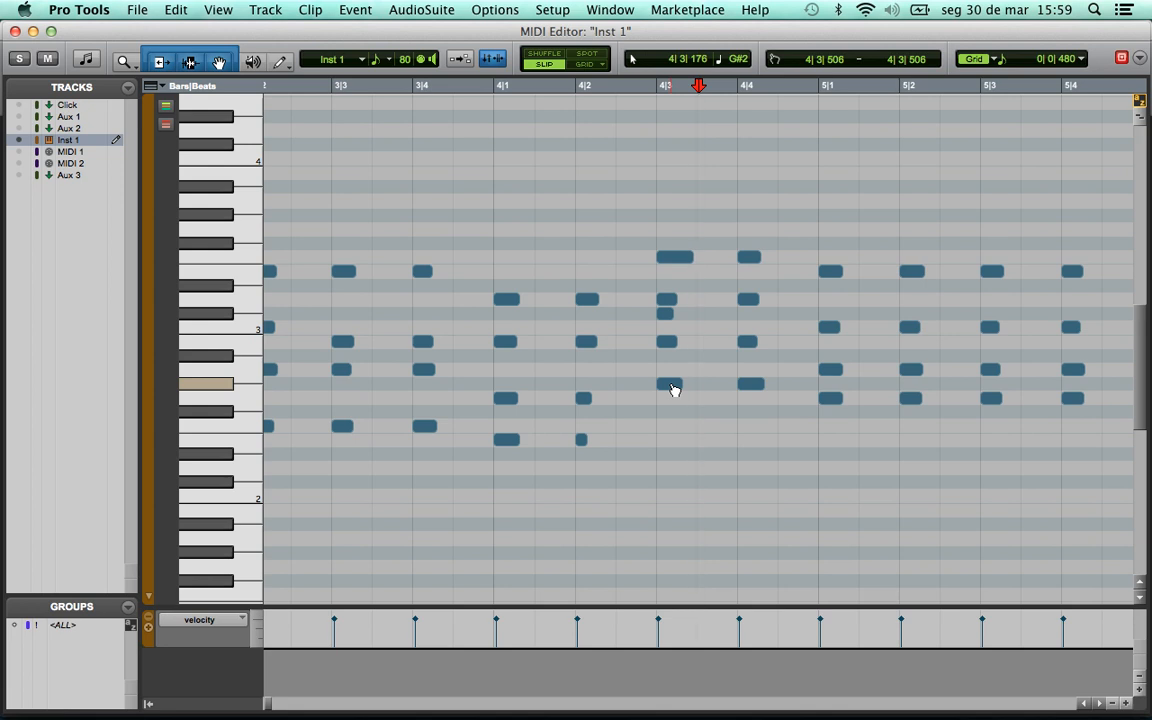
click(665, 315)
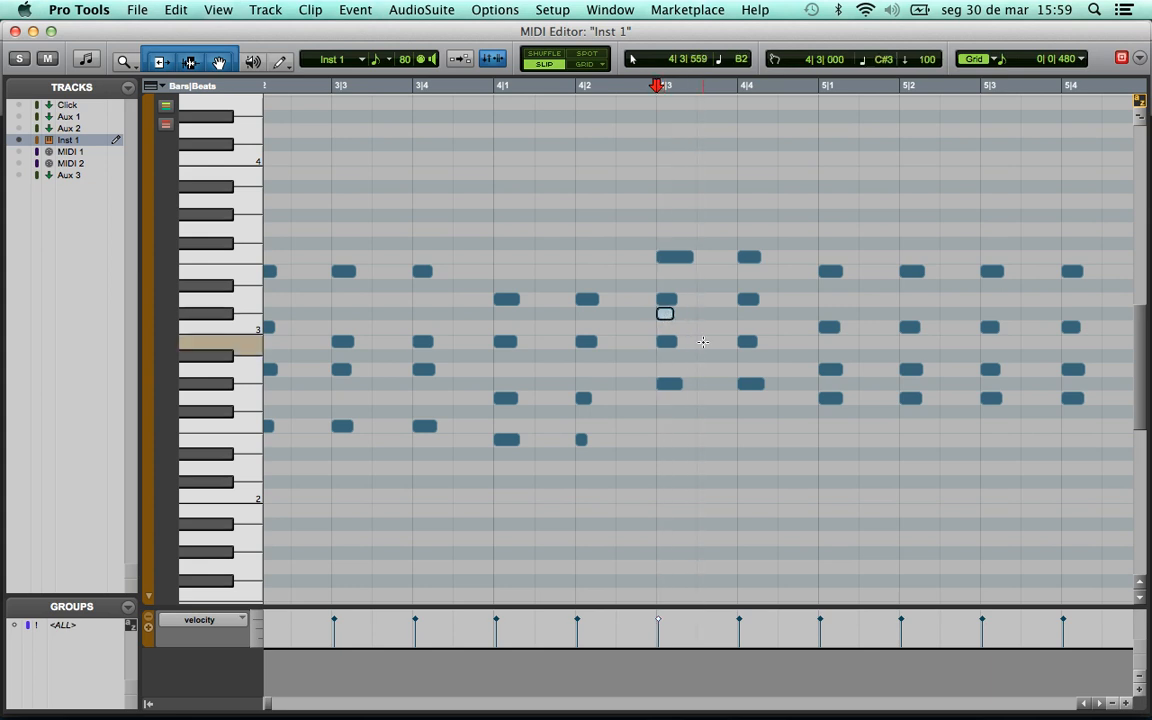
key(Delete)
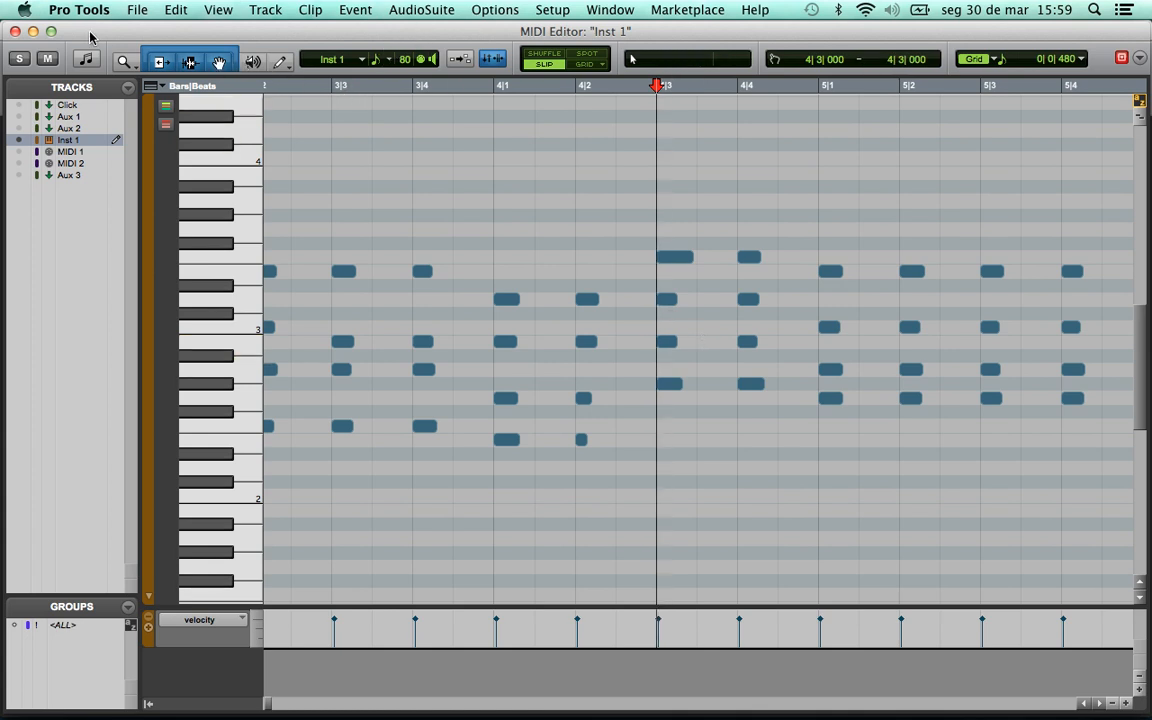
key(super+w)
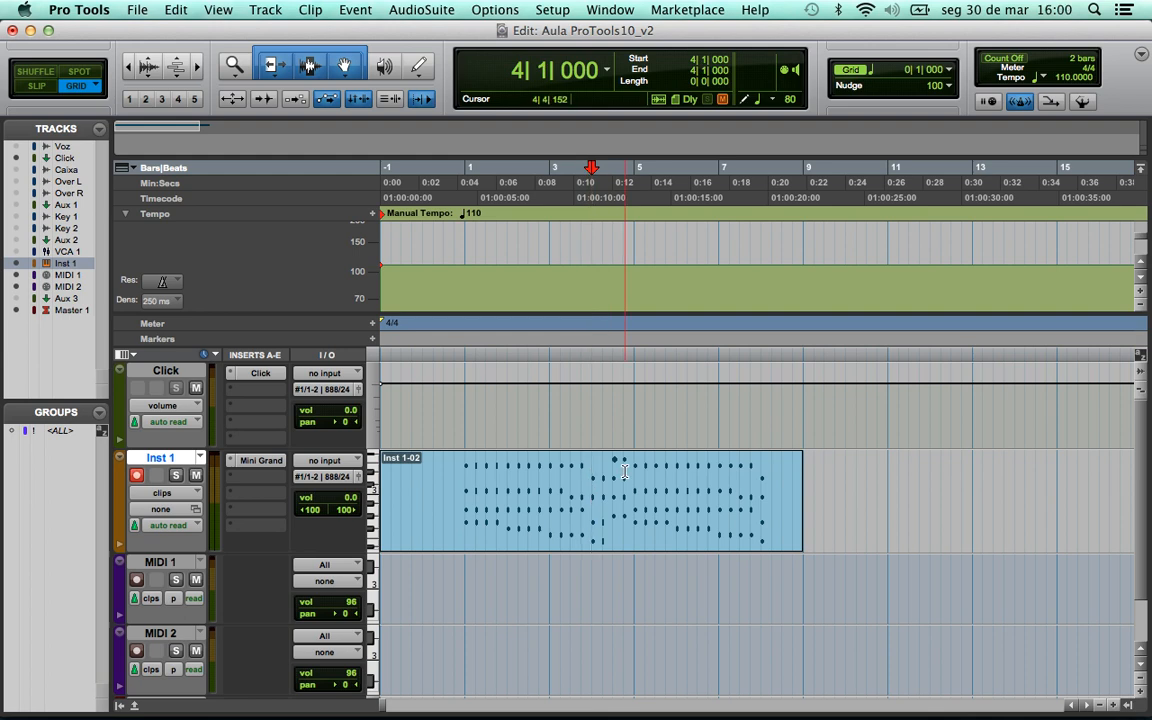
key(space)
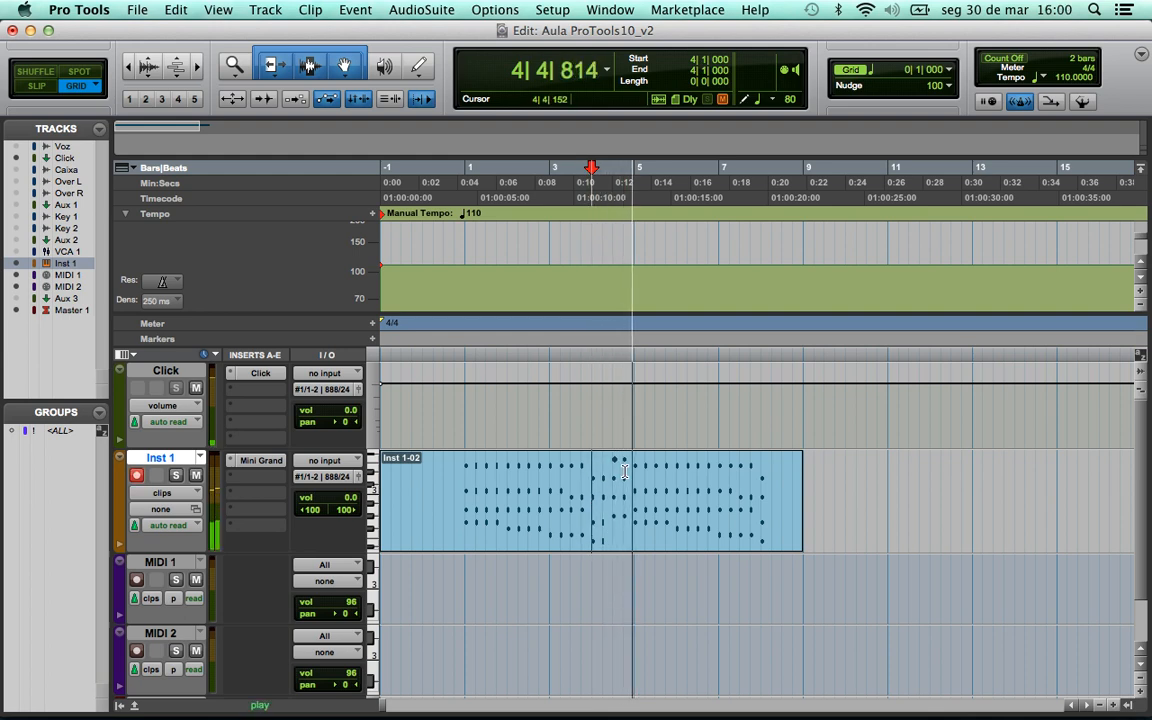
key(space)
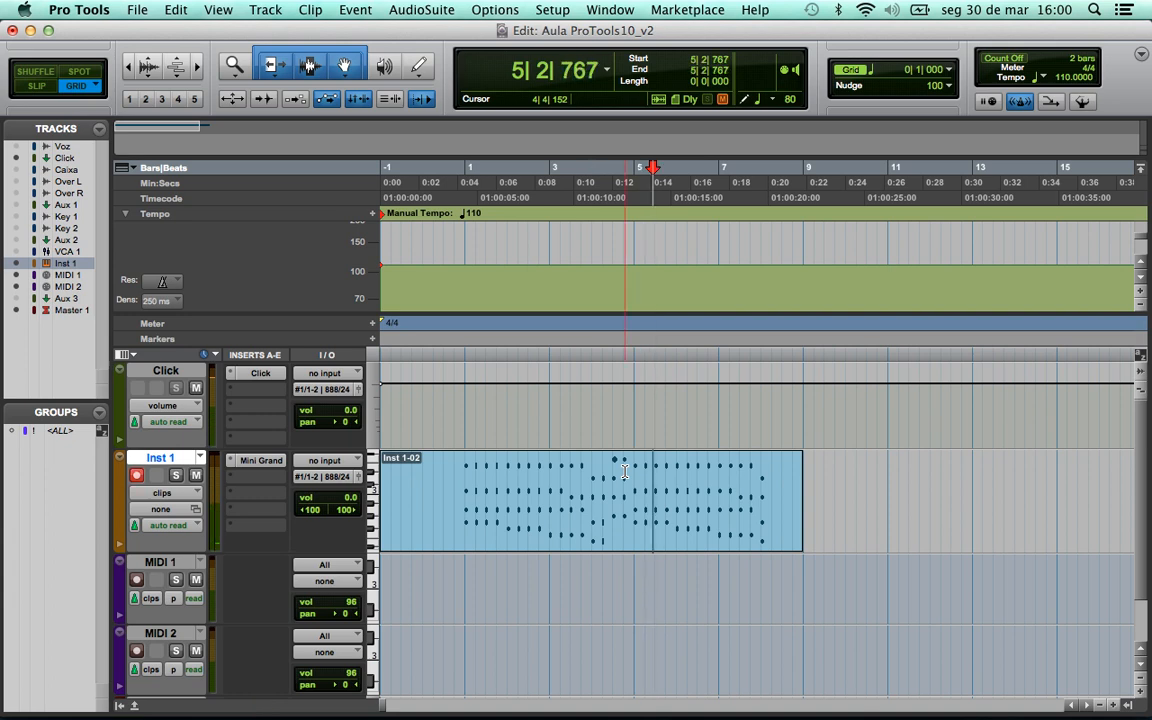
key(super+Tab)
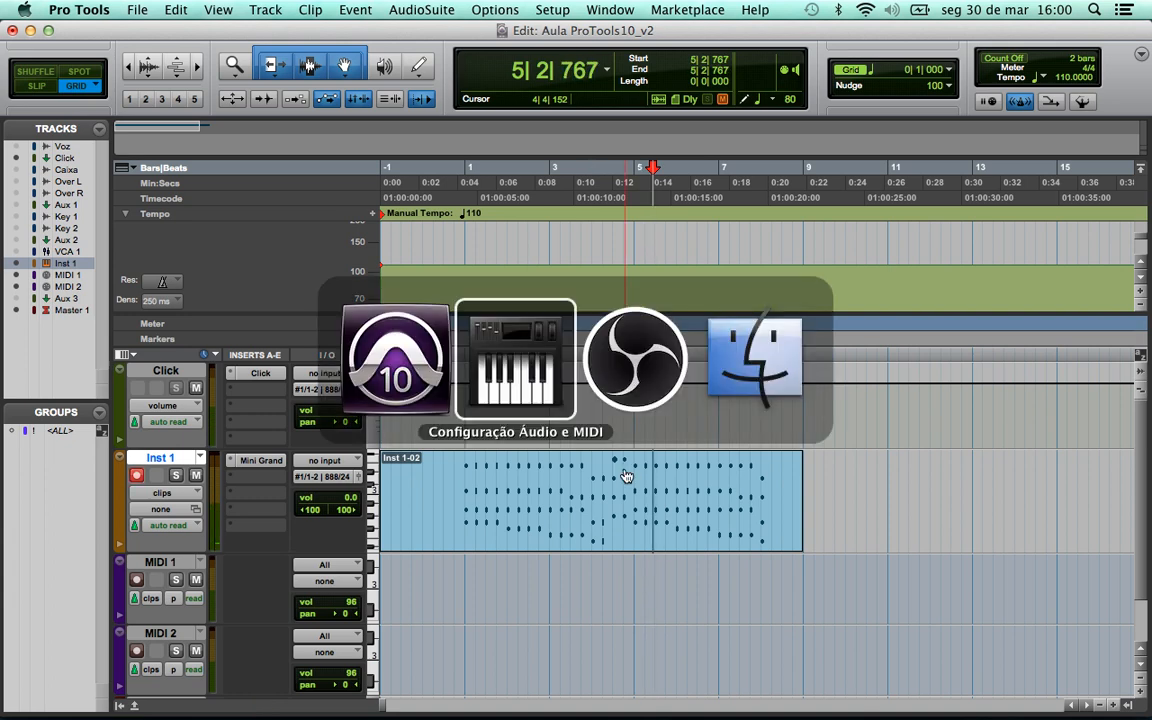
click(379, 348)
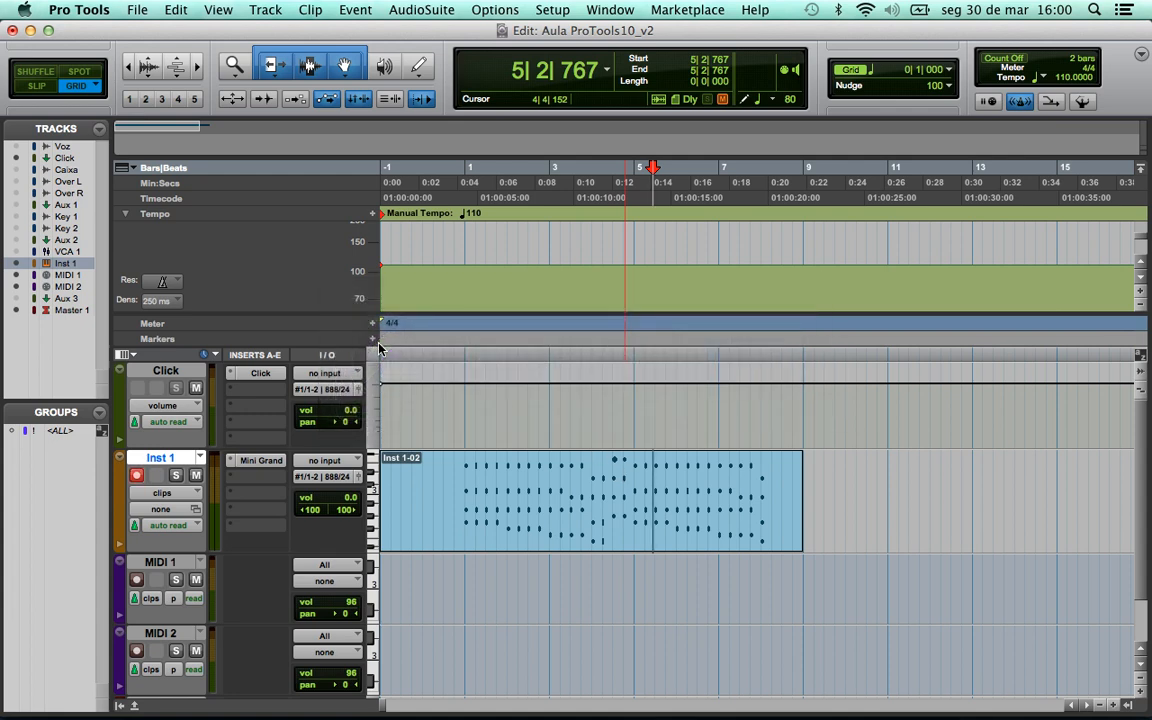